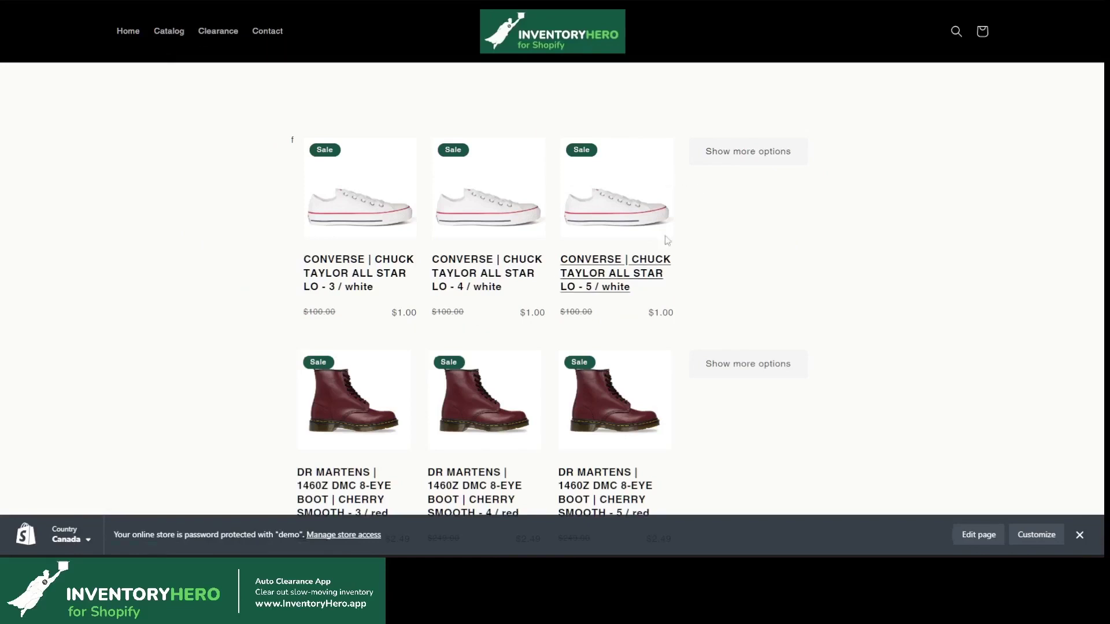
Review the discounted products on the storefront's clearance page and the Step 1 instruction in the notes
scroll(740, 271, "down", 12)
scroll(748, 302, "up", 12)
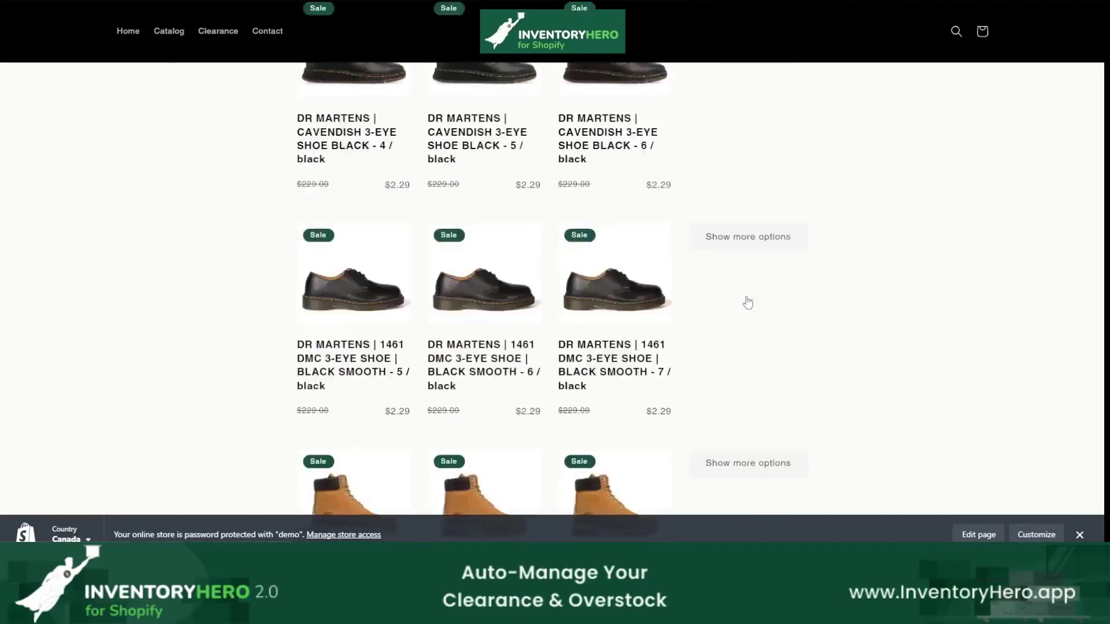
key("alt+Tab")
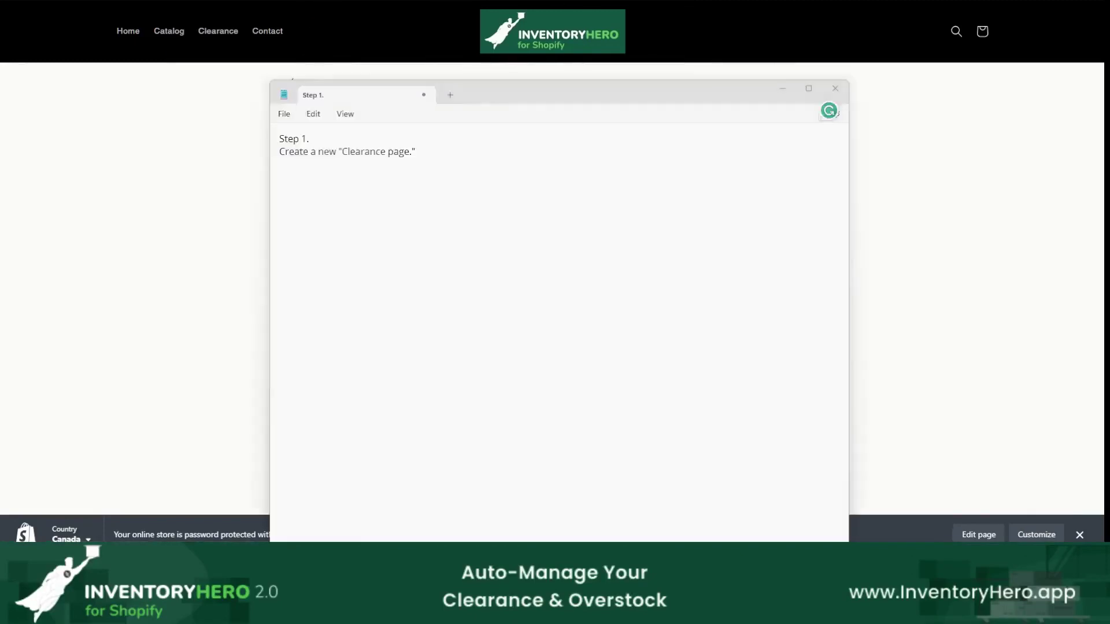
left_click_drag(279, 164, 412, 162)
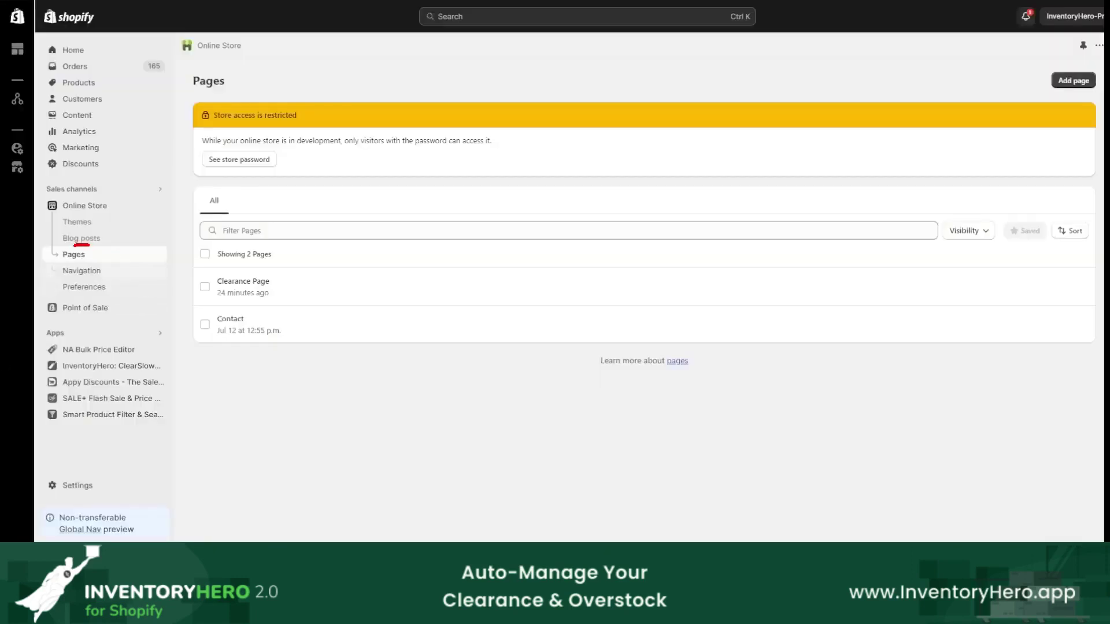
Start a new online store page and title it "Clearance"
mouse_move(74, 244)
left_mouse_down()
mouse_move(58, 261)
mouse_move(102, 250)
left_mouse_up()
mouse_move(1081, 60)
left_mouse_down()
mouse_move(1040, 75)
mouse_move(1054, 63)
left_mouse_up()
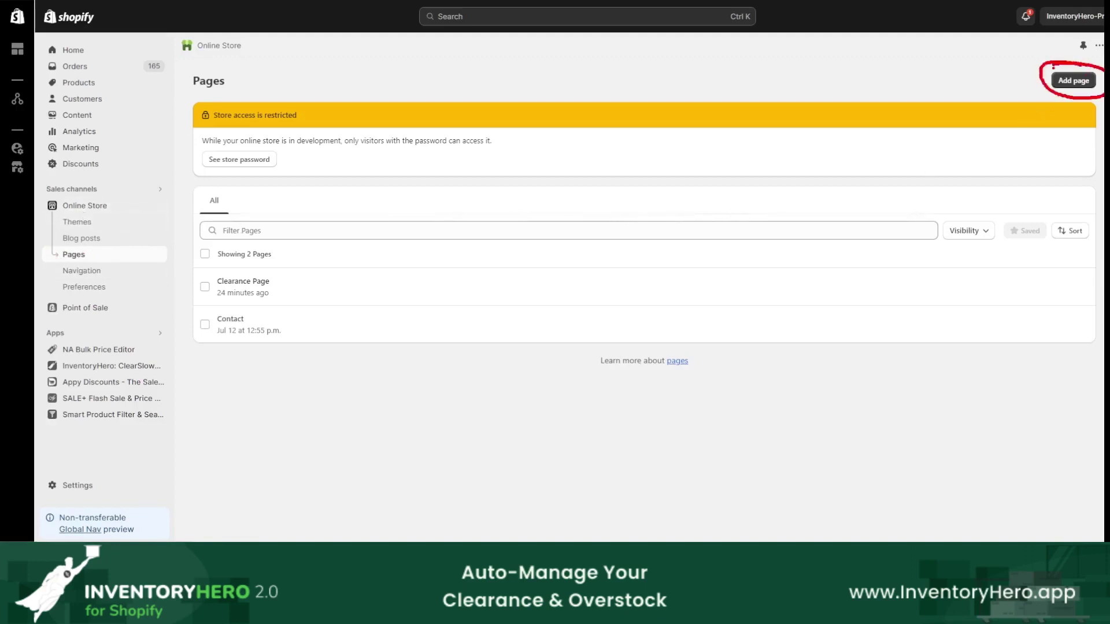
left_click(1059, 79)
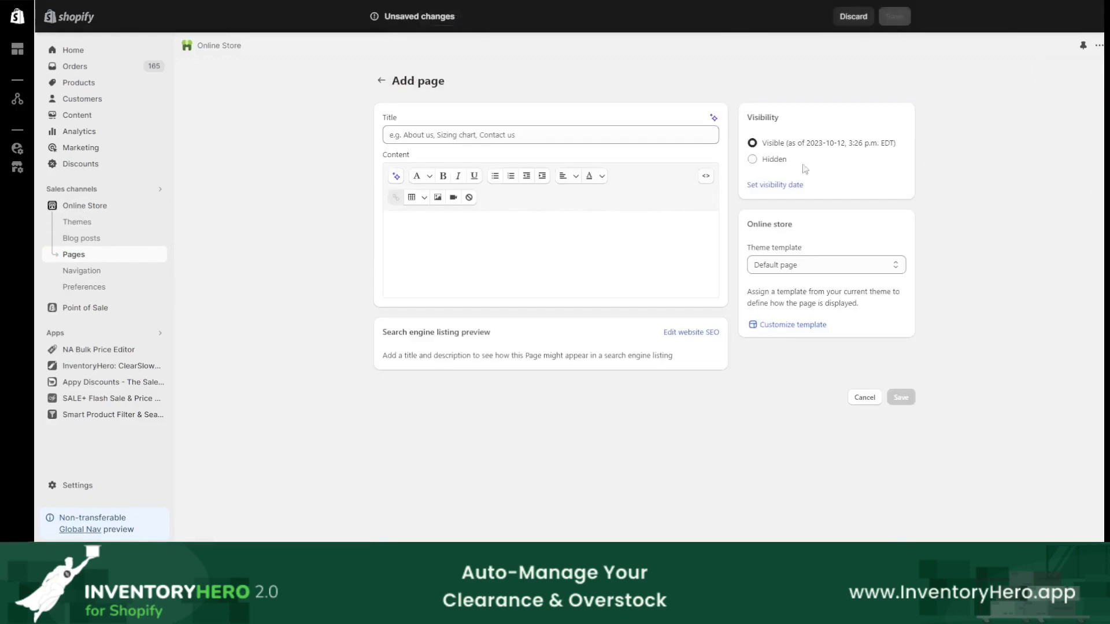
left_click(536, 136)
type("On S")
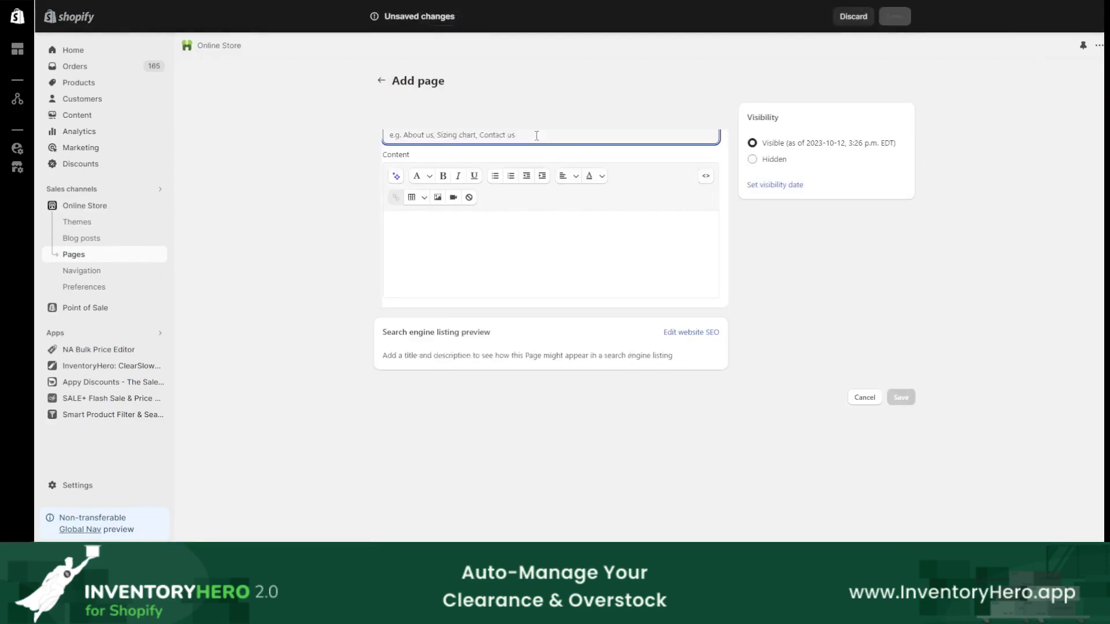
type("al")
key("BackSpace")
key("BackSpace")
key("BackSpace")
key("BackSpace")
key("BackSpace")
key("BackSpace")
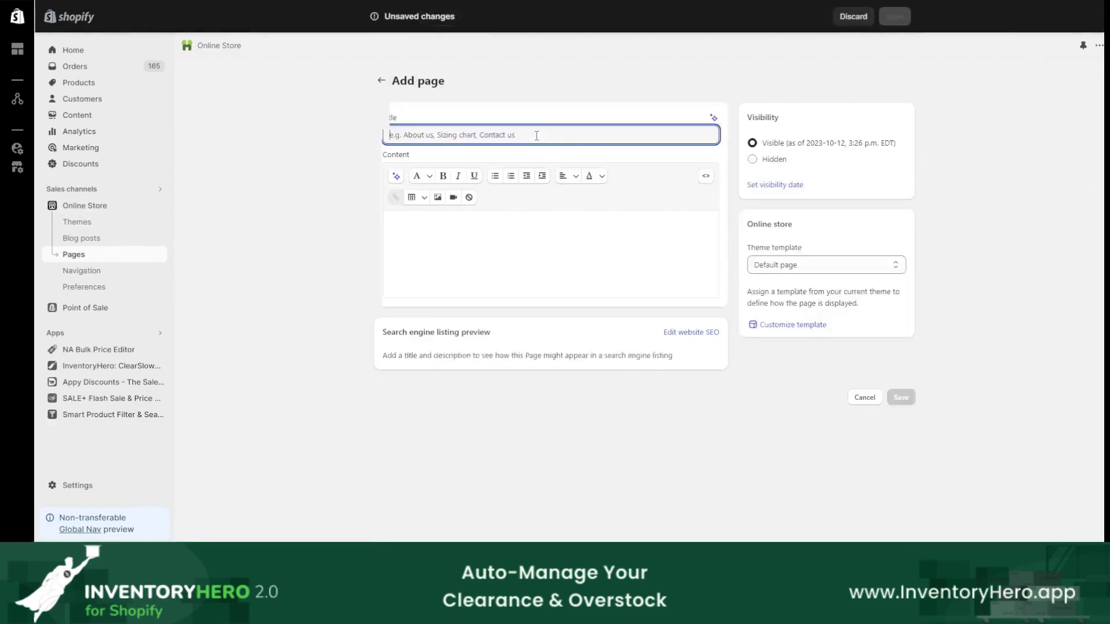
type("Clearance")
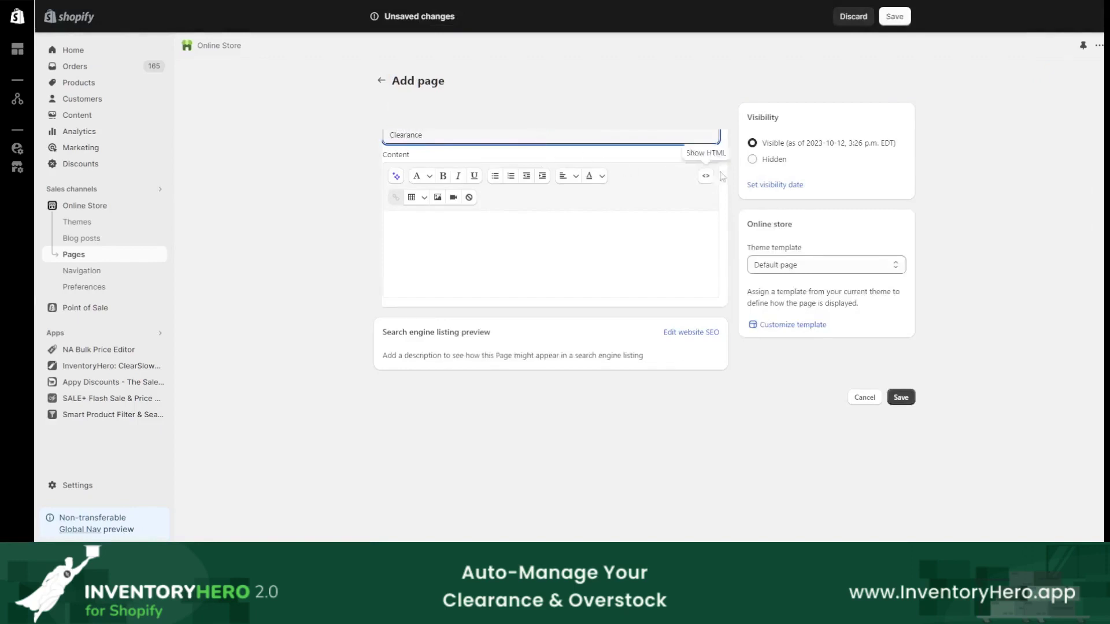
Look through the theme template choices for the new page and leave it without saving
left_click(841, 266)
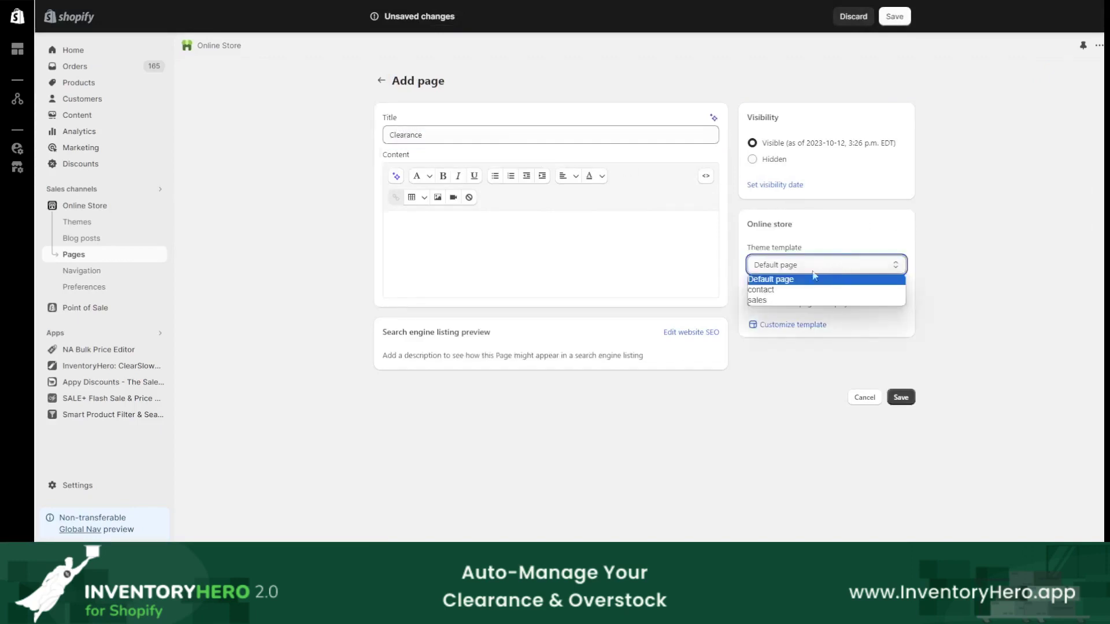
left_click(789, 314)
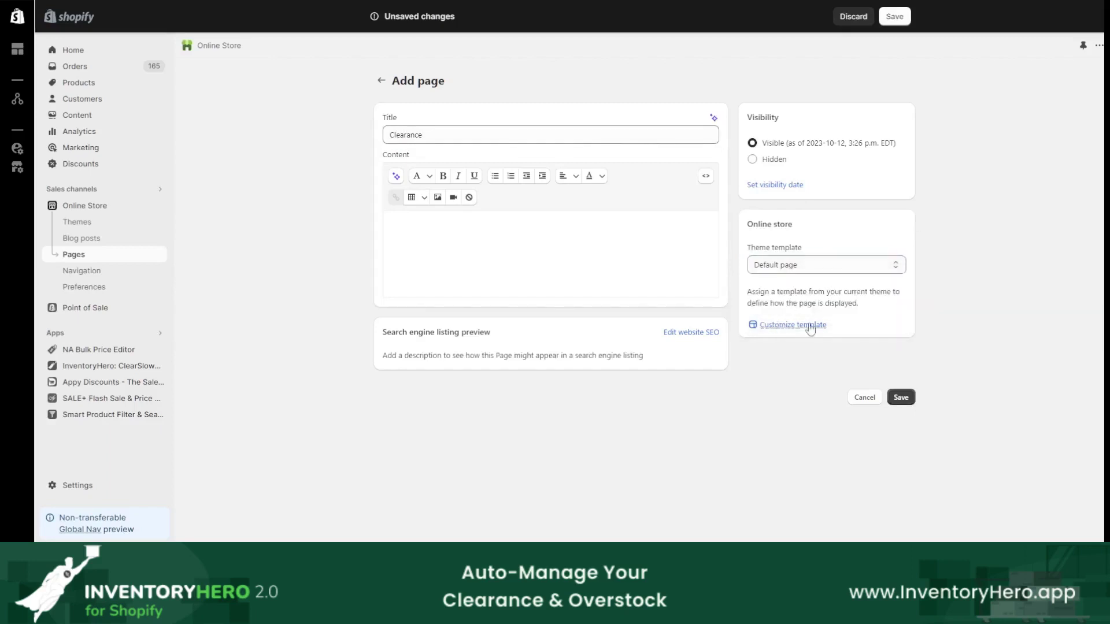
left_click(809, 265)
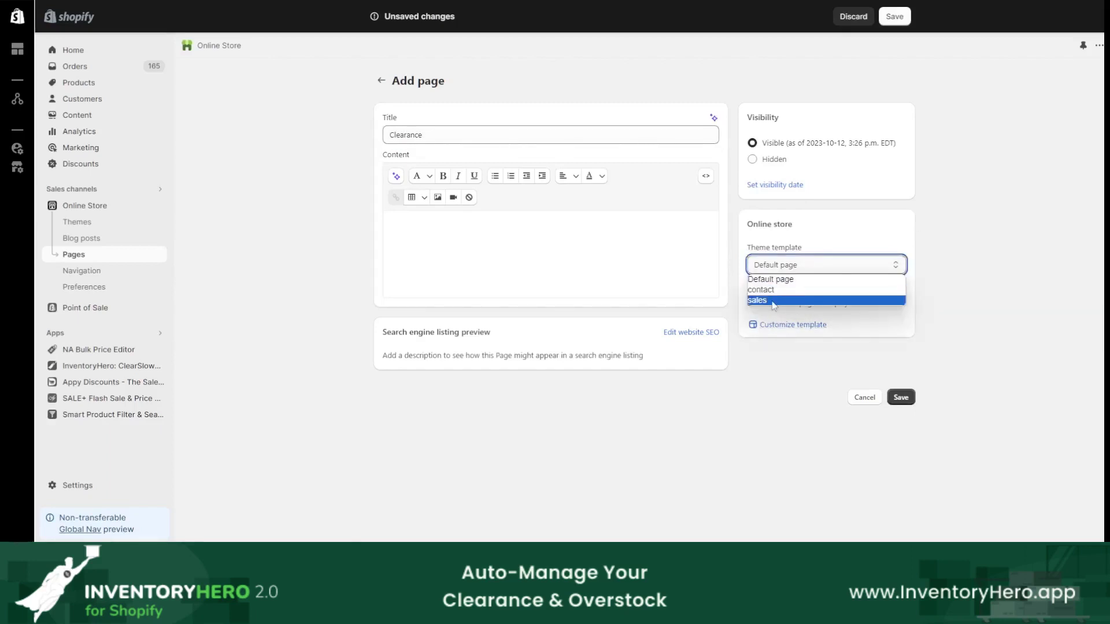
left_click(921, 240)
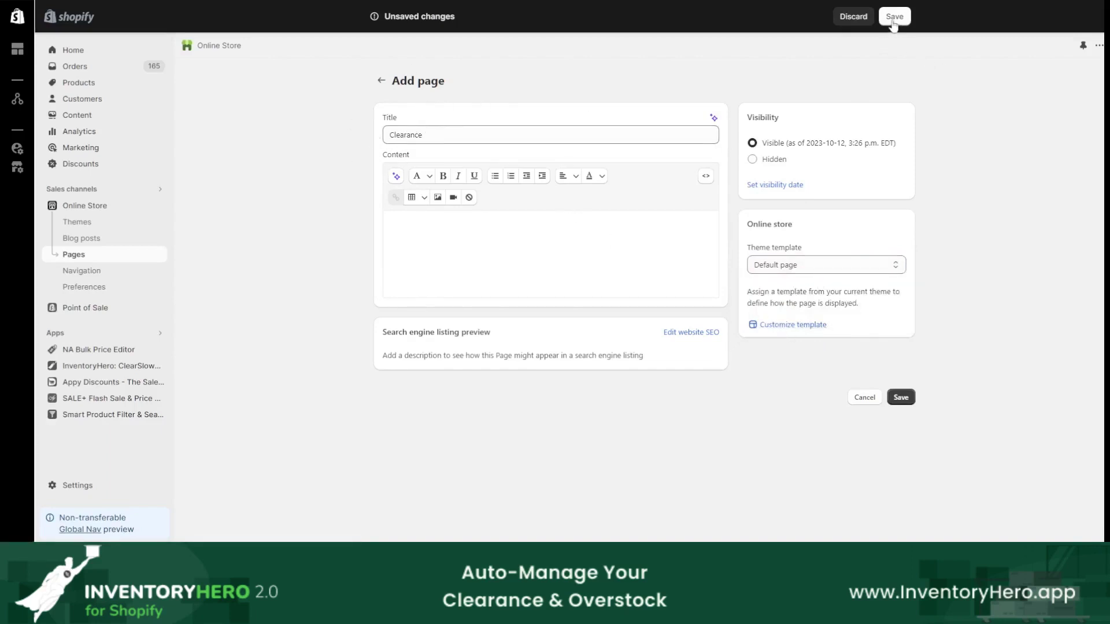
left_click(381, 80)
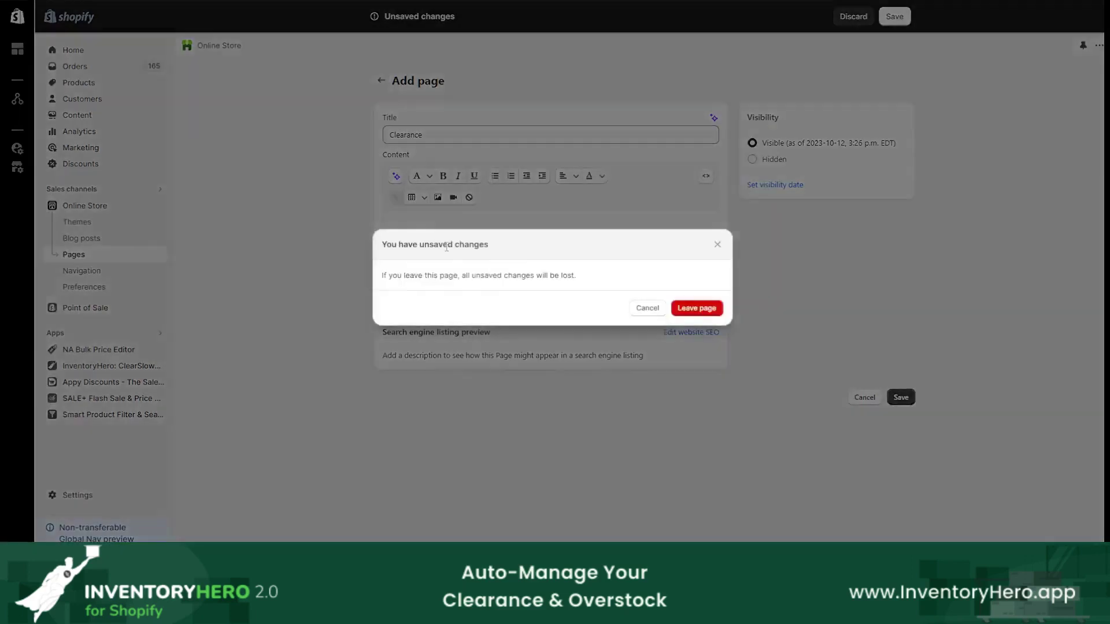
left_click(692, 310)
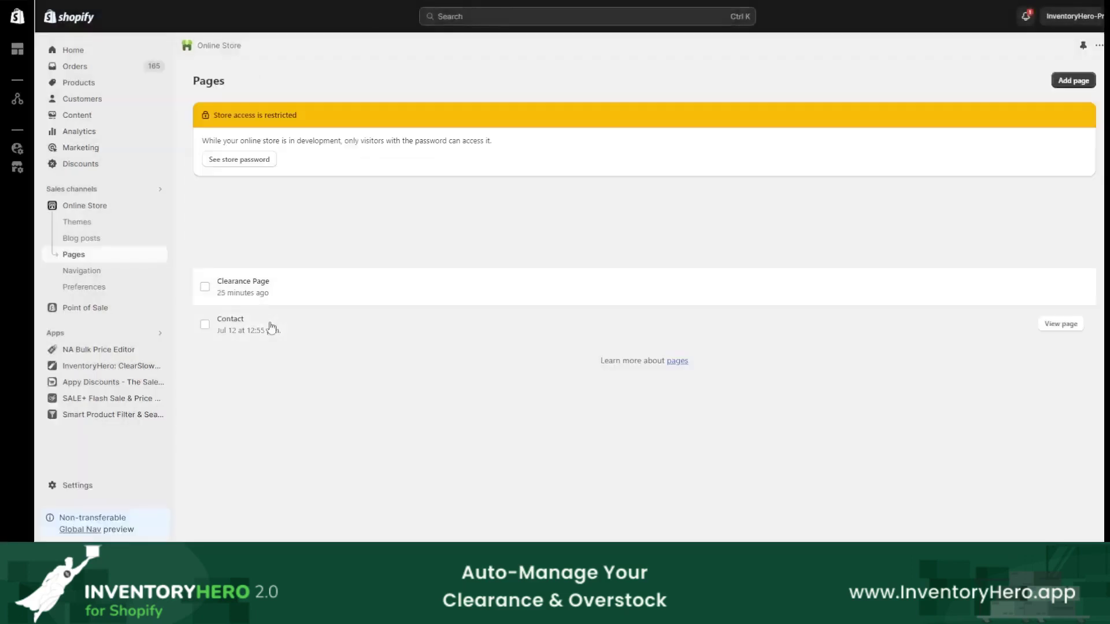
Open the existing Clearance Page and choose sales as its theme template
left_click(297, 287)
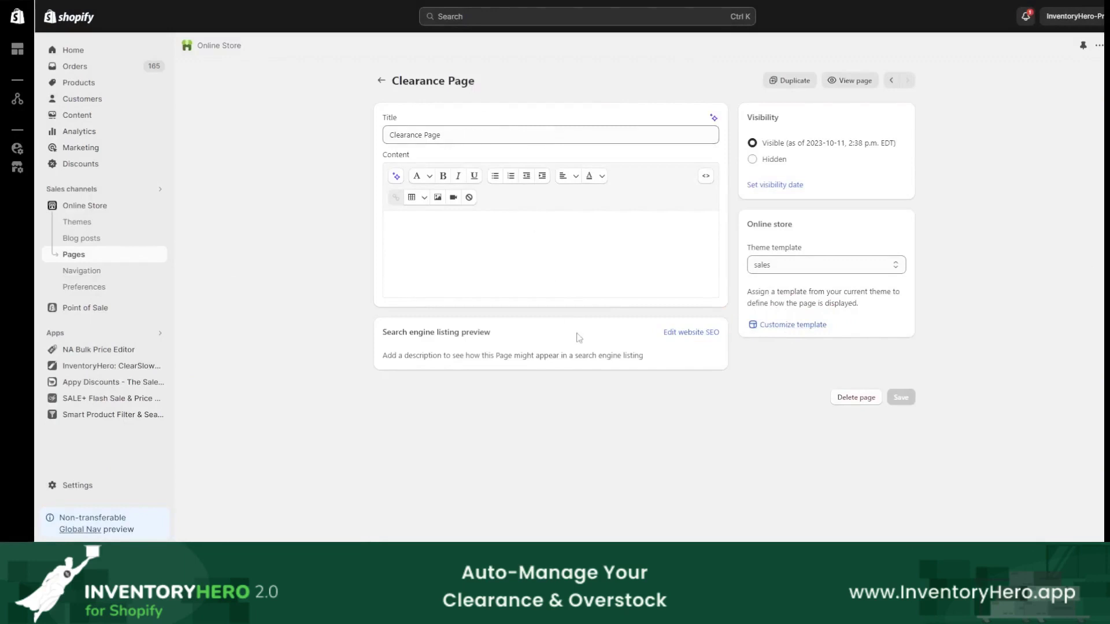
left_click(804, 326)
left_click(802, 266)
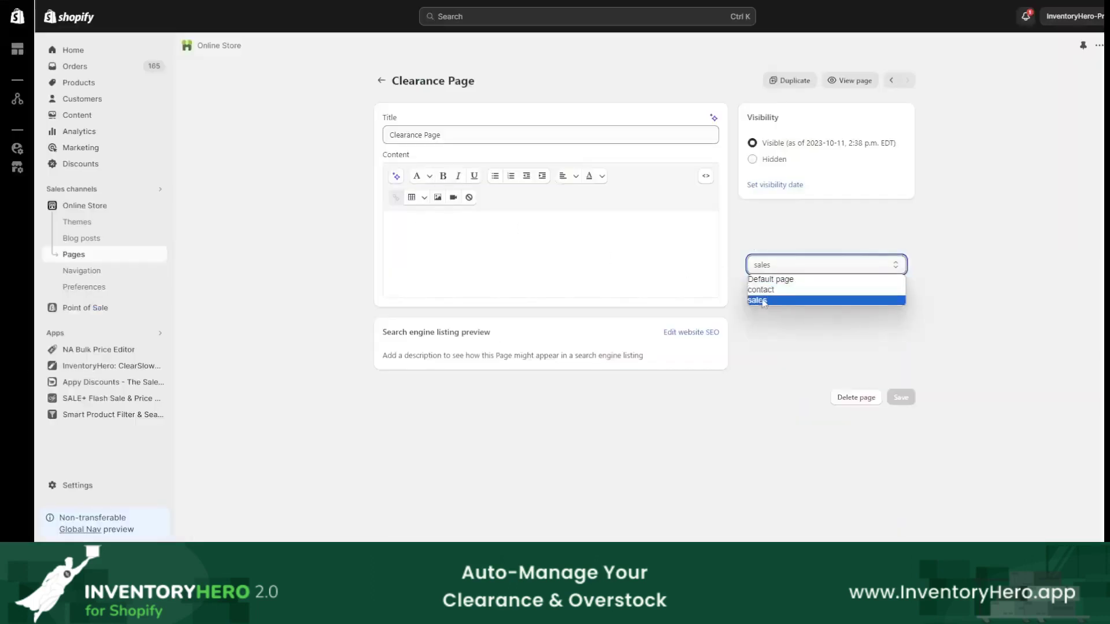
left_click(810, 300)
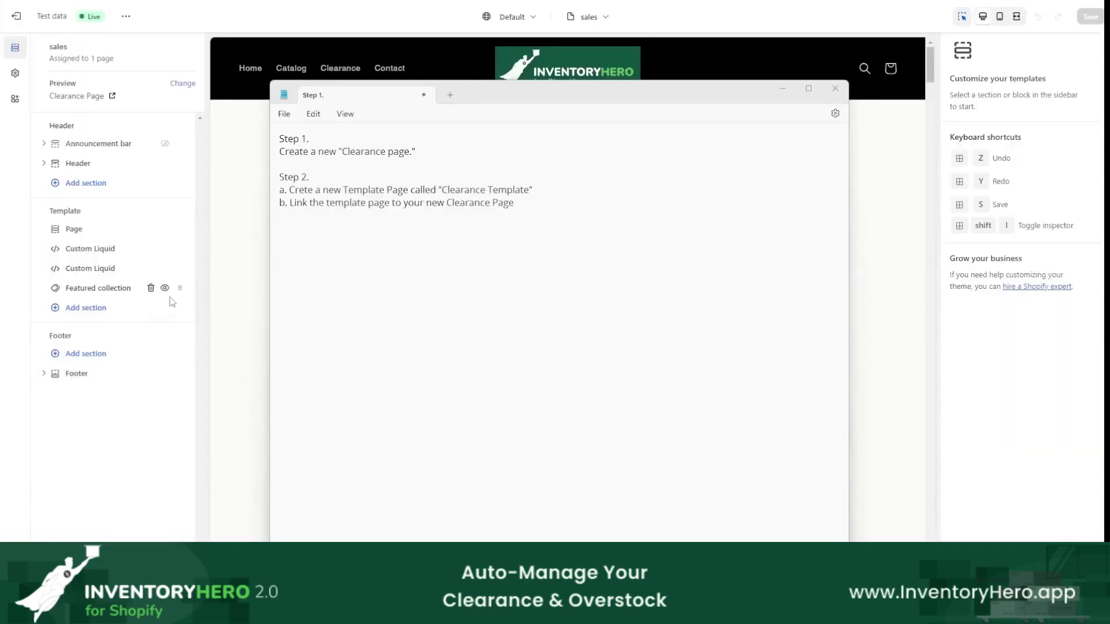
In the notes, add a period after "Clearance Template" in Step 2a and go over the Step 2 lines
left_click_drag(339, 153, 415, 152)
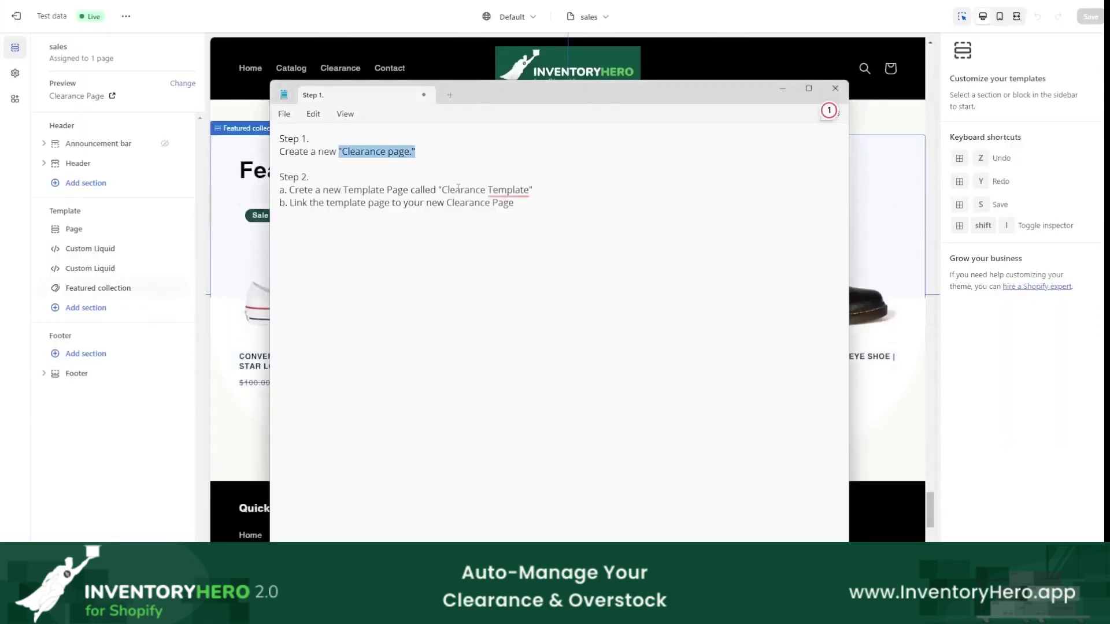
left_click_drag(438, 190, 530, 189)
key("Right")
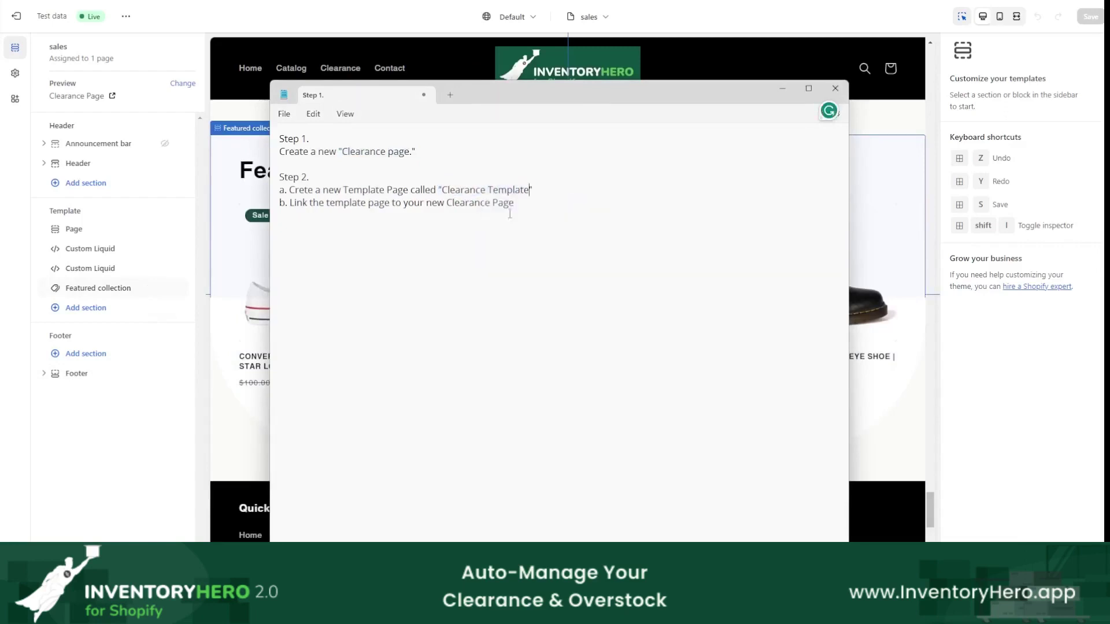
type(".")
left_click_drag(288, 206, 411, 206)
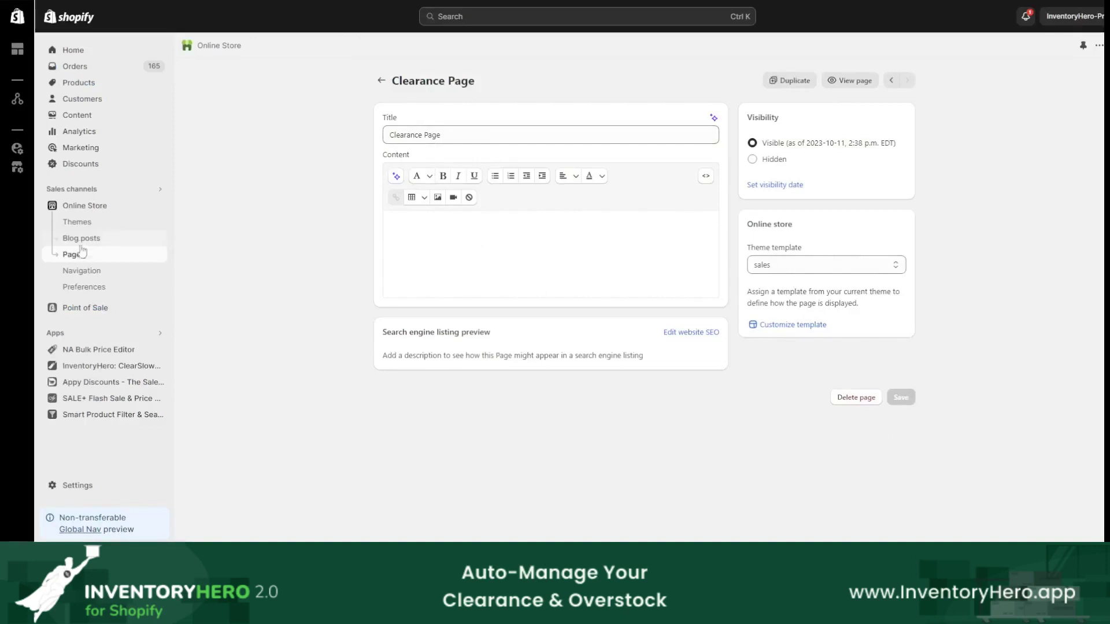
Open the Clearance Page's sales template for customization in the theme editor
left_click(438, 140)
left_click(793, 324)
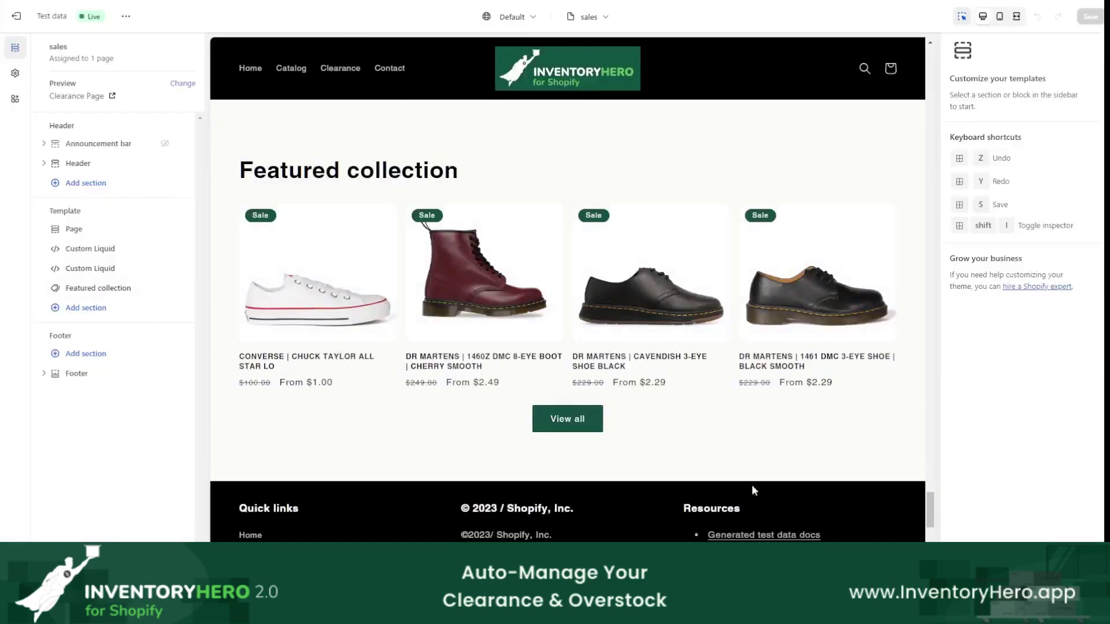
Switch to the notes and add a "Step 3." heading below Step 2
key("alt+Tab")
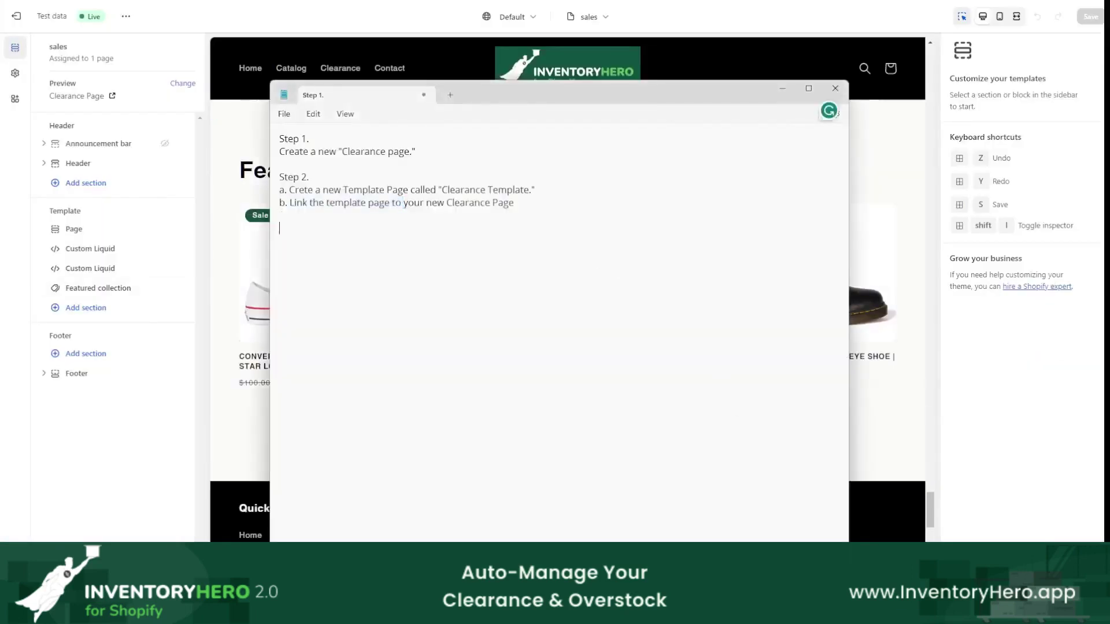
type("Ste")
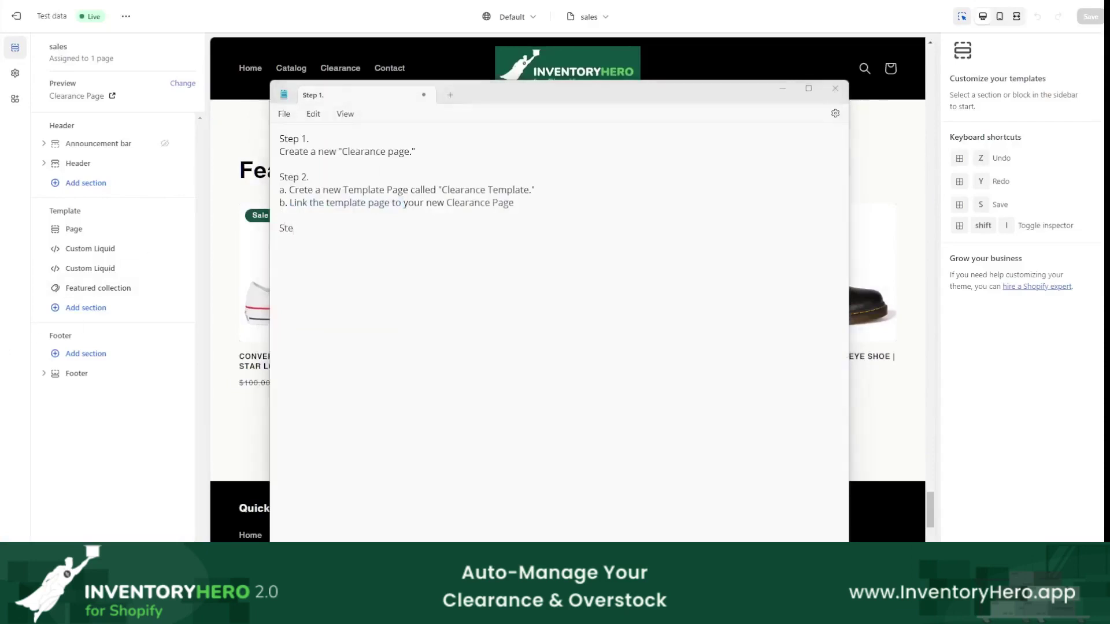
left_click(474, 324)
type("p3")
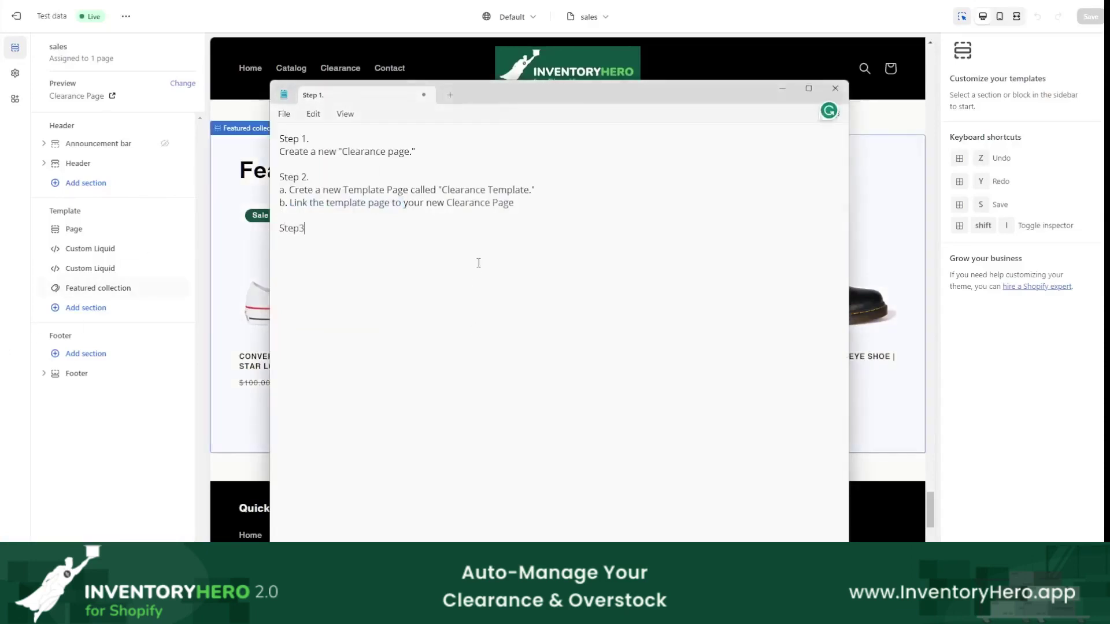
key("BackSpace")
type("3.")
key("Return")
Write "Edit Template to inject custom code for Separated Variants on Sale" under the Step 3 heading
type("Edit Template to inject cu")
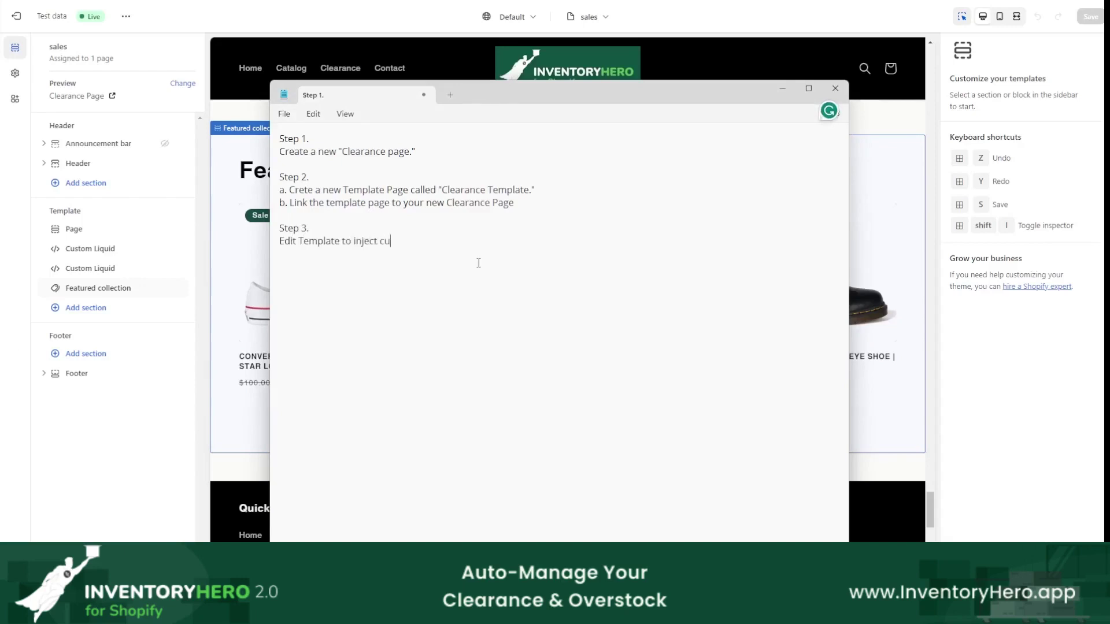
type("stom code for ")
type("Variants")
key("BackSpace")
key("BackSpace")
key("BackSpace")
key("BackSpace")
key("BackSpace")
key("BackSpace")
type("Separated Vari")
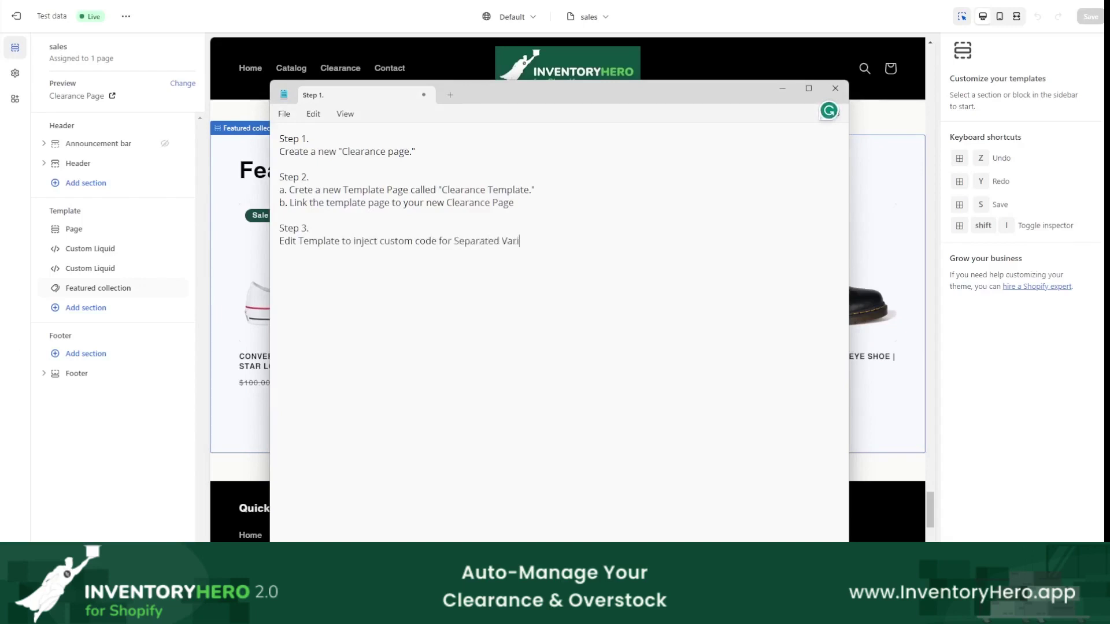
type("ants on Sale")
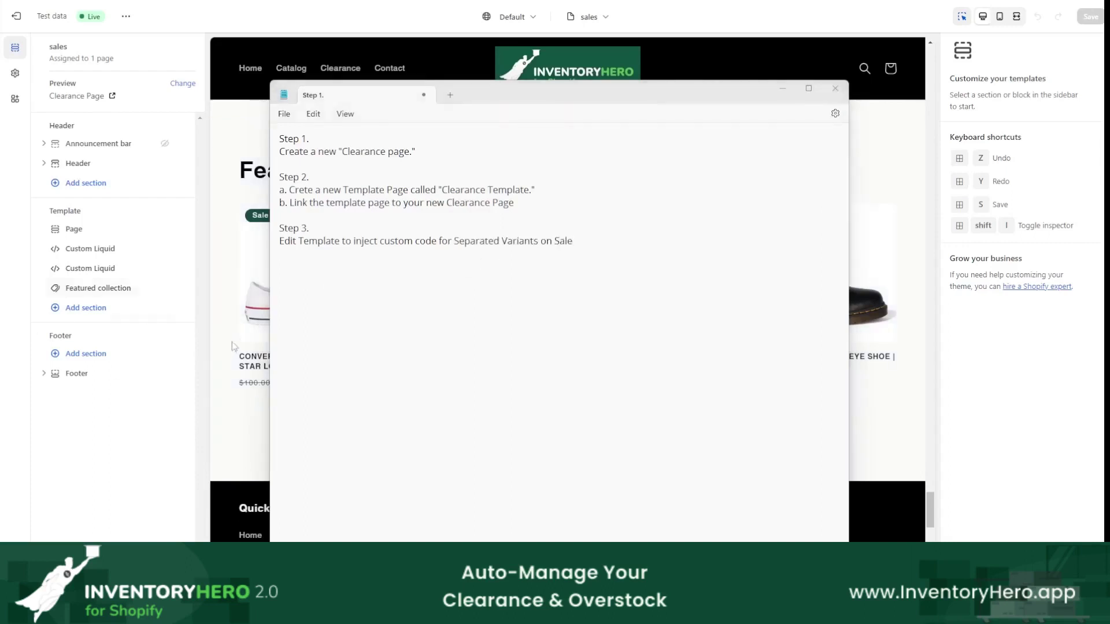
Extend the Step 3 line so it ends with "Sales Page" and return to the theme editor
left_click_drag(278, 250, 398, 239)
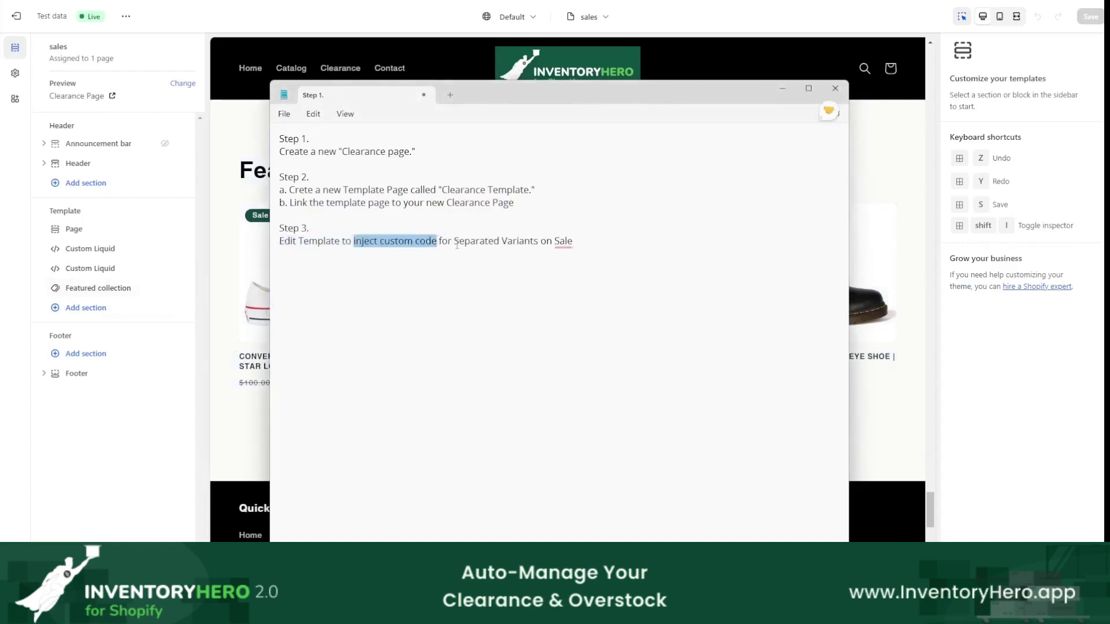
left_click_drag(453, 243, 533, 243)
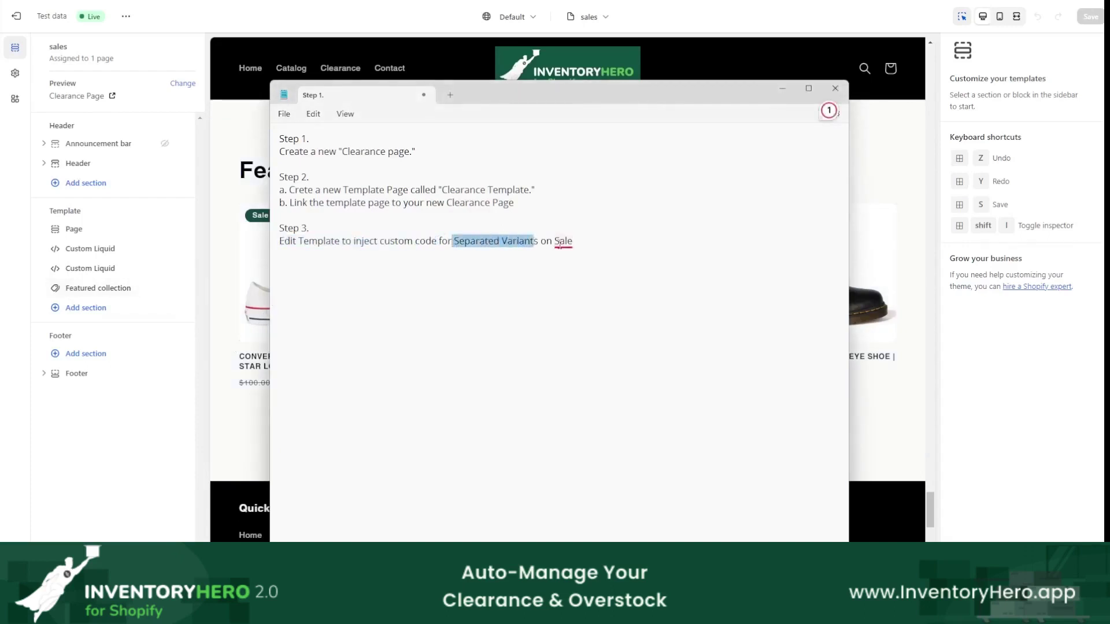
left_click(598, 247)
type("s Page")
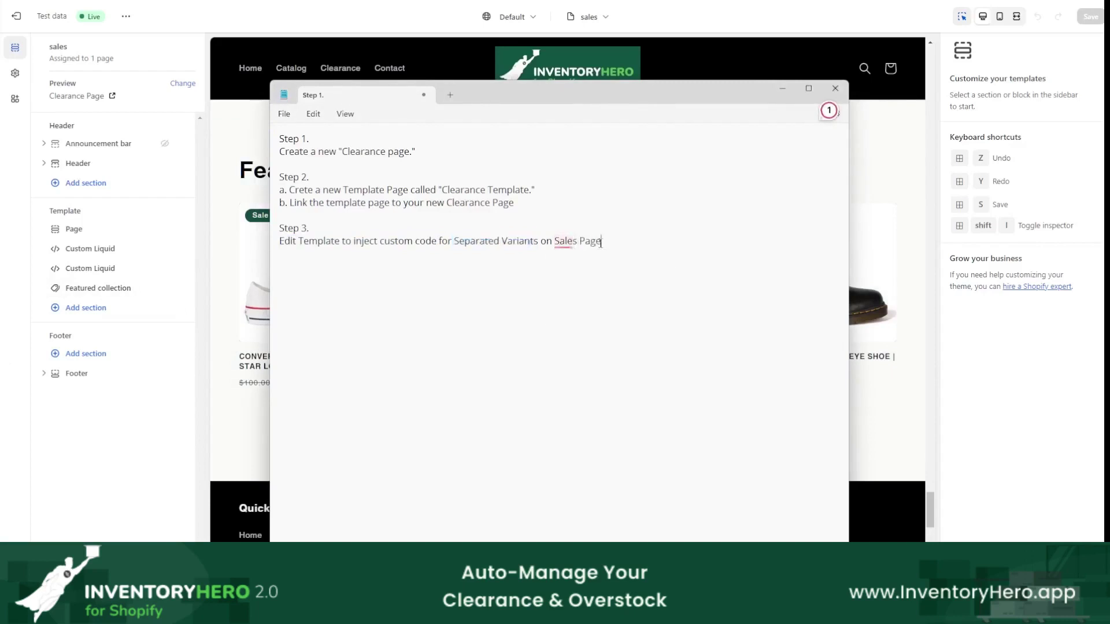
left_click(782, 88)
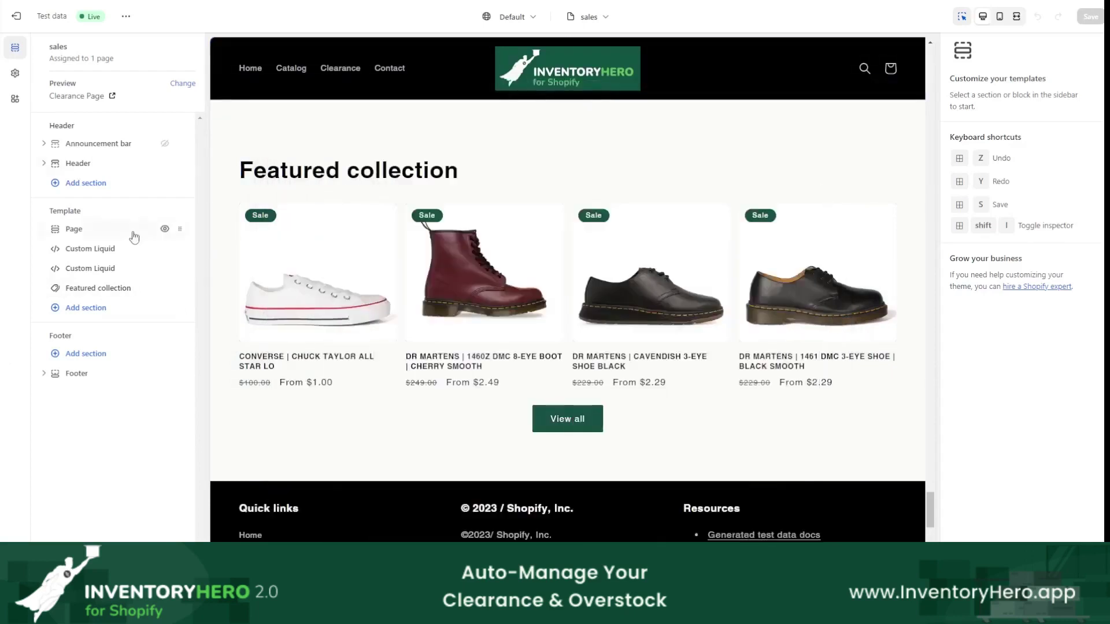
Add a Custom Liquid section below the featured collection in the template and remove it again
left_click(75, 308)
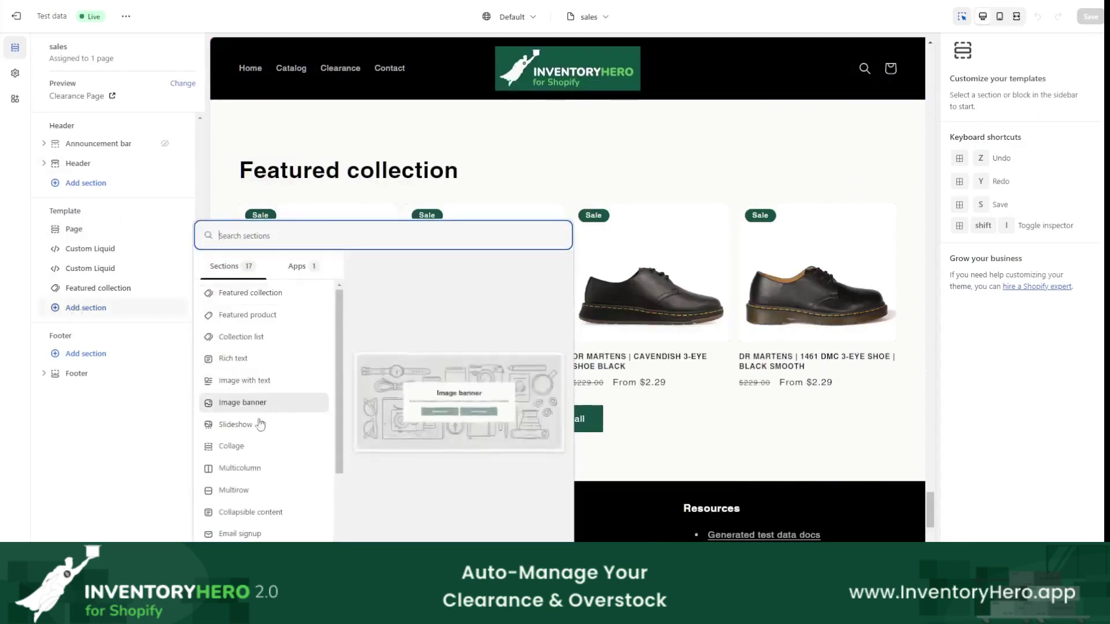
scroll(259, 439, "down", 2)
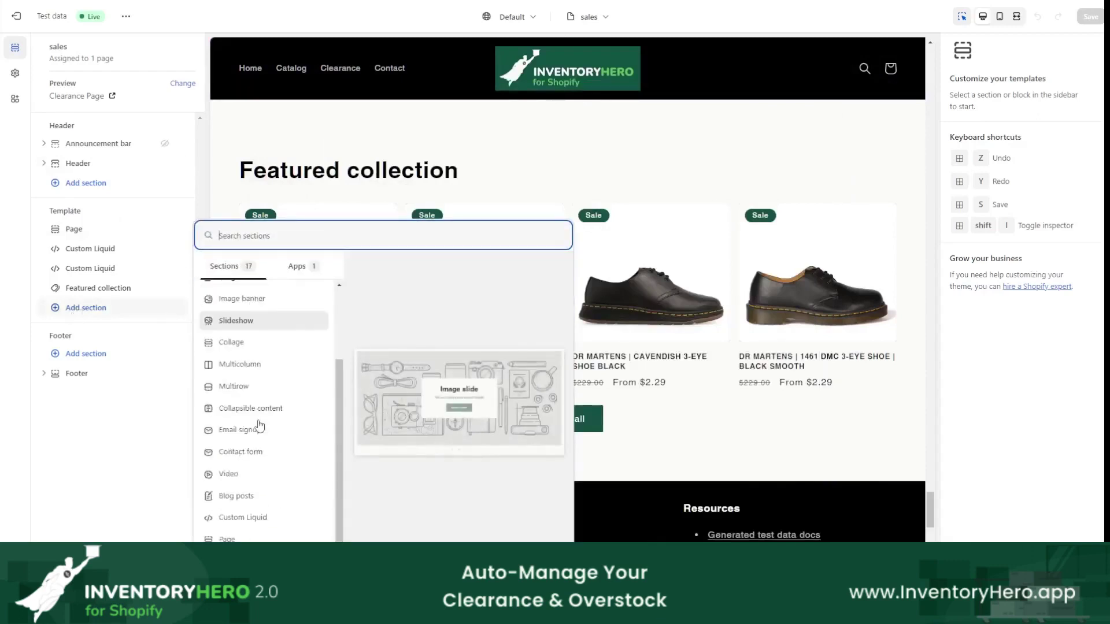
left_click(252, 517)
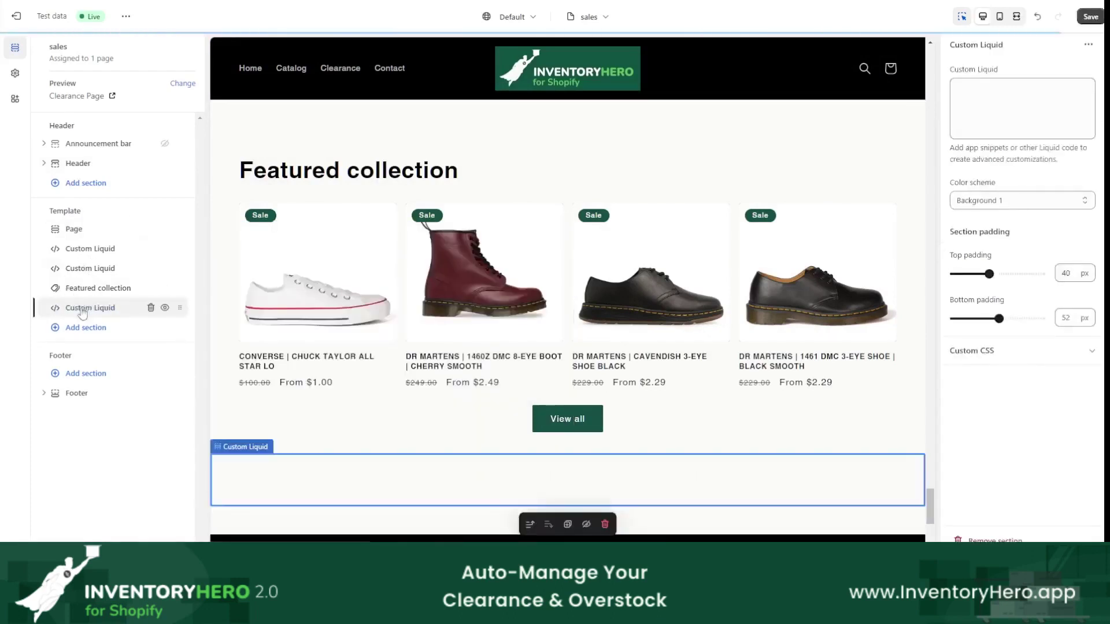
left_click(151, 308)
Open the existing Custom Liquid section directly above the featured collection to view its code
left_click(128, 268)
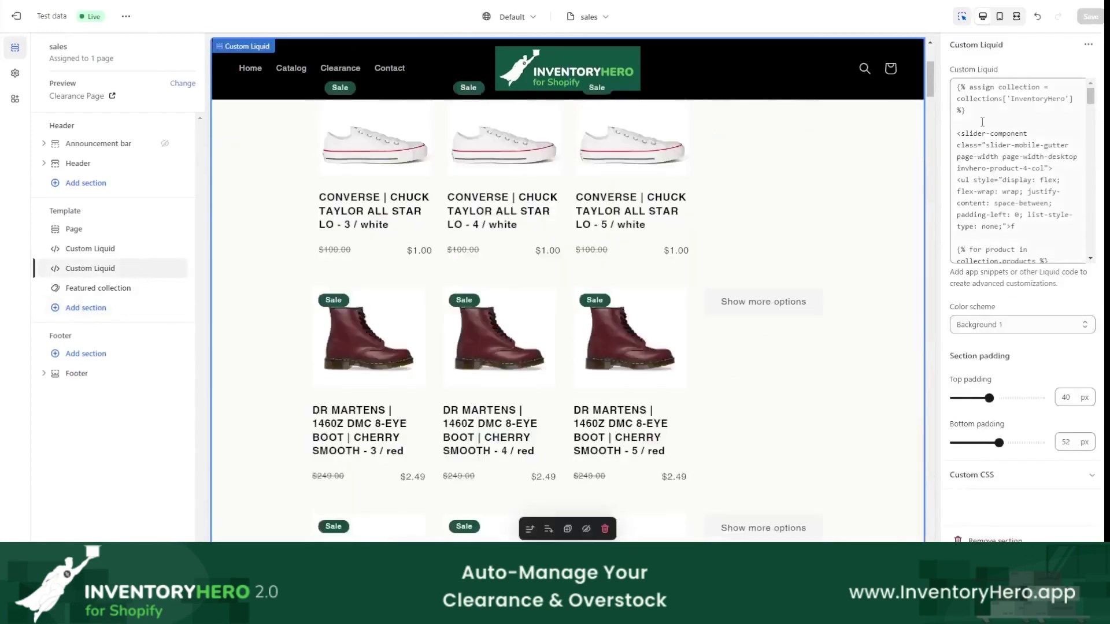
Delete the stray "f" after the opening ul tag in the Custom Liquid code and save the template
left_click_drag(1090, 95, 1089, 70)
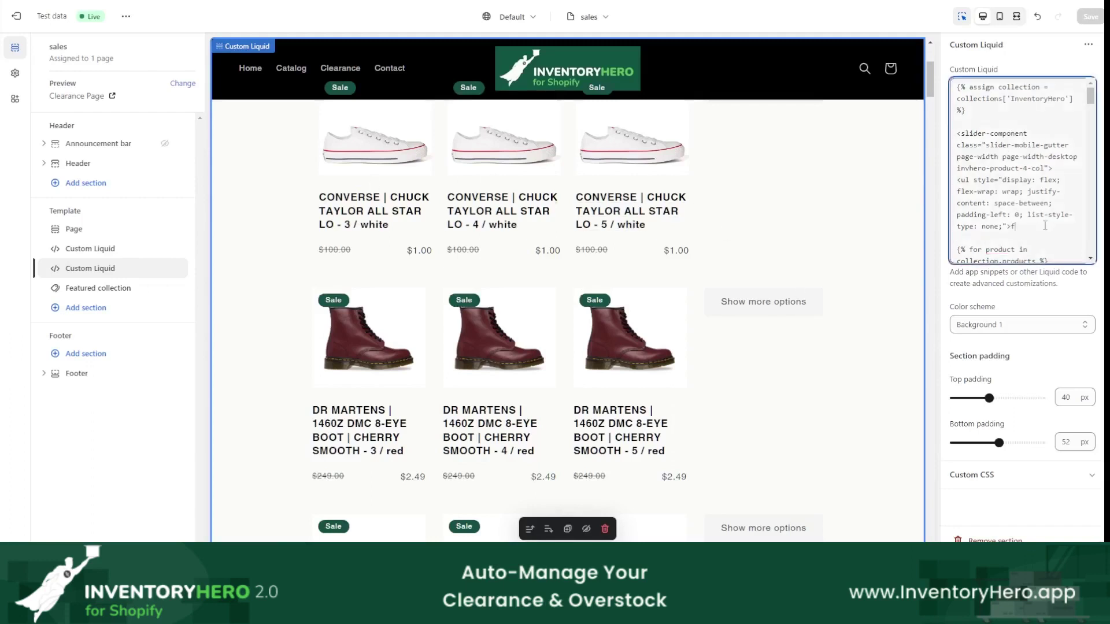
key("BackSpace")
left_click(1097, 22)
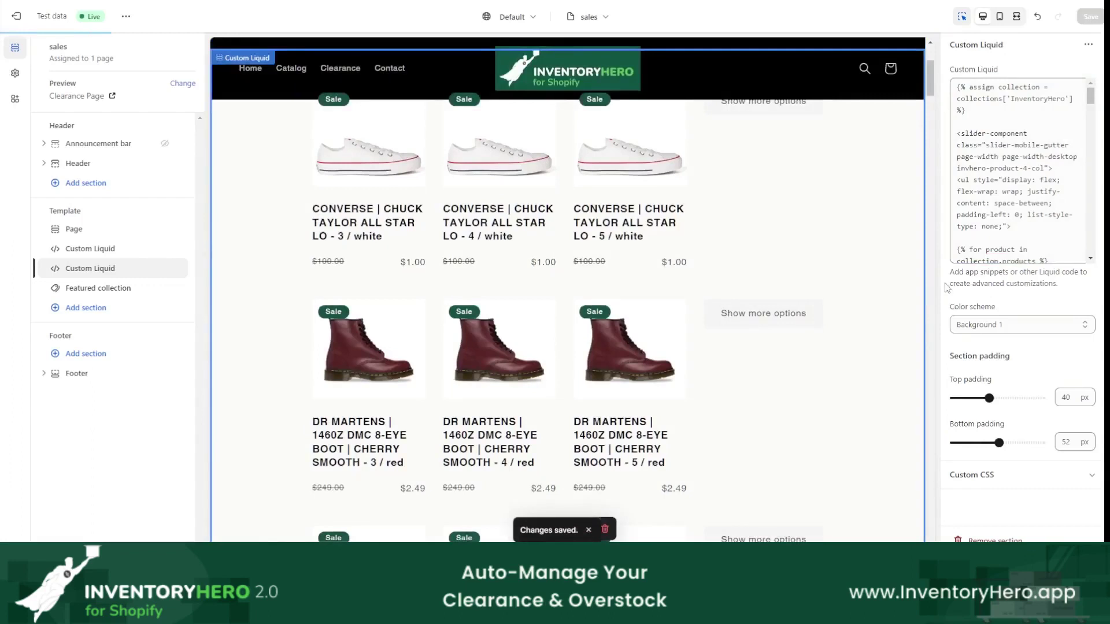
scroll(642, 251, "up", 1)
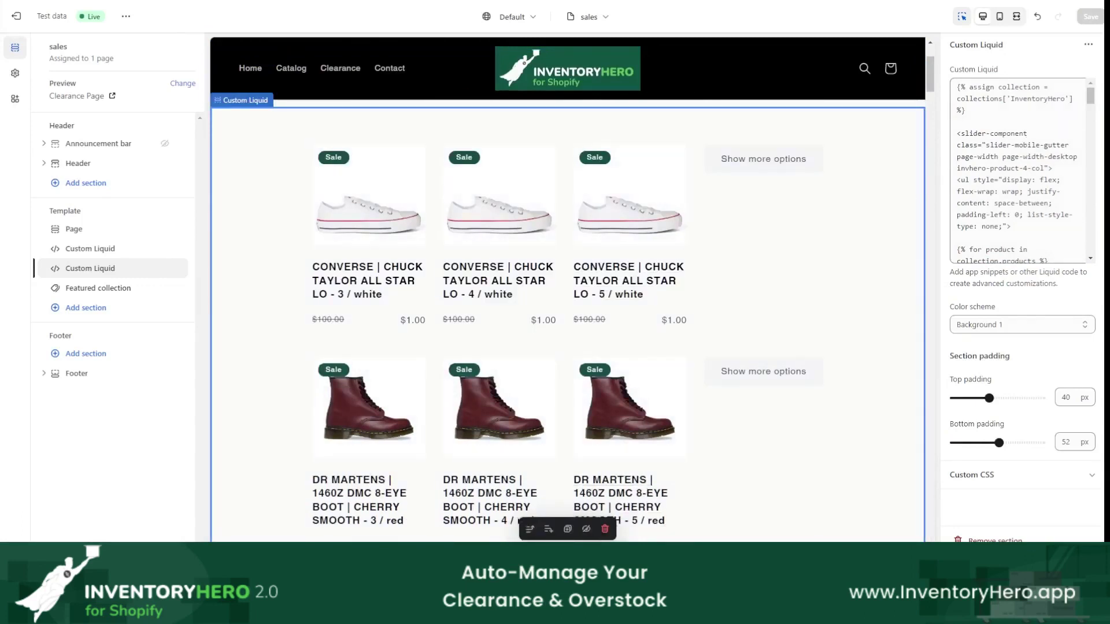
In the notes, put a dash before the Step 3 line and add "- Inject custom code (email us for this code)" below it
left_click(630, 568)
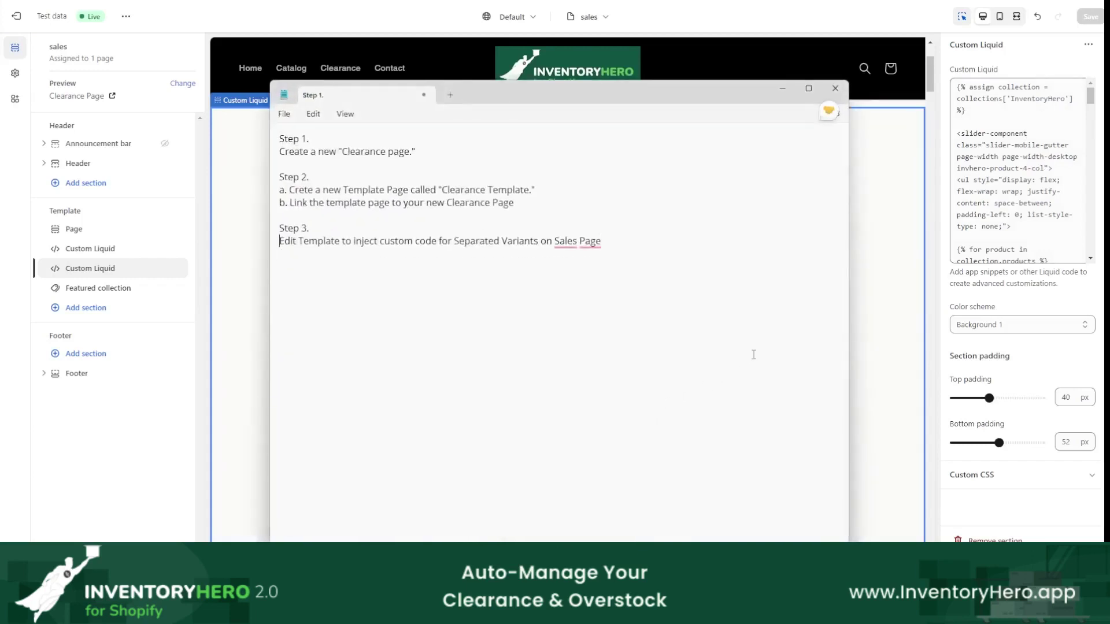
type("-")
key("Down")
type("- Inj")
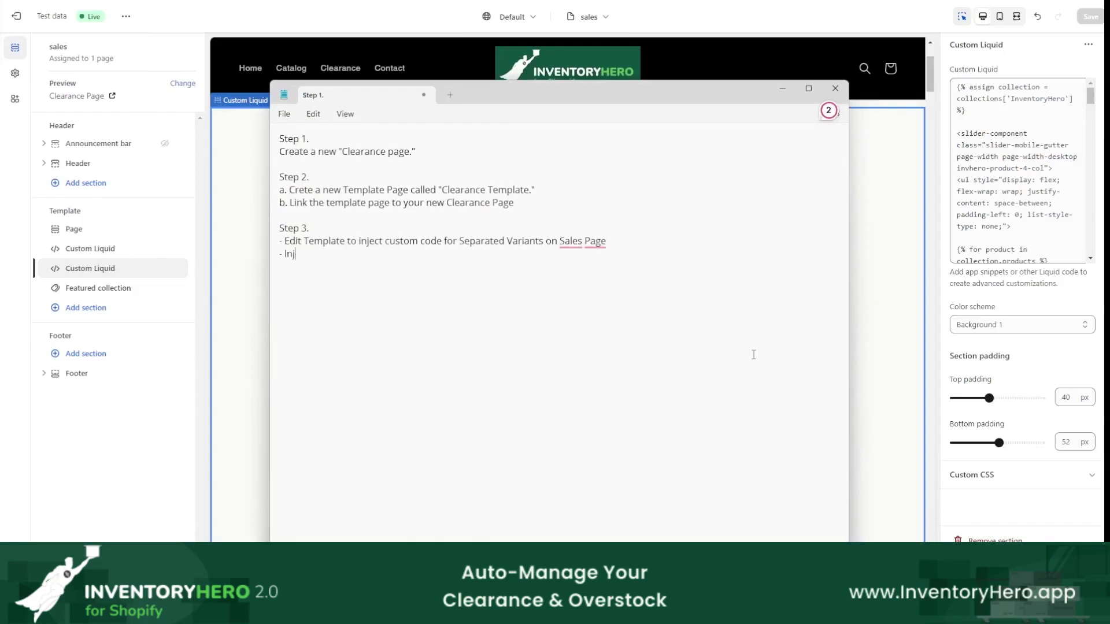
type("ect custom code (email us for this code)")
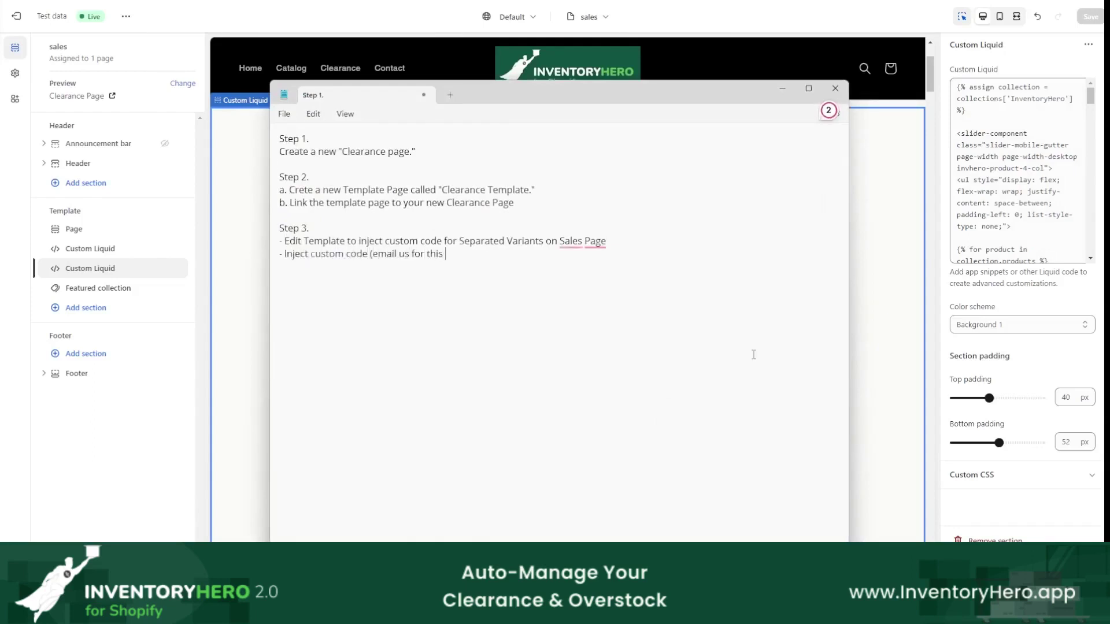
Add a "Step 4." heading below Step 3, separated by a blank line, and start a dashed line under it
key("Return")
key("Return")
type("Step4.")
key("BackSpace")
key("BackSpace")
type("4. ")
type("-")
Write "Create a custom collection, called it ClearancePage" on the dashed line under Step 4
type(" Create a custom col")
type("lectio")
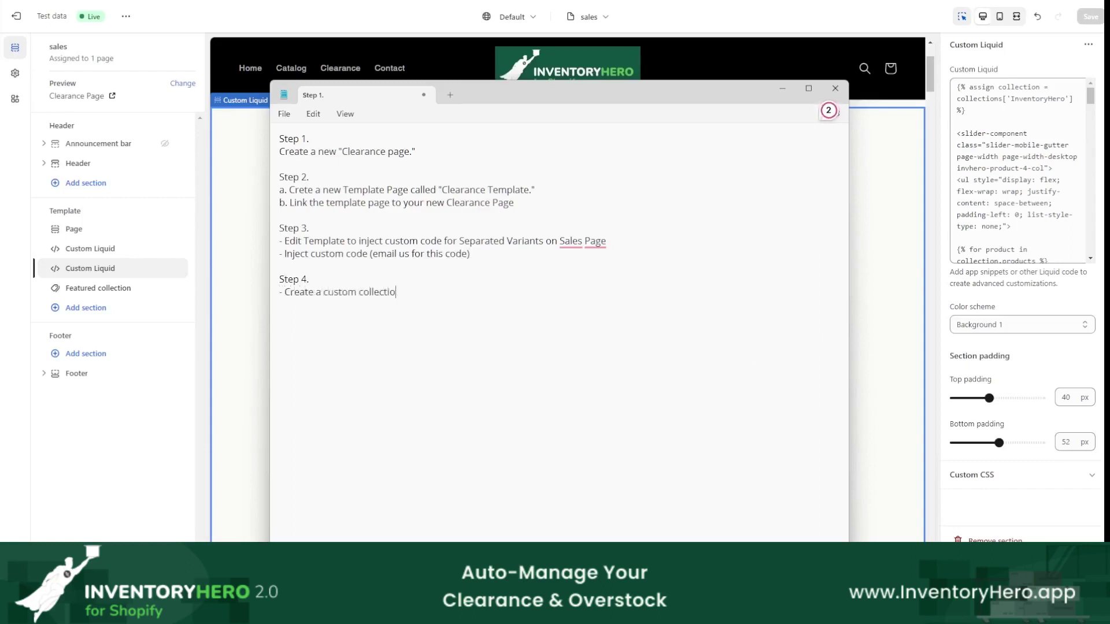
type("n, called it c")
key("BackSpace")
key("BackSpace")
type("Clearance")
key("BackSpace")
key("BackSpace")
key("BackSpace")
type("nce Page")
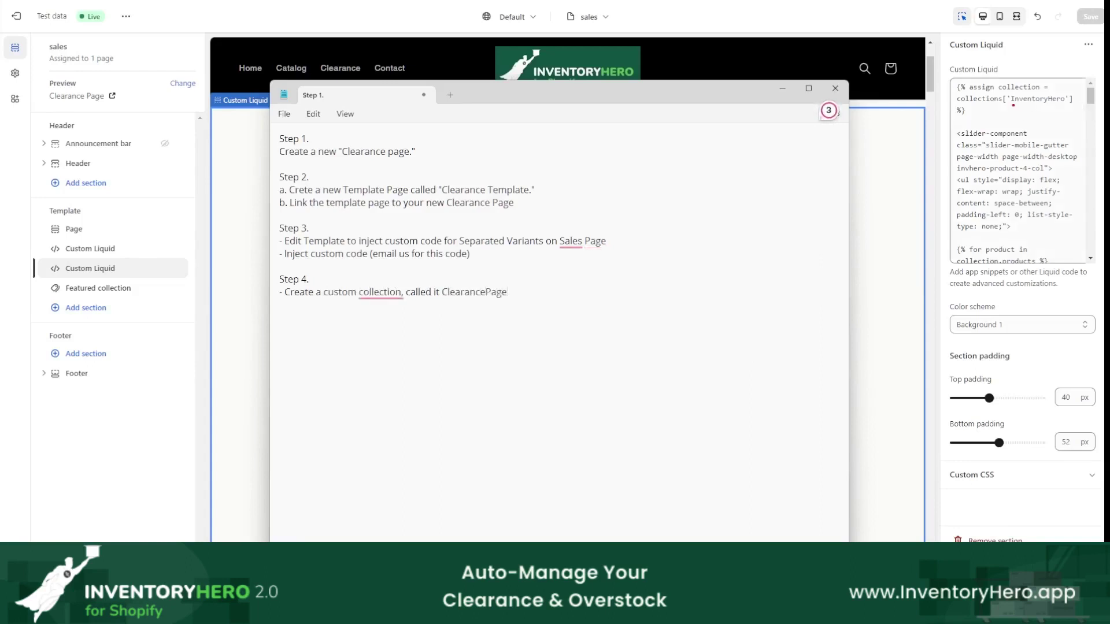
left_click_drag(1013, 105, 1064, 106)
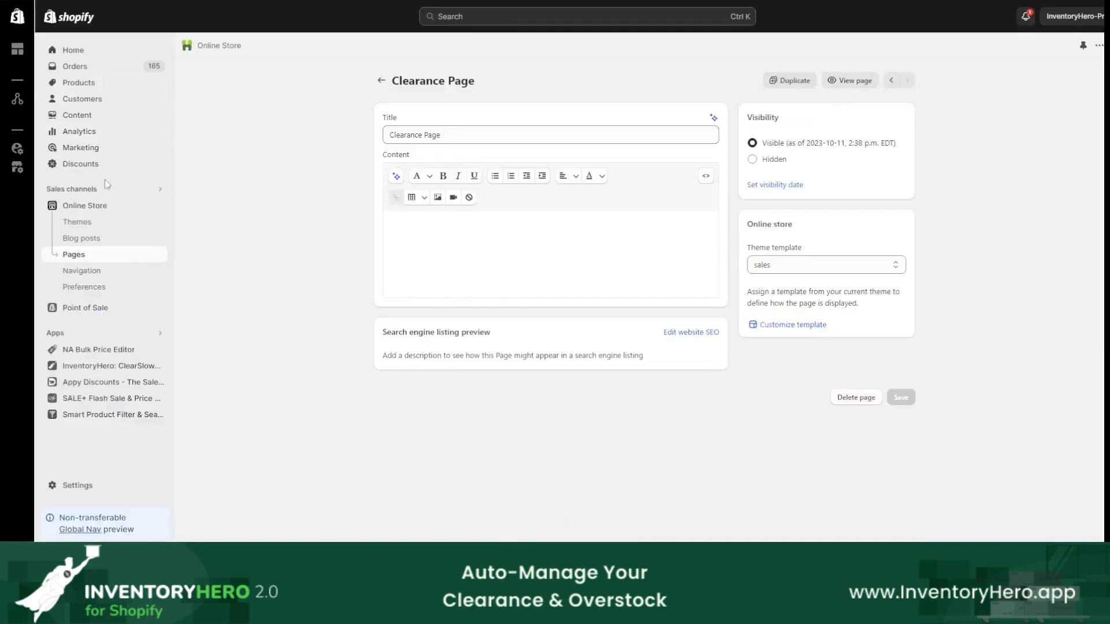
Switch to the Shopify admin and start a new product collection titled "Clearance Page"
left_click(88, 86)
left_click(85, 99)
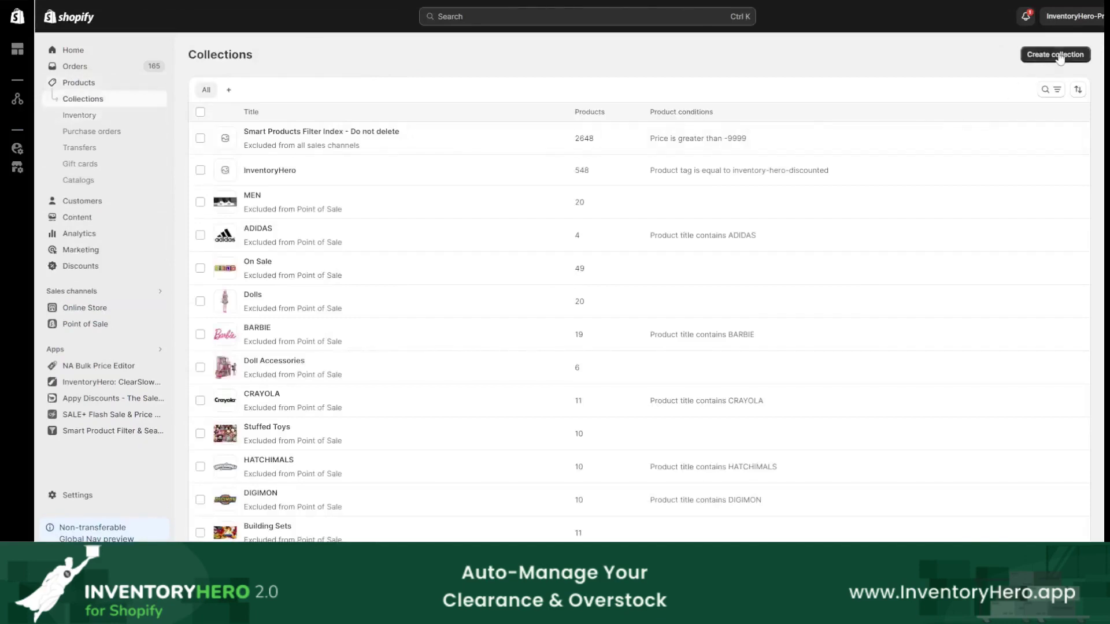
left_click(1060, 56)
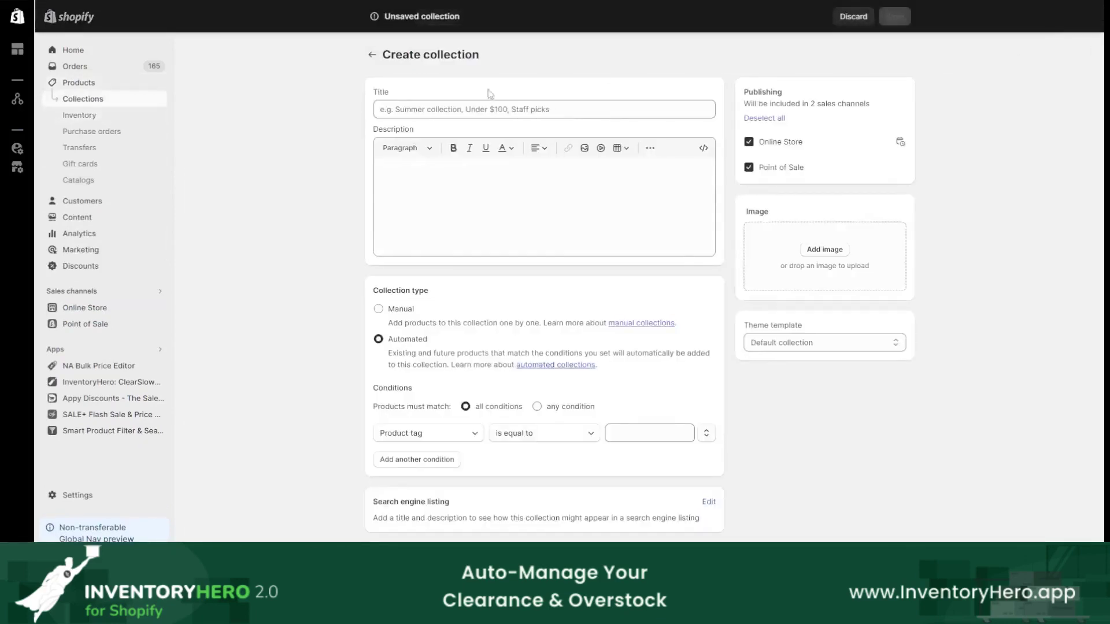
left_click(491, 109)
type("Clearance ")
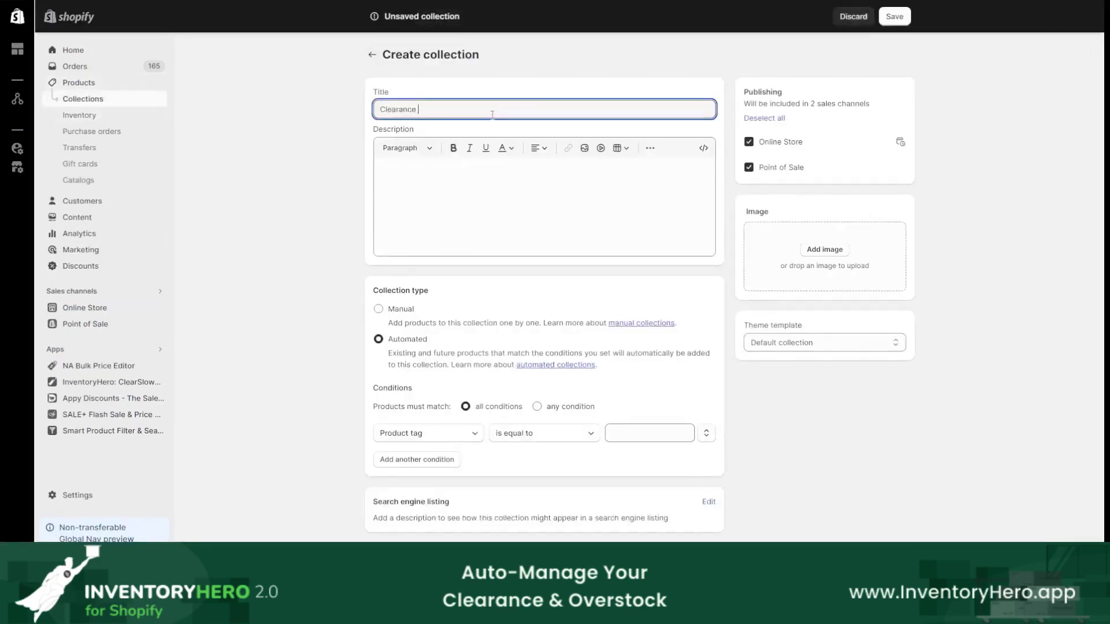
type("Page")
scroll(422, 394, "down", 1)
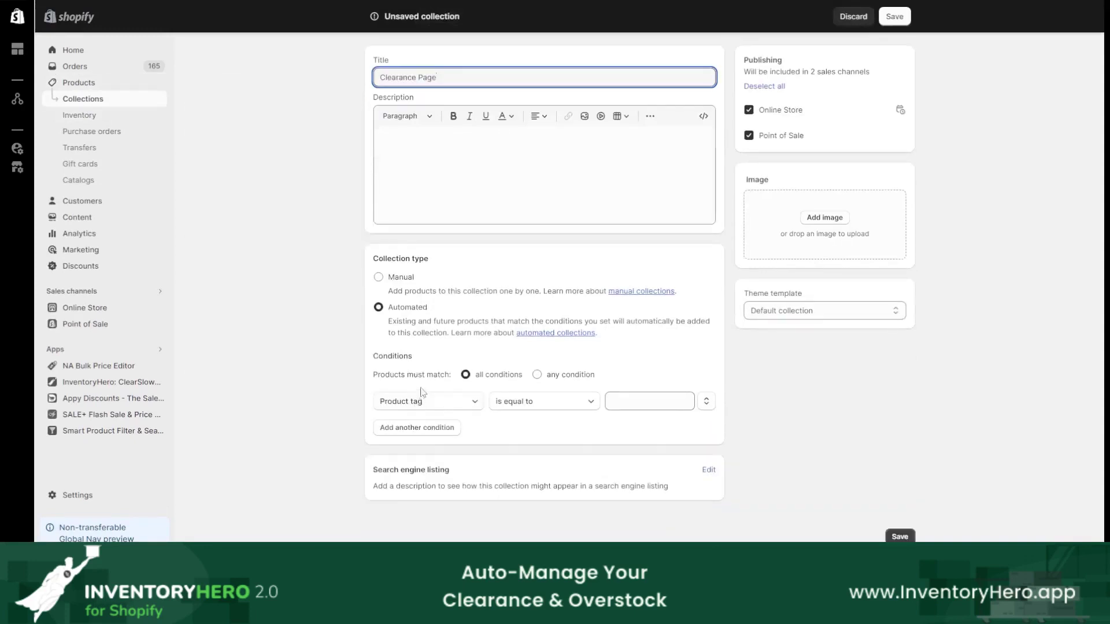
left_click(422, 428)
left_click(433, 405)
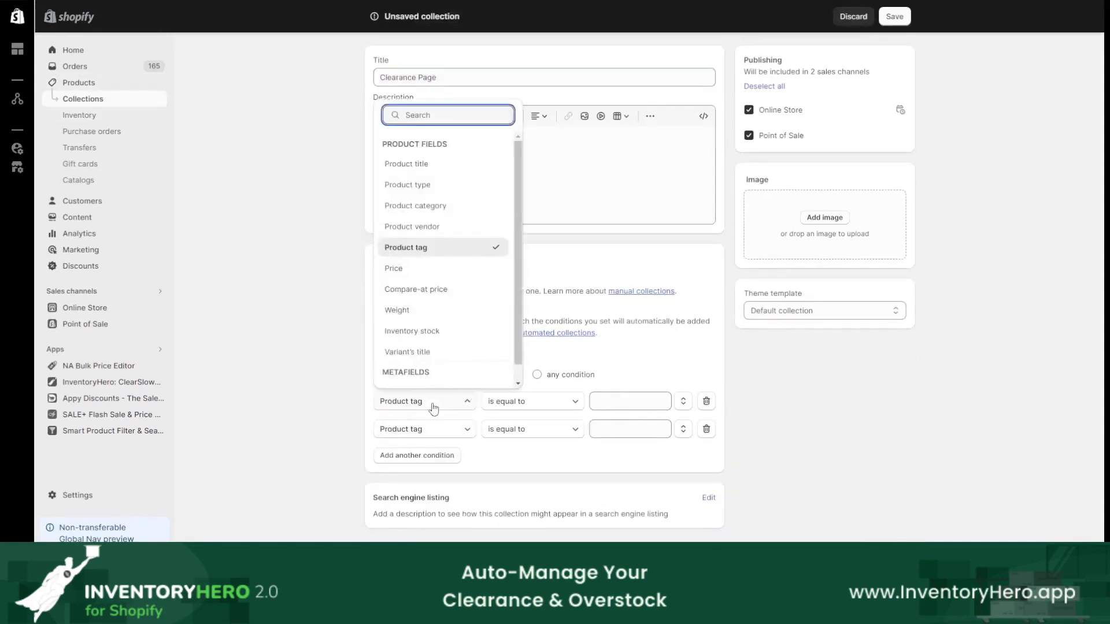
left_click(437, 249)
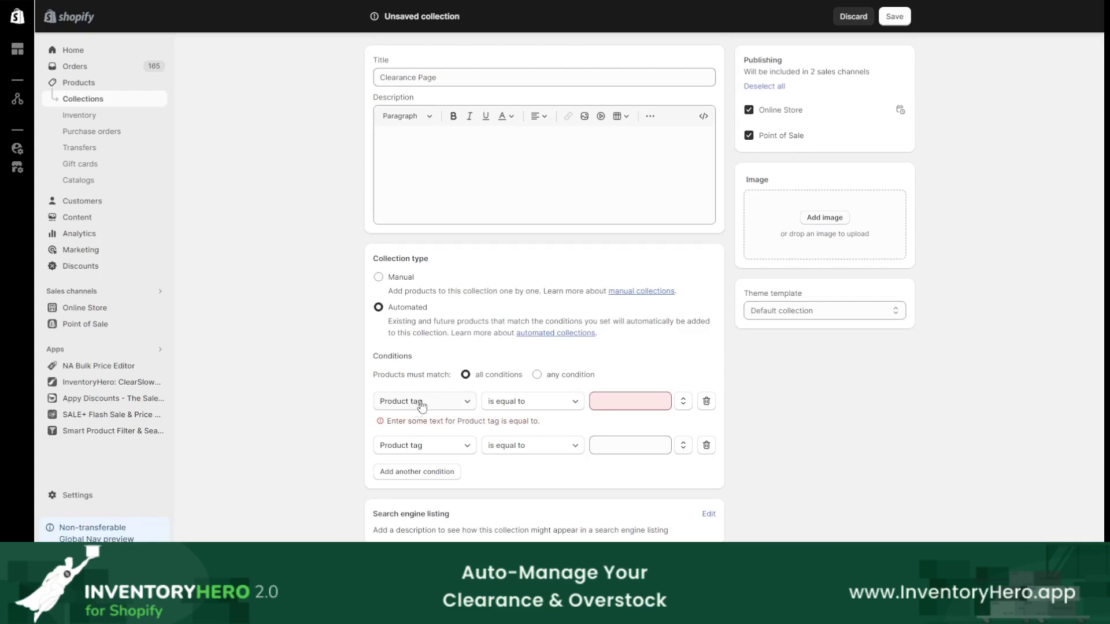
left_click(704, 445)
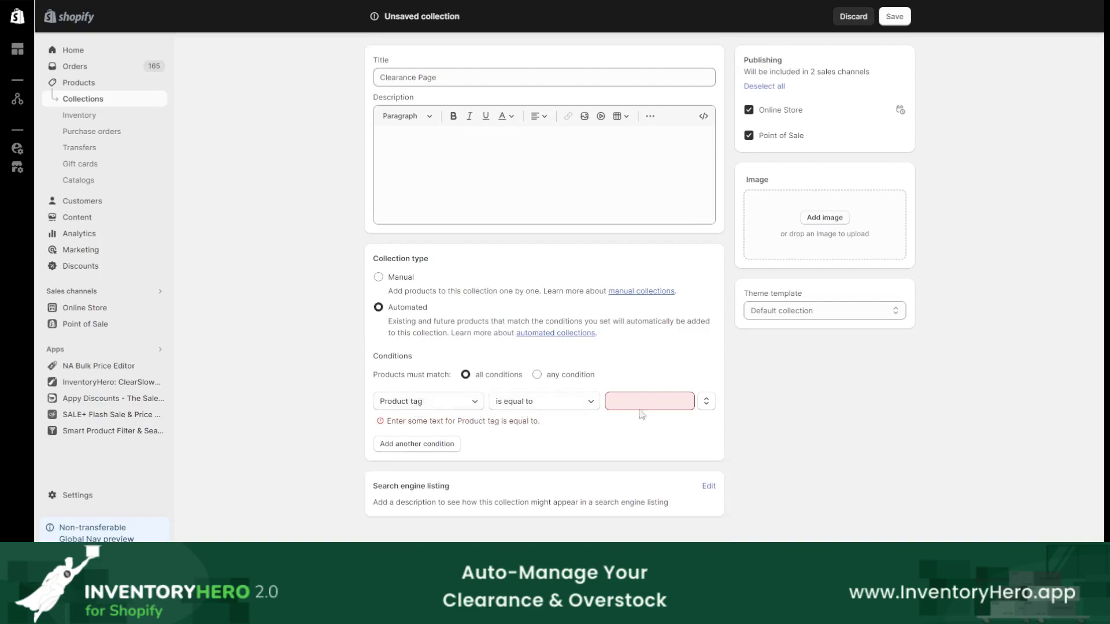
Set the collection's condition to product tag is equal to inventory-hero-discounted
left_click(641, 403)
type("in")
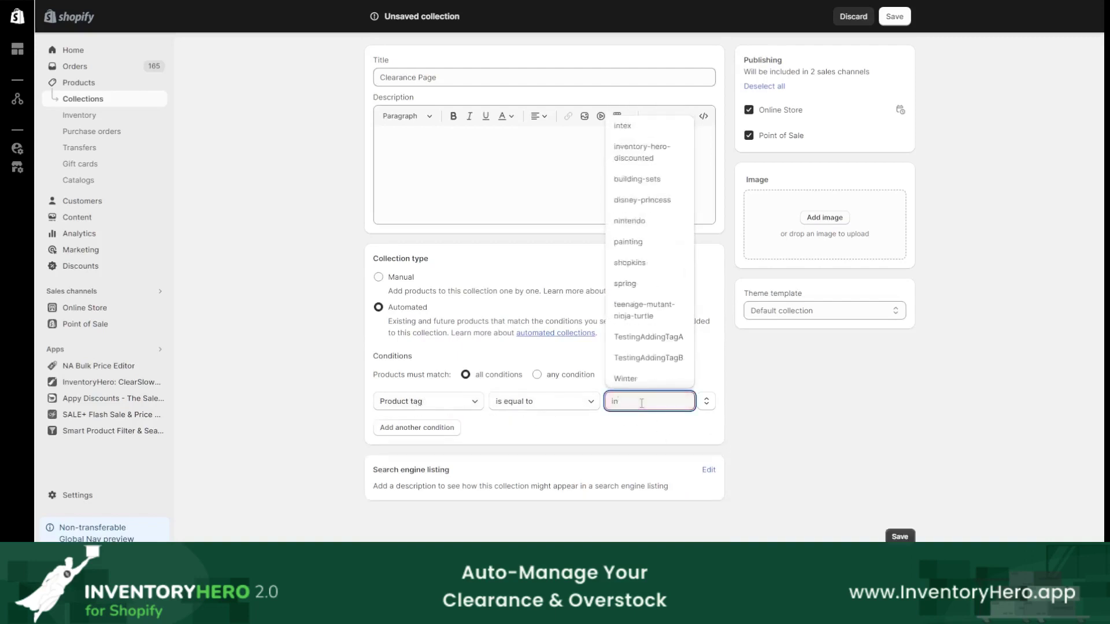
type("ve")
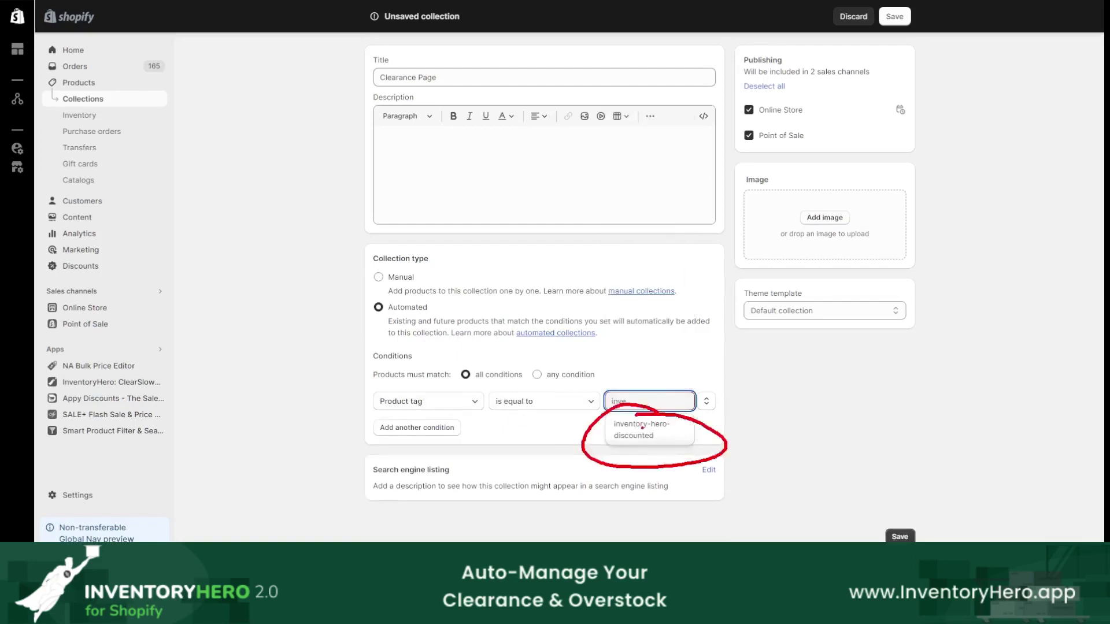
left_click(643, 429)
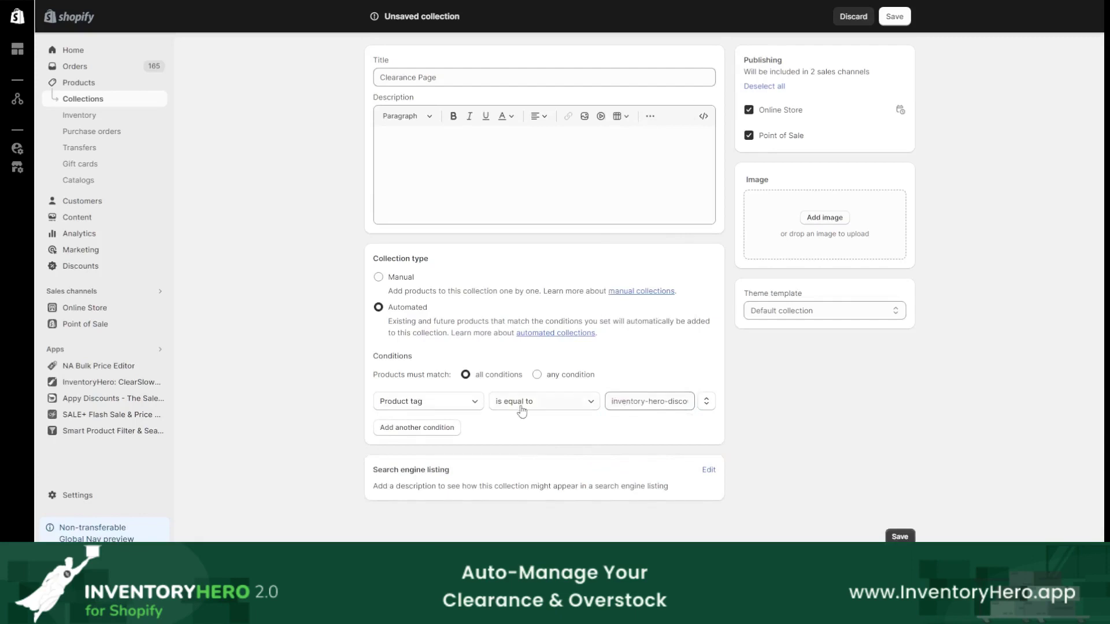
Add a second collection condition requiring that the compare-at price is not empty
left_click(435, 432)
left_click(434, 433)
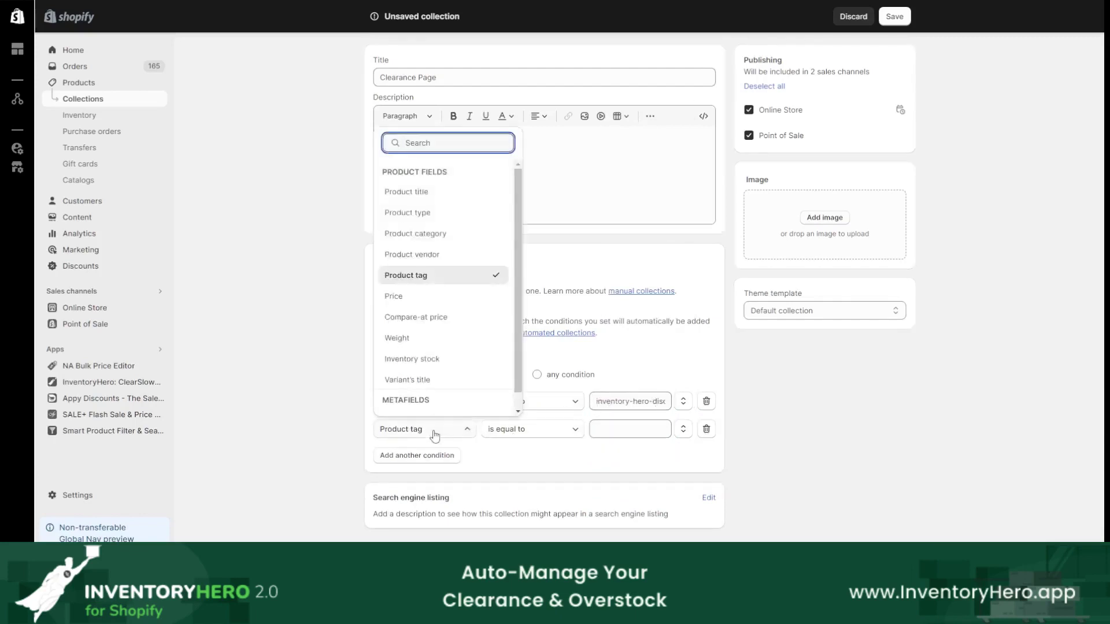
left_click(422, 318)
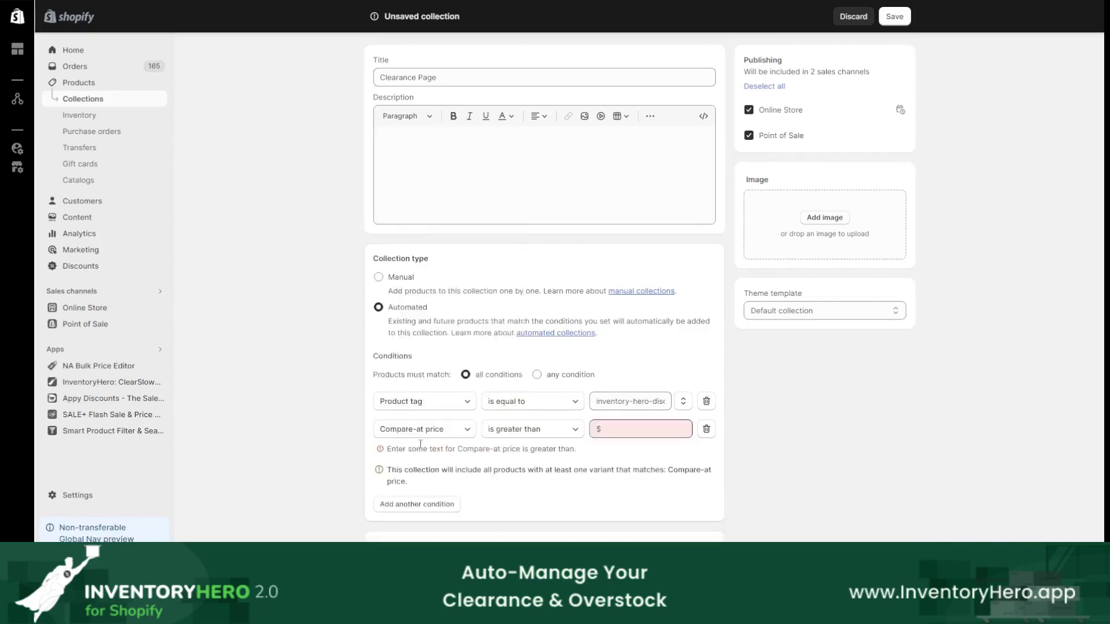
mouse_move(433, 416)
left_mouse_down()
mouse_move(444, 440)
mouse_move(434, 415)
left_mouse_up()
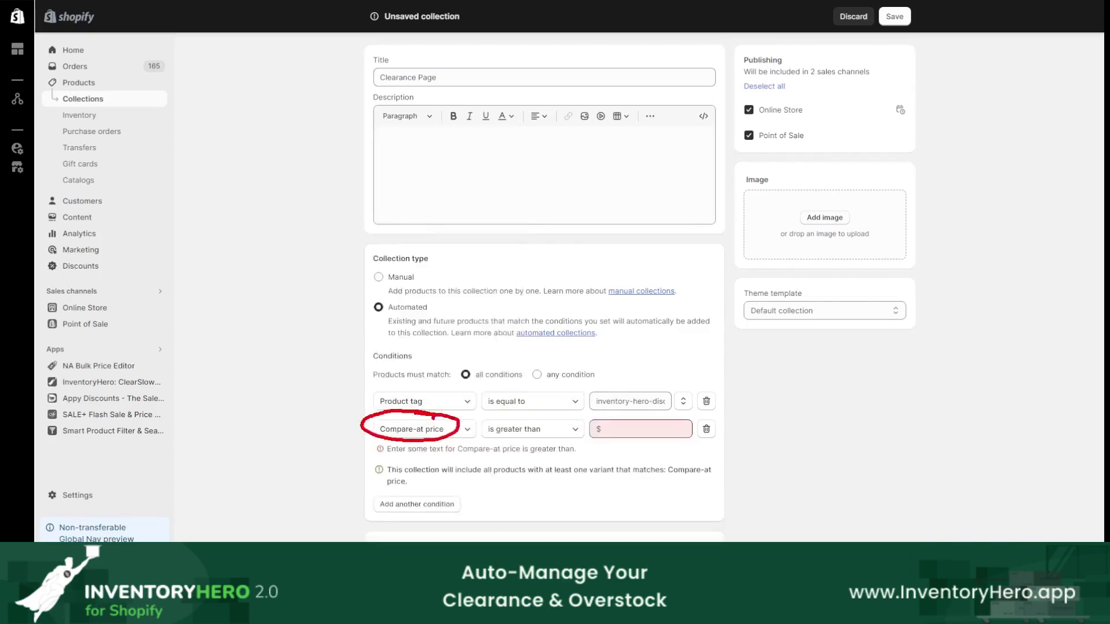
left_click(513, 430)
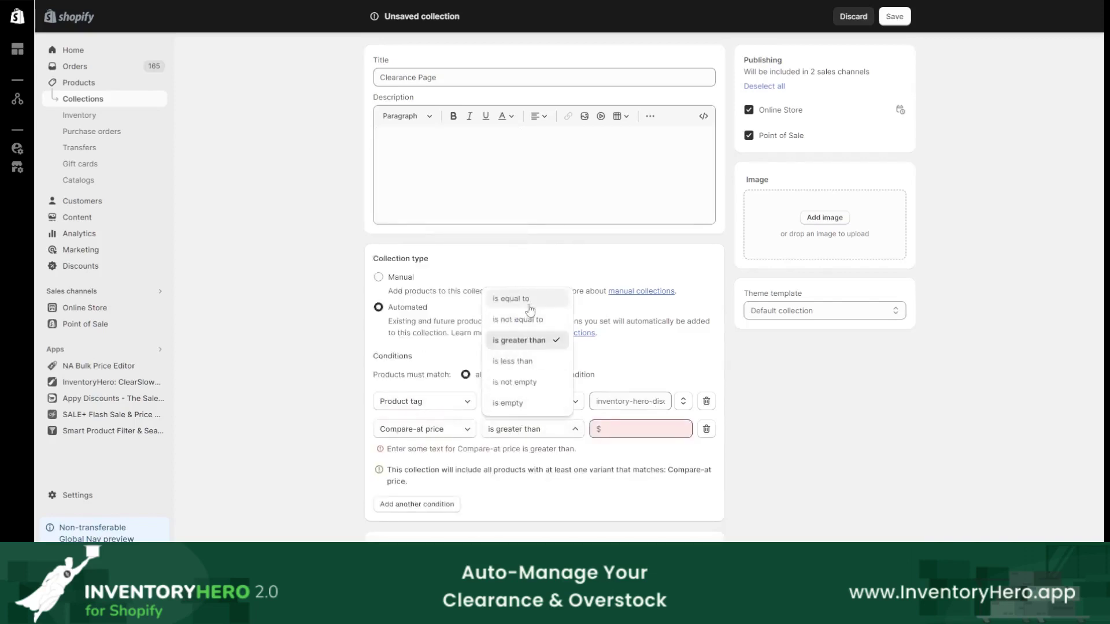
left_click(514, 382)
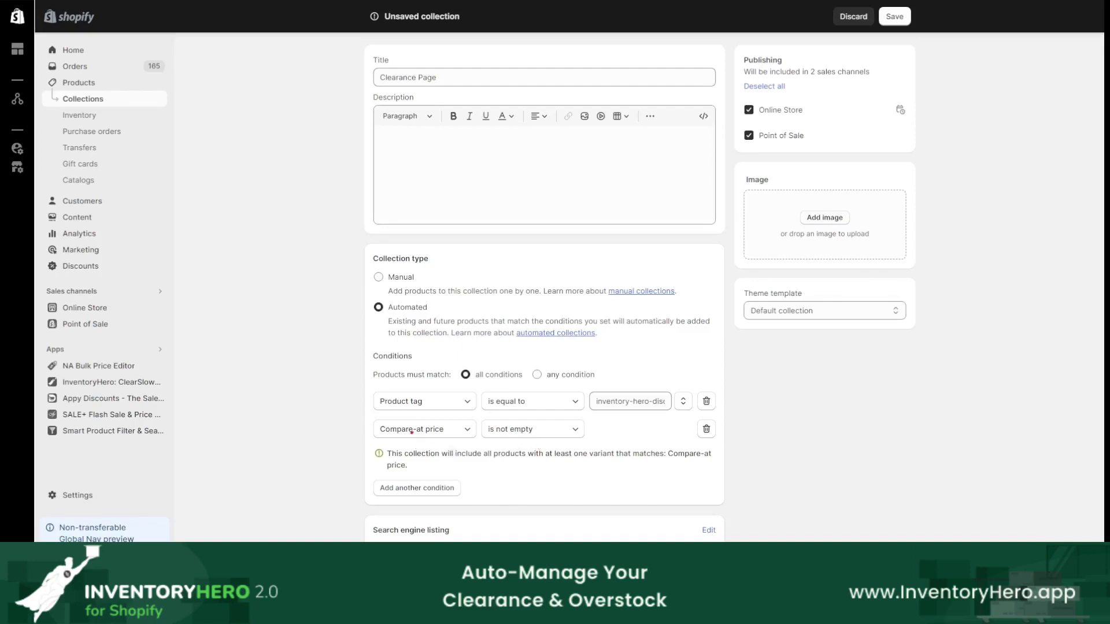
mouse_move(435, 413)
left_mouse_down()
mouse_move(392, 414)
mouse_move(465, 414)
left_mouse_up()
key("Escape")
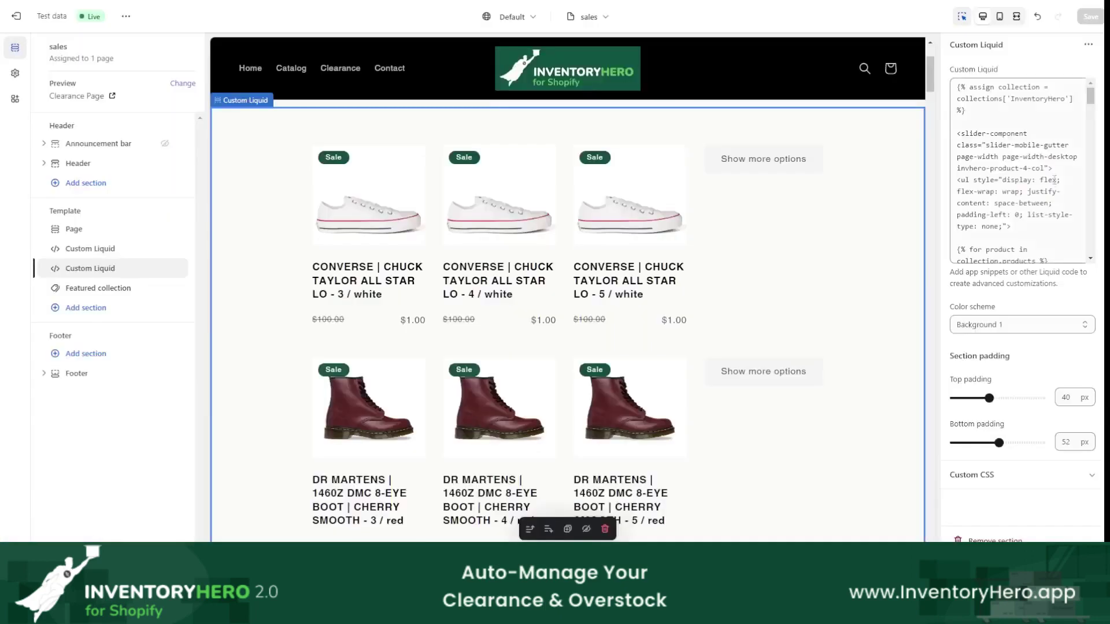
Return to the notes and remove the comma after "collection" in the Step 4 line
left_click_drag(1007, 108, 1076, 110)
key("alt+Tab")
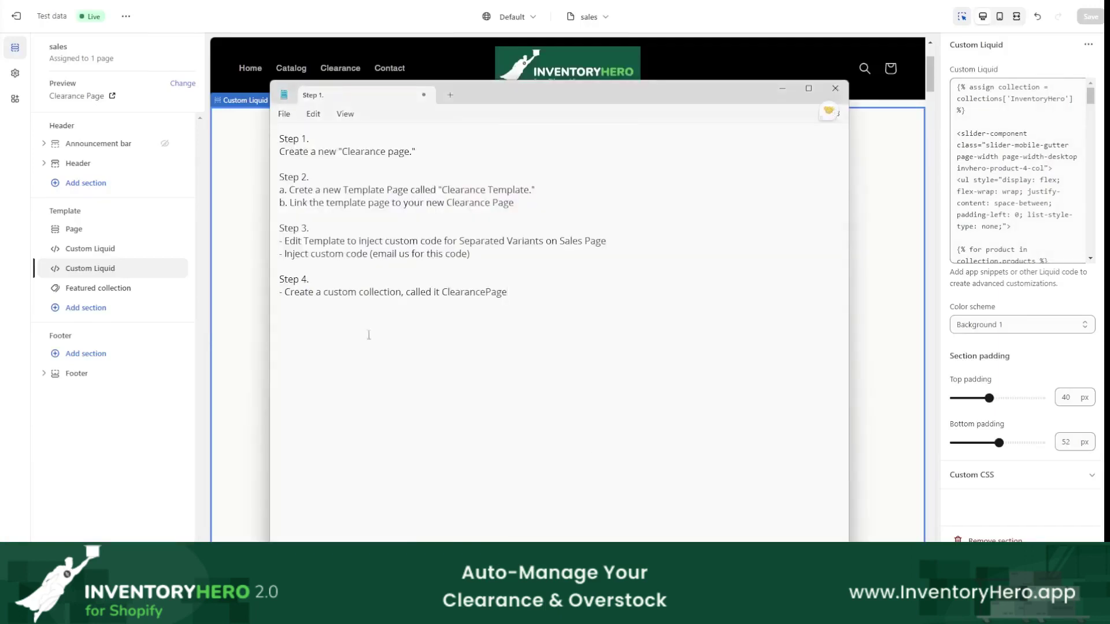
left_click(405, 292)
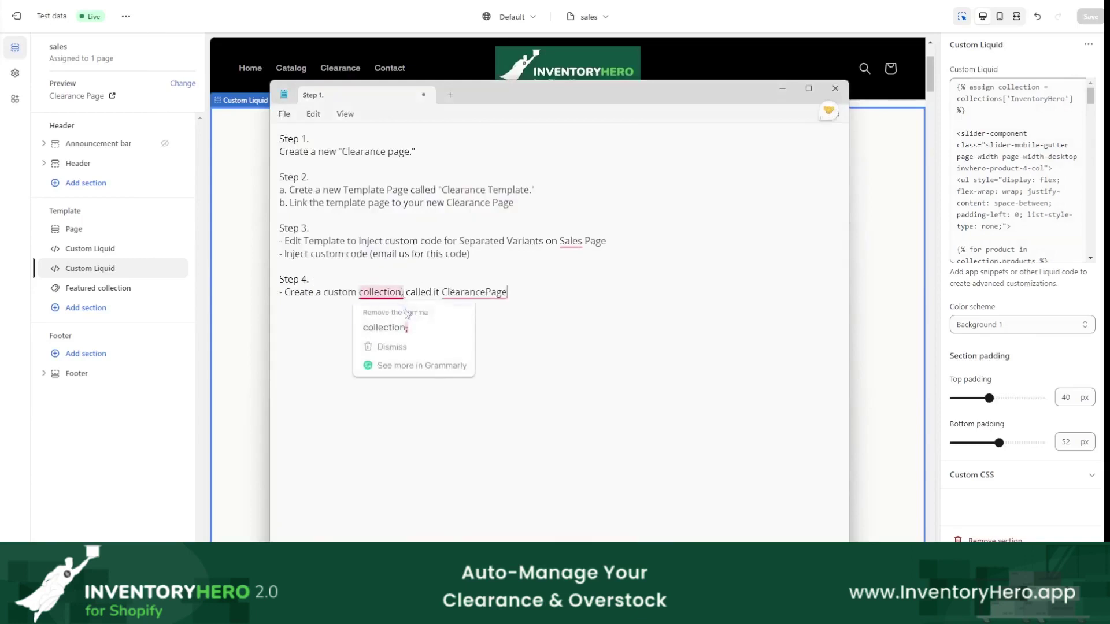
key("BackSpace")
mouse_move(461, 287)
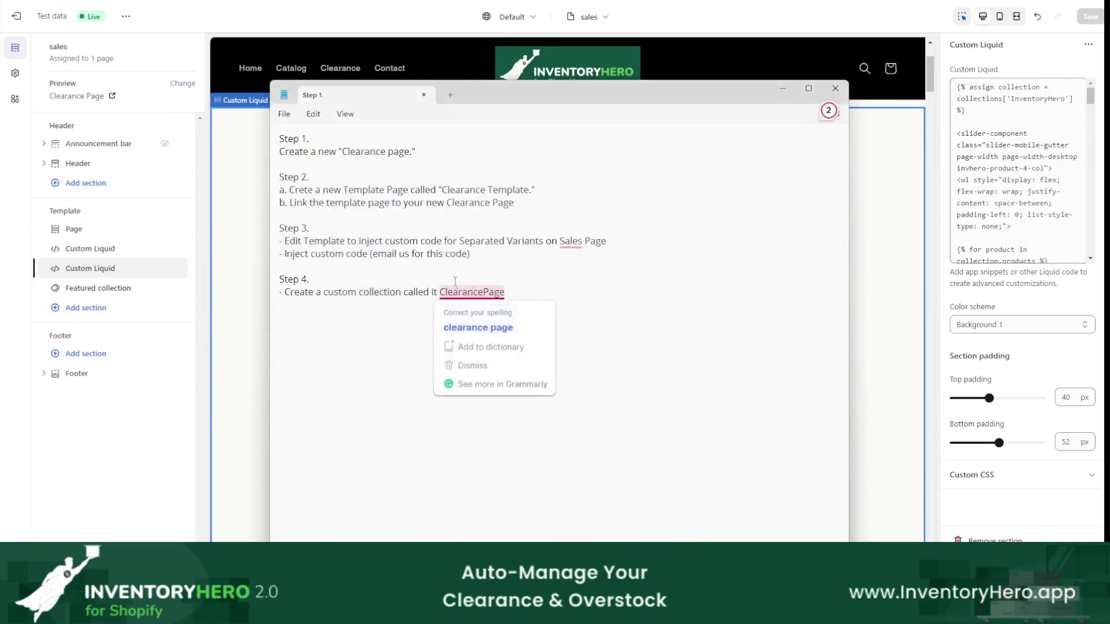
Add the line "- Edit the code" at the end of Step 4 and minimize the notes
left_click(666, 316)
key("Return")
type("- ")
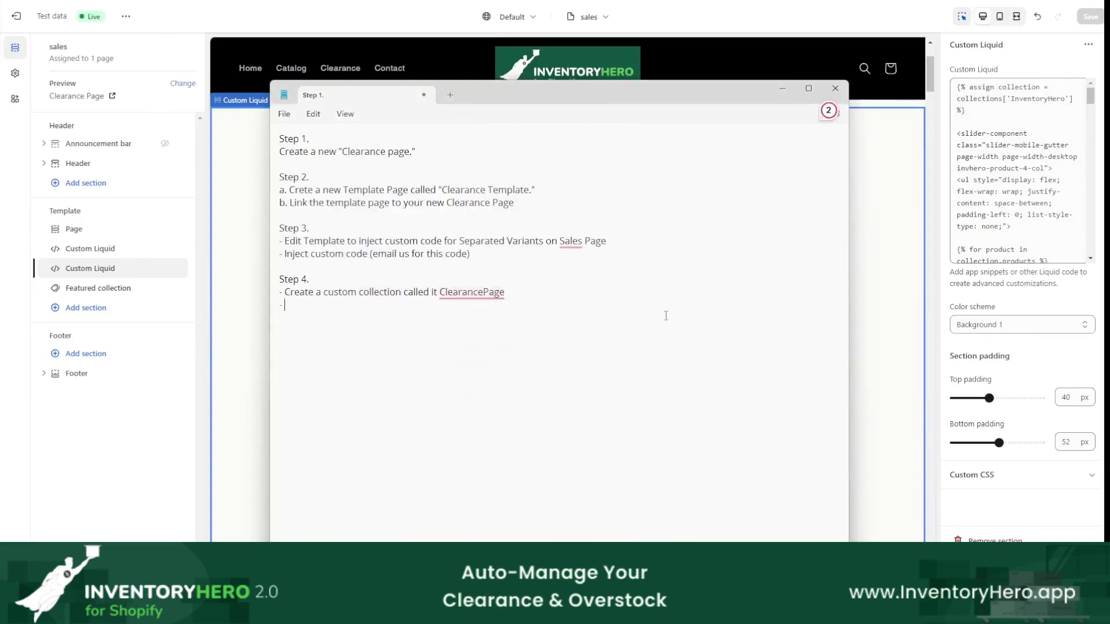
type("Edit the code")
left_click(782, 88)
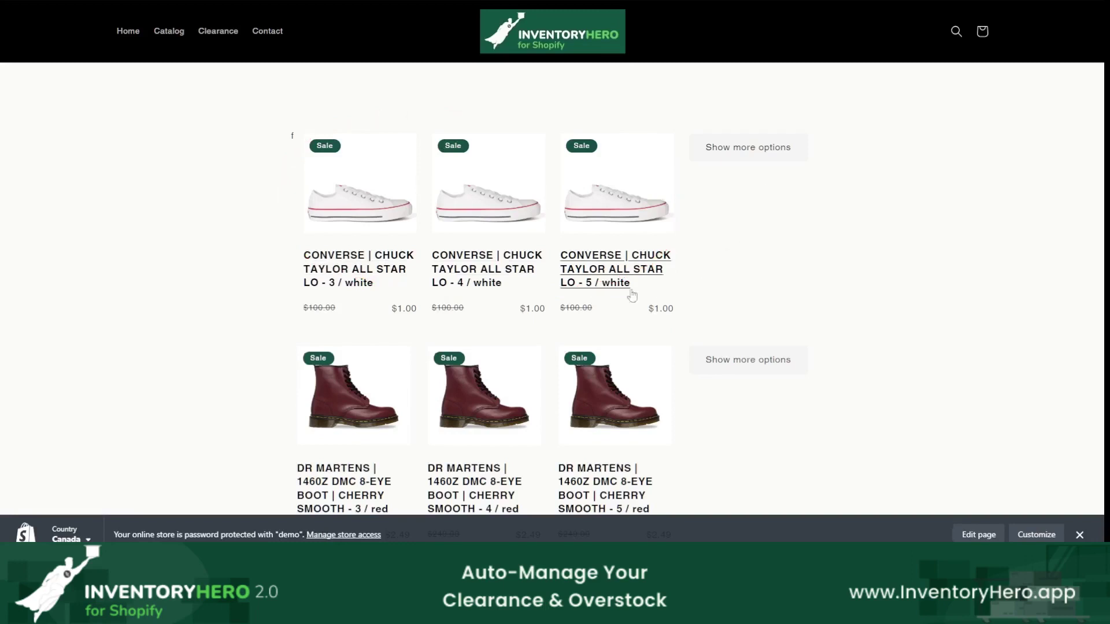
On the live clearance page, open the white Converse Chuck Taylor in size 4, go back, and open size 3
left_click(487, 293)
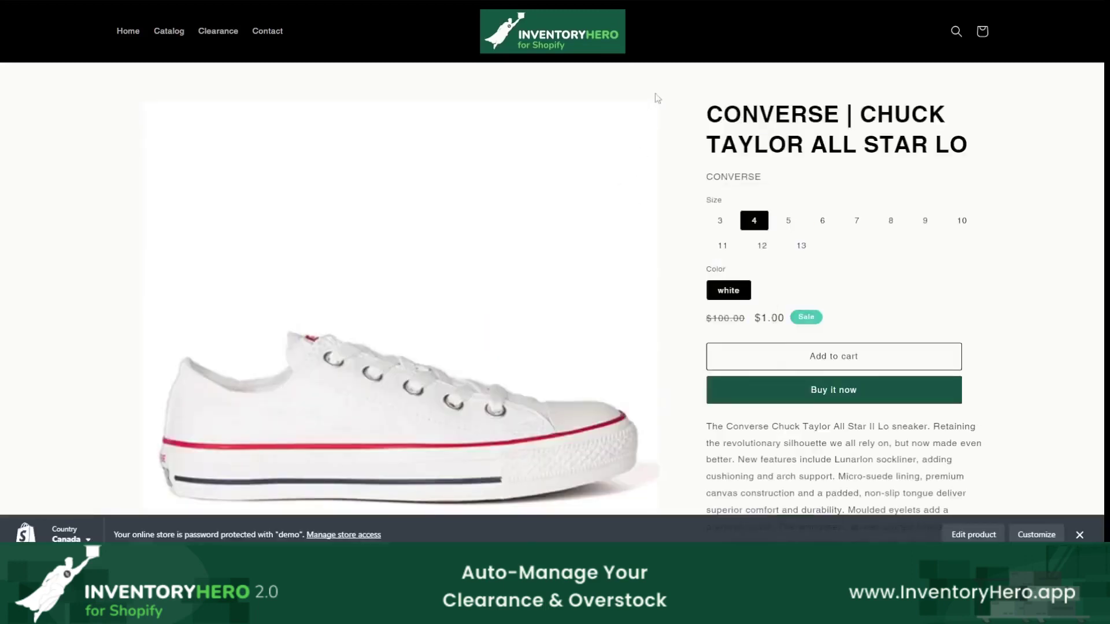
right_click(739, 76)
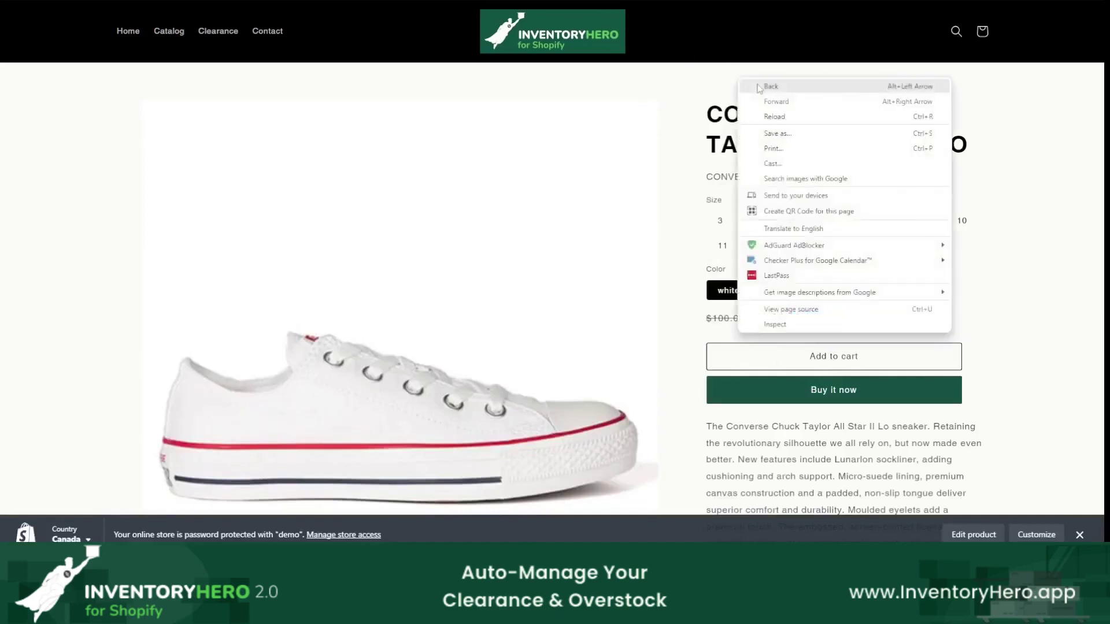
left_click(757, 87)
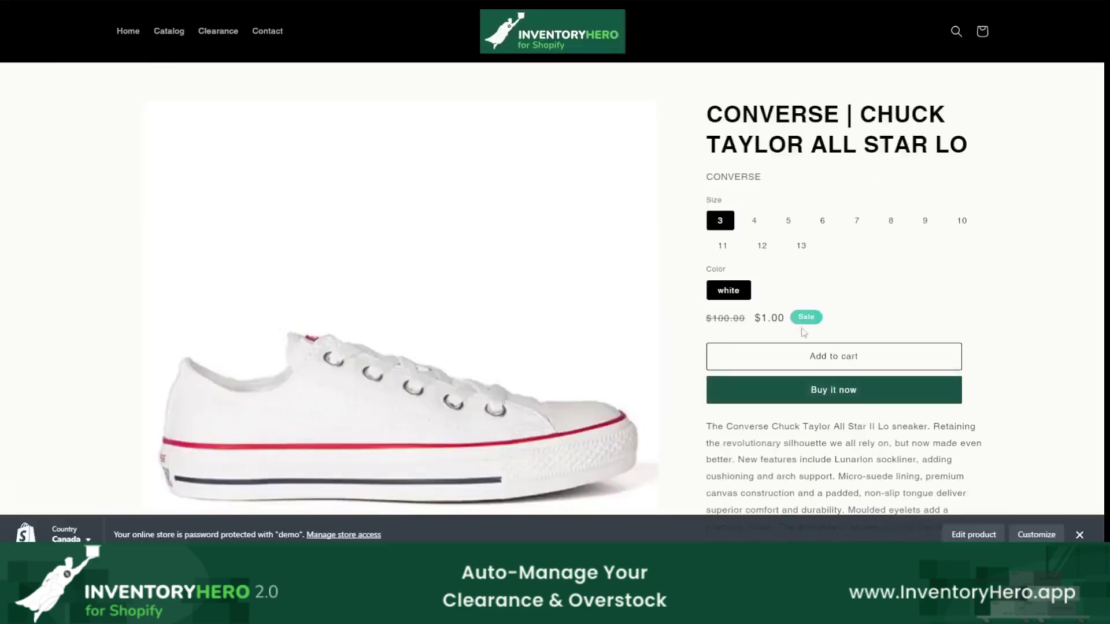
Compare the prices of sizes 6, 9, 8 and 12 on the Converse Chuck Taylor product page
left_click(822, 222)
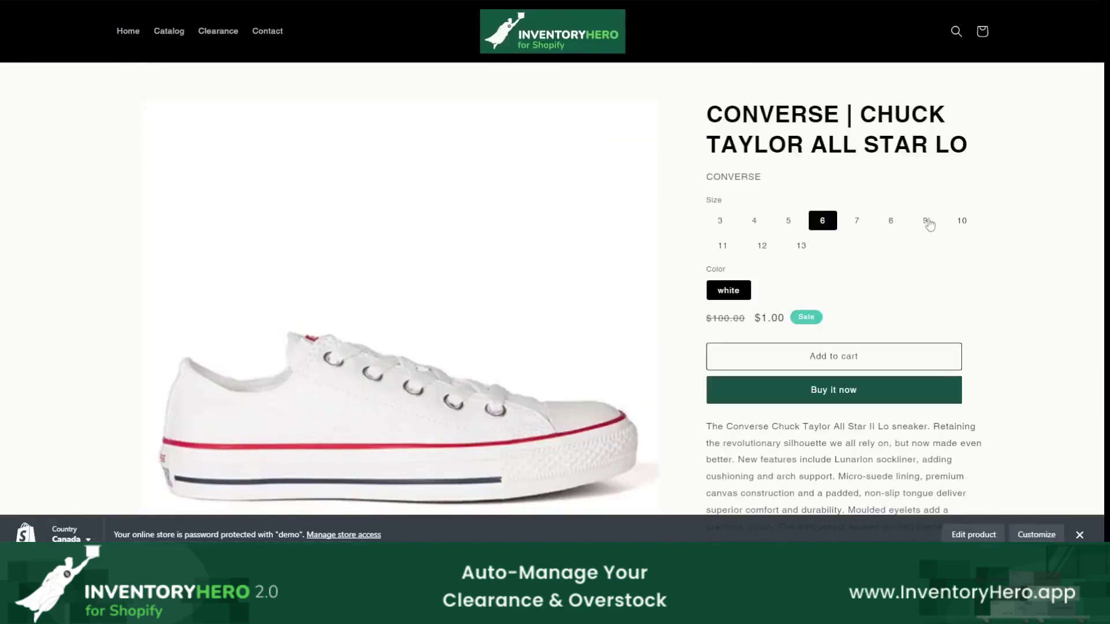
left_click(925, 220)
left_click(891, 220)
left_click(822, 222)
left_click(762, 245)
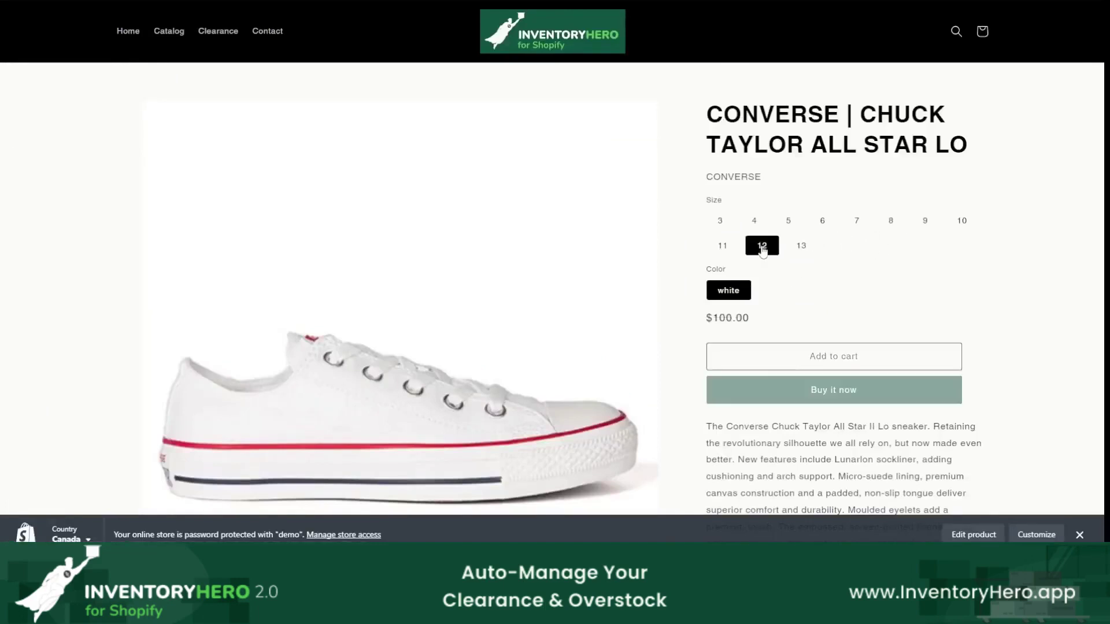
Check the price of size 13 in white on the Converse Chuck Taylor product page
left_click(801, 245)
mouse_move(831, 250)
left_mouse_down()
mouse_move(776, 247)
mouse_move(800, 230)
left_mouse_up()
mouse_move(737, 291)
left_mouse_down()
mouse_move(682, 307)
mouse_move(748, 311)
left_mouse_up()
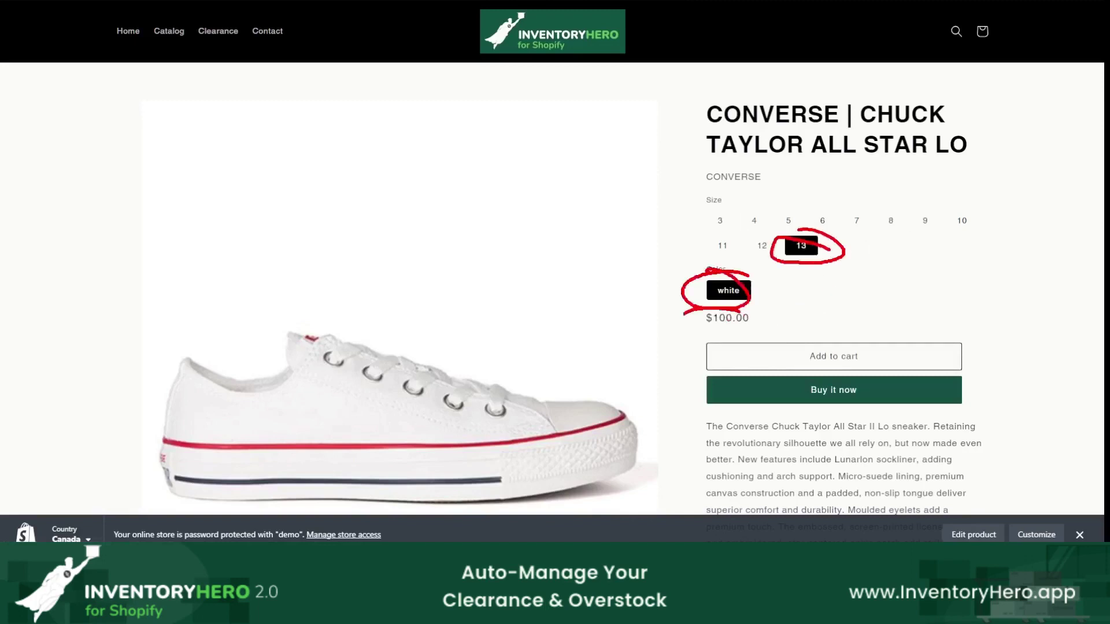
key("Escape")
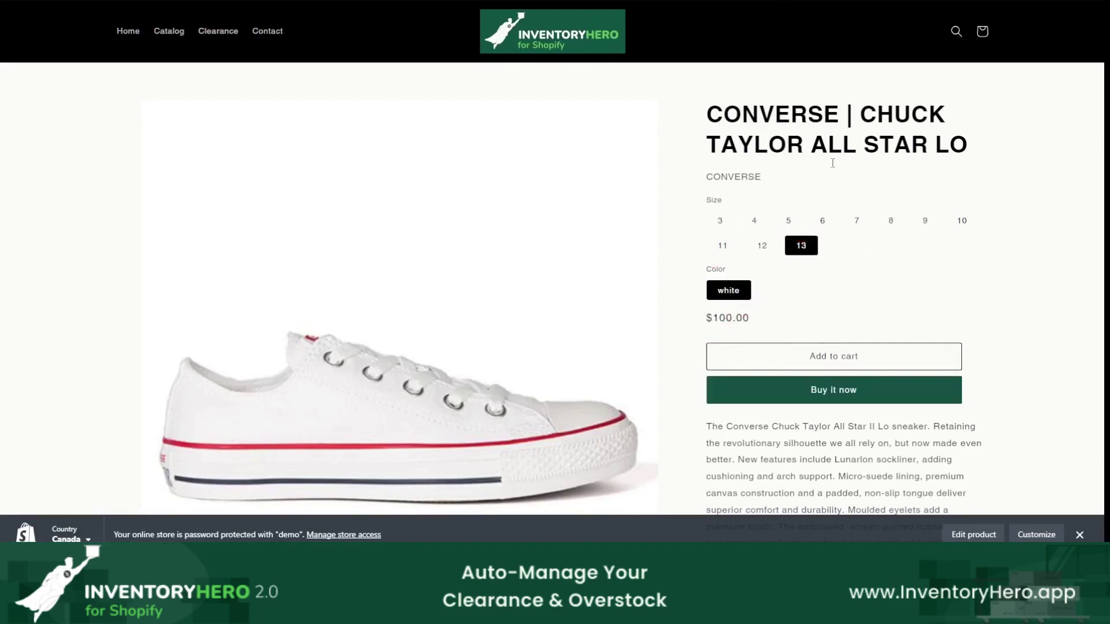
Return to the clearance page and look through its listings for products without a sale price
right_click(953, 228)
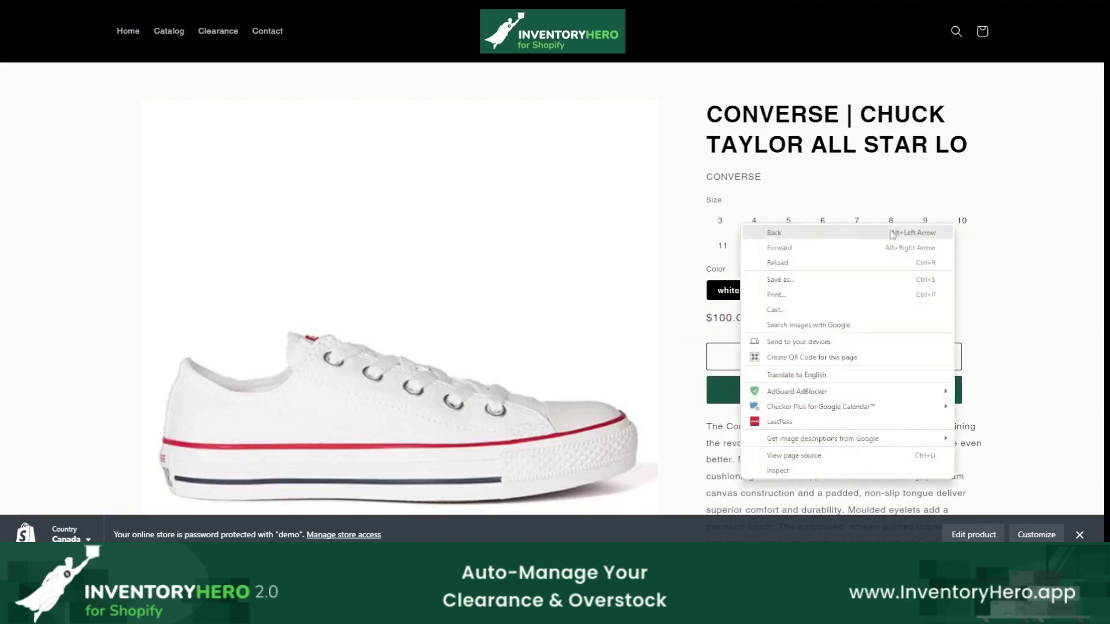
left_click(892, 234)
scroll(870, 305, "down", 2)
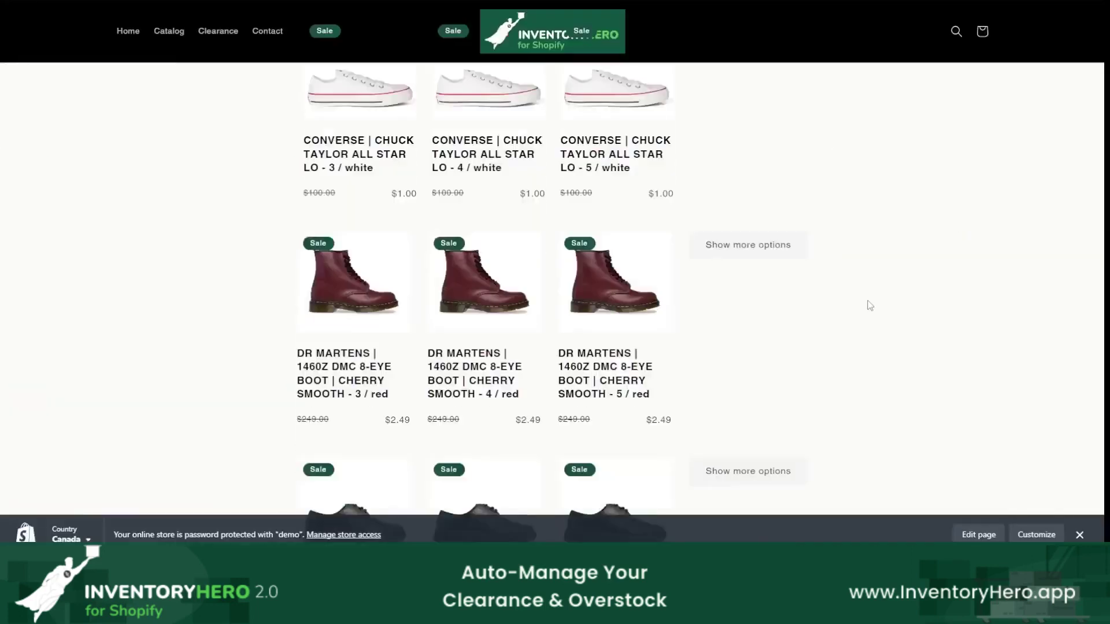
scroll(870, 305, "down", 20)
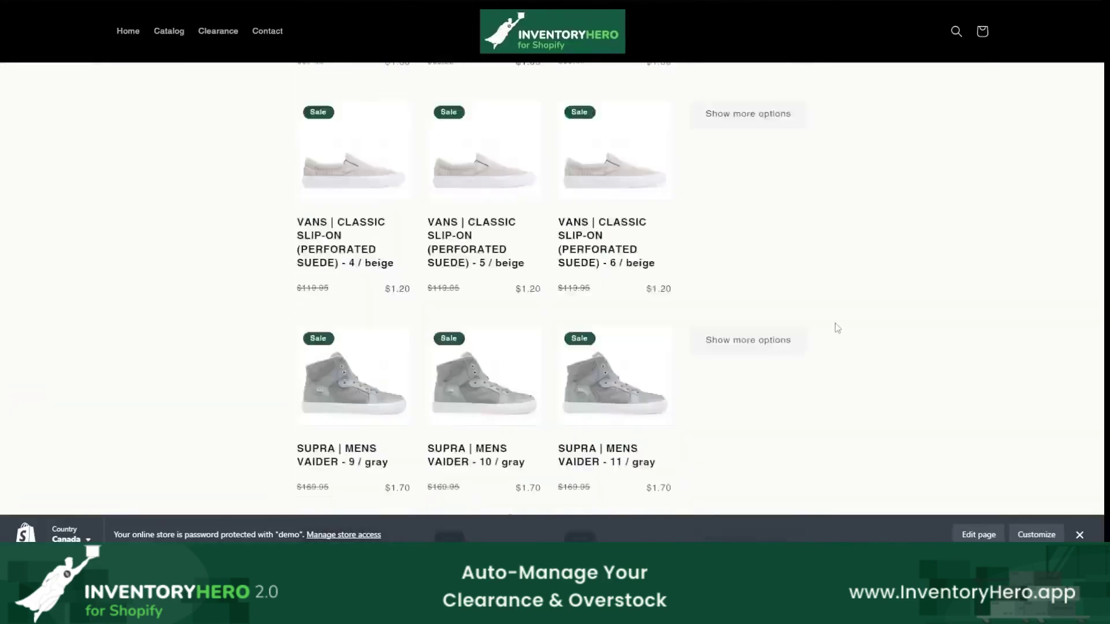
scroll(837, 328, "down", 20)
scroll(834, 339, "up", 3)
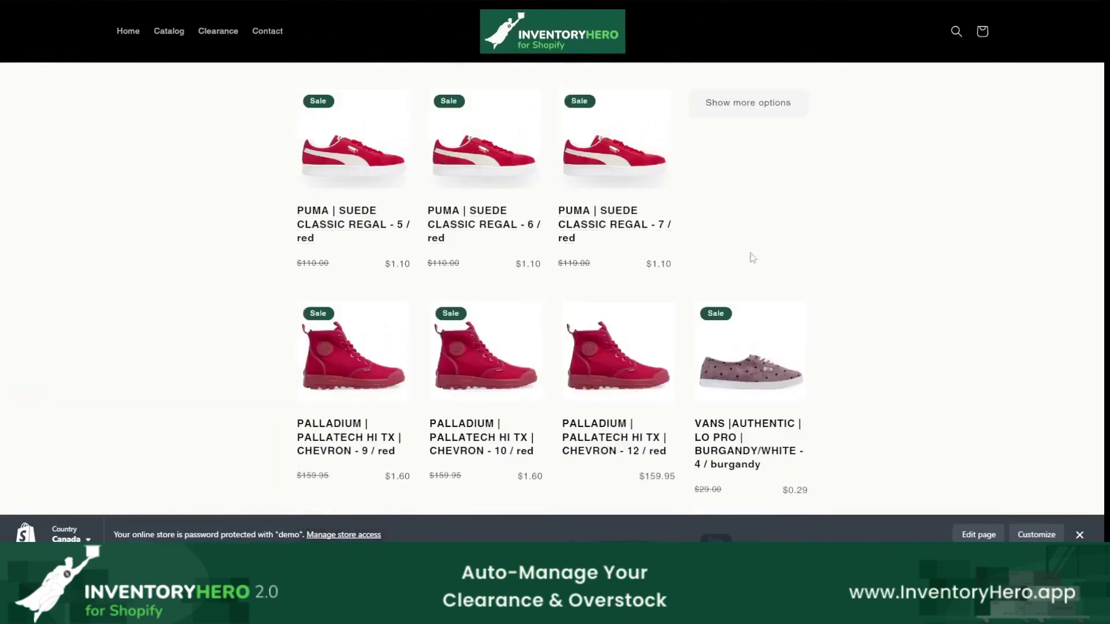
scroll(809, 269, "down", 3)
scroll(861, 279, "up", 2)
scroll(751, 286, "down", 1)
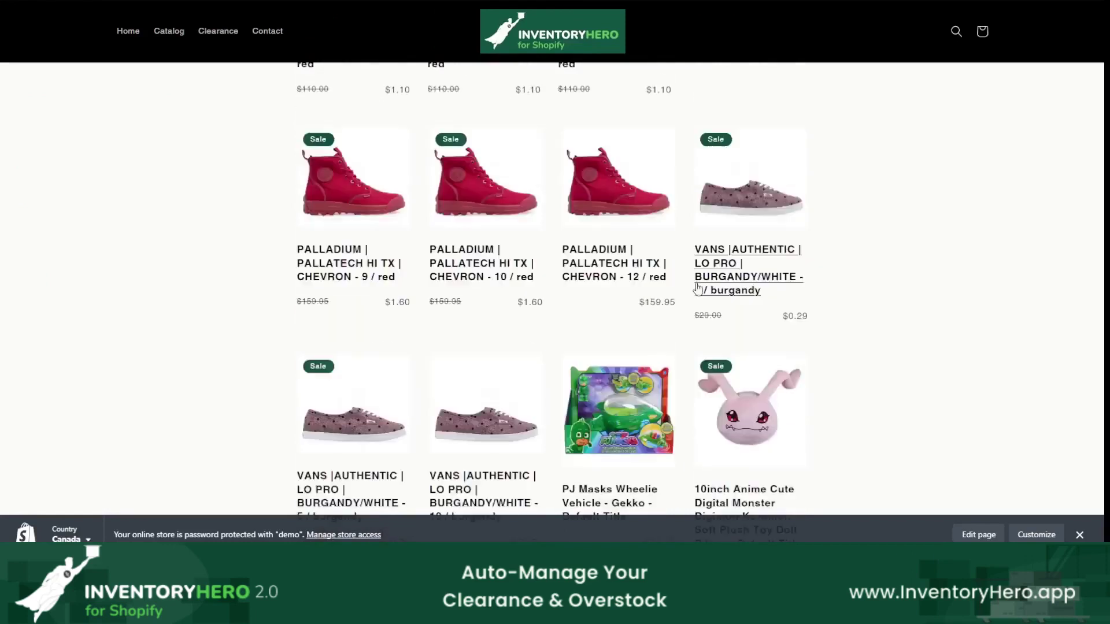
scroll(697, 289, "down", 4)
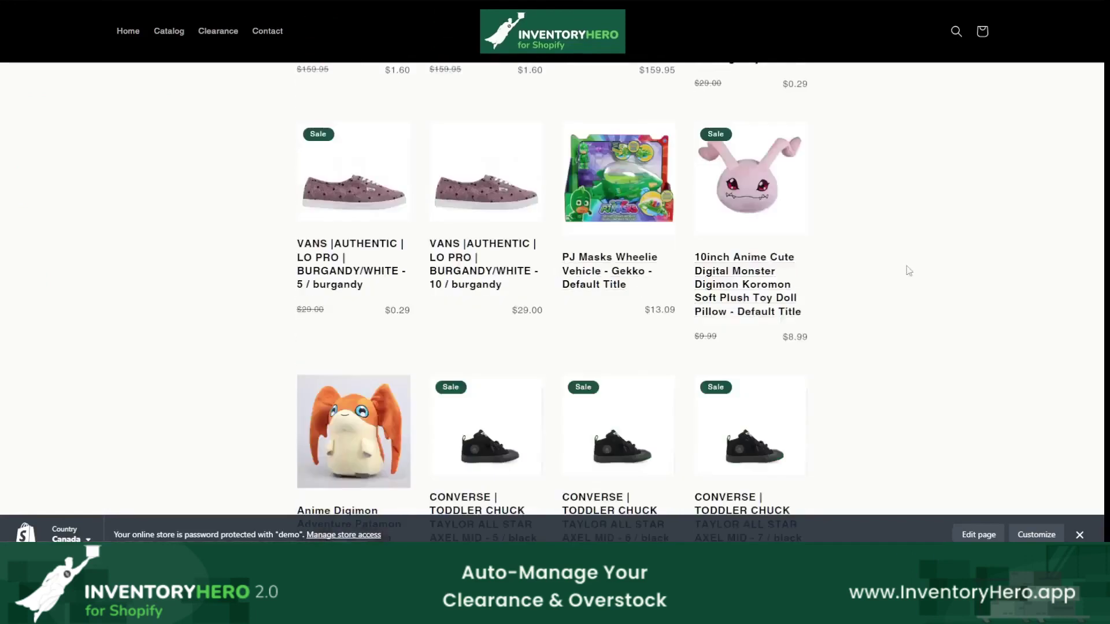
scroll(859, 309, "down", 1)
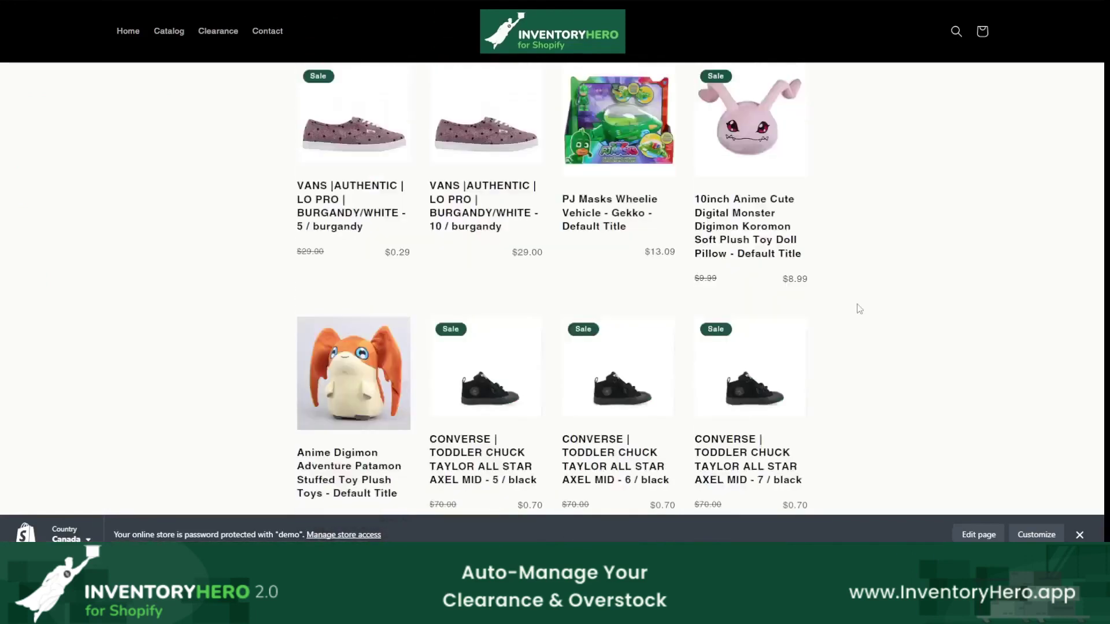
scroll(859, 308, "up", 1)
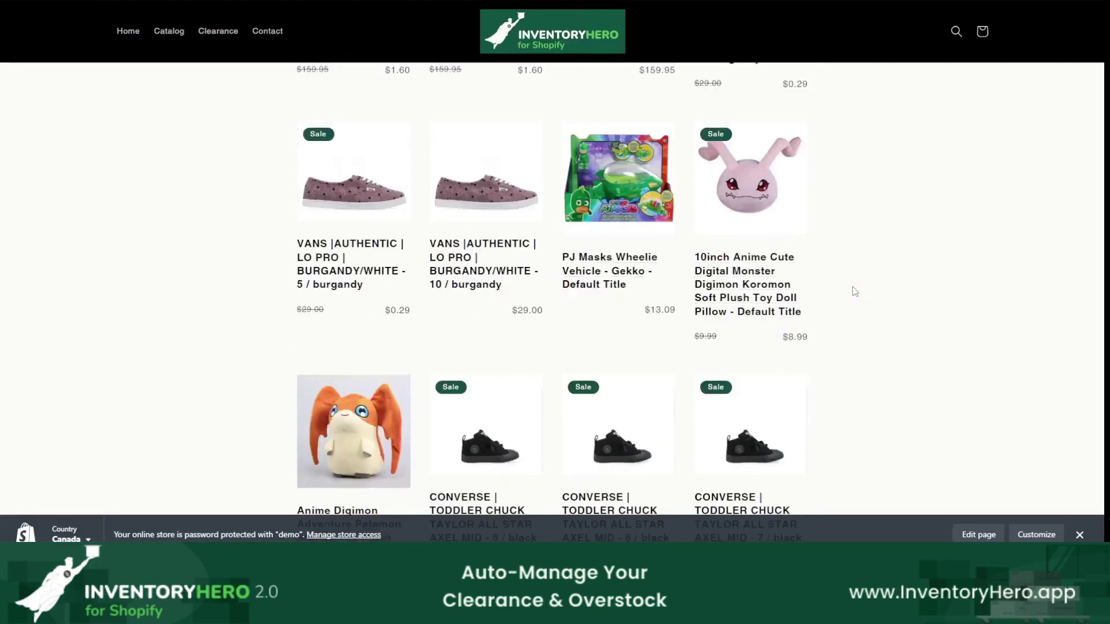
scroll(850, 292, "down", 3)
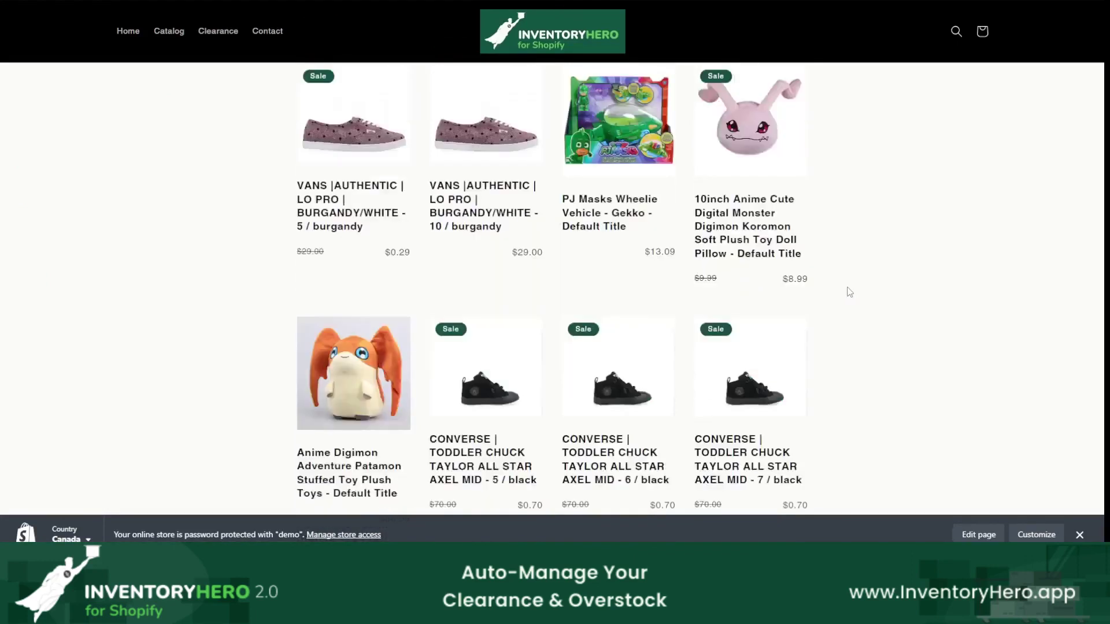
scroll(849, 291, "up", 2)
scroll(833, 341, "down", 2)
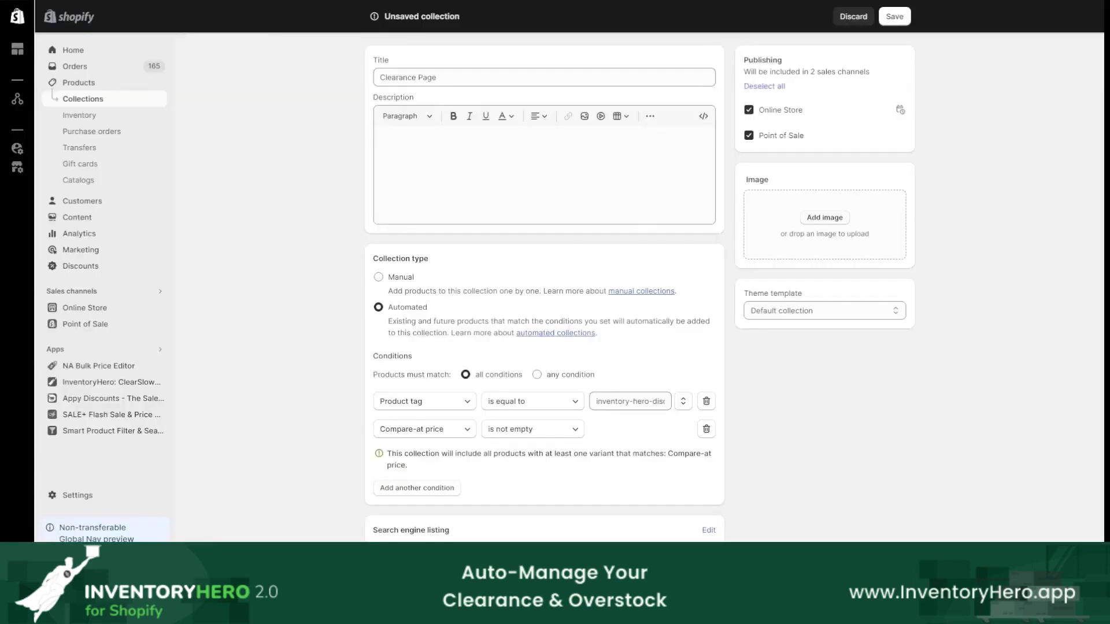
Leave the new collection without saving it, and search the collections for "inventory" to open the InventoryHero collection
left_click(81, 102)
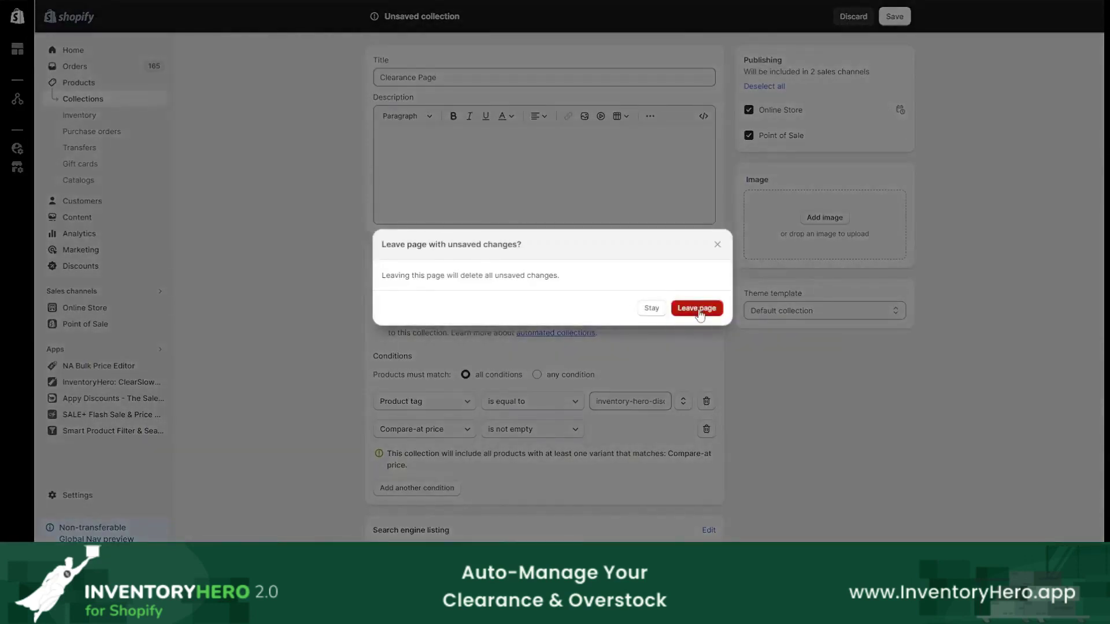
left_click(700, 307)
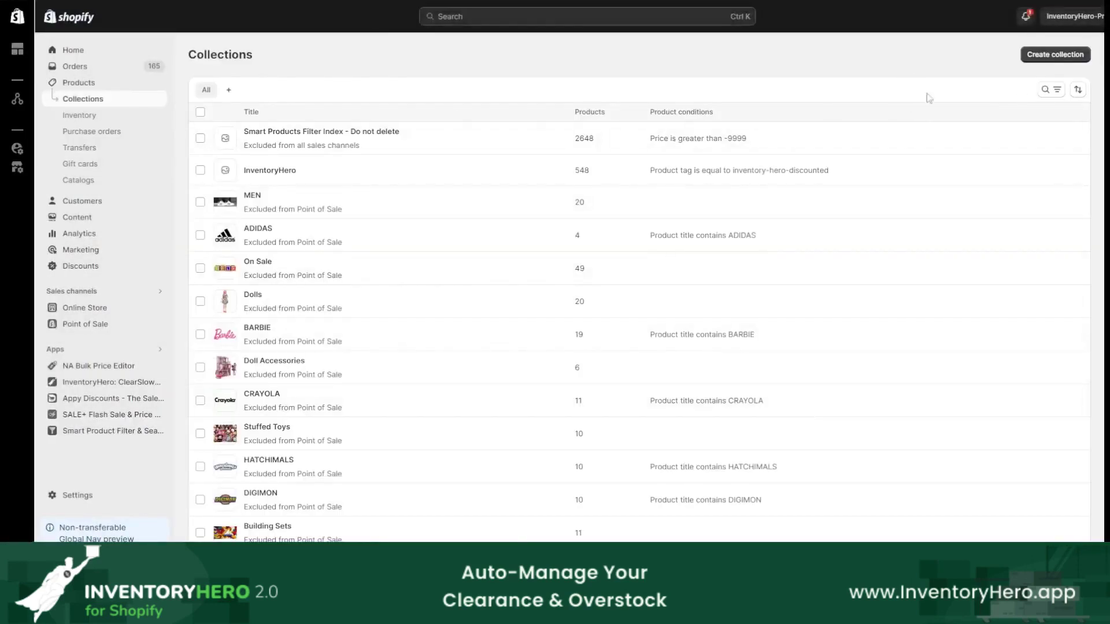
left_click(1049, 90)
type("inven")
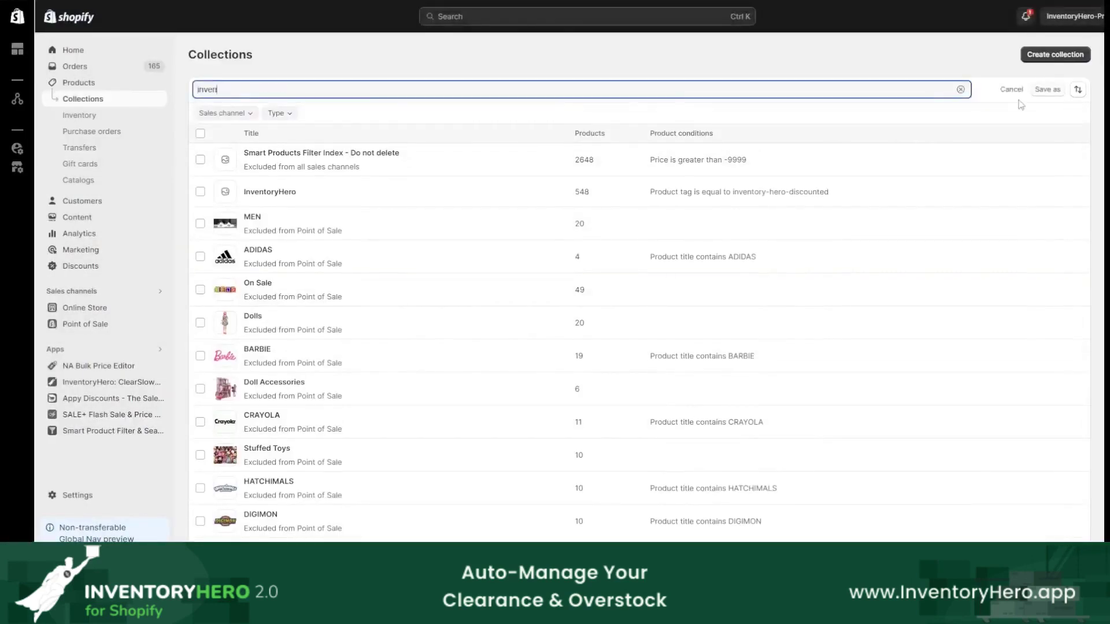
type("tory")
left_click(316, 168)
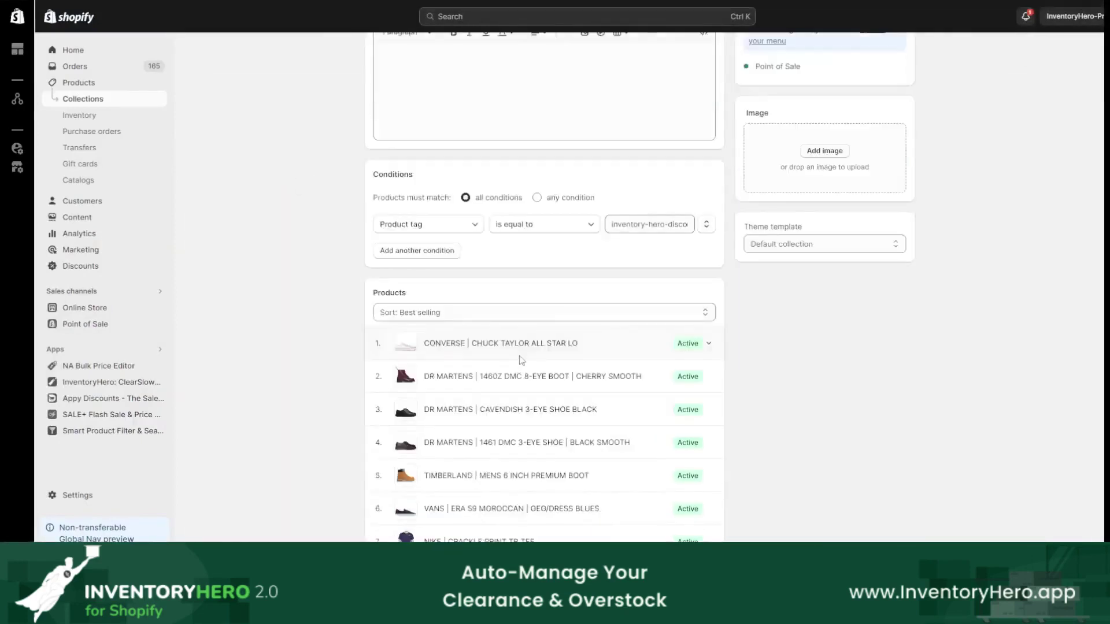
Add the condition "Compare-at price is not empty" to the InventoryHero collection and save it
left_click(416, 366)
left_click(422, 368)
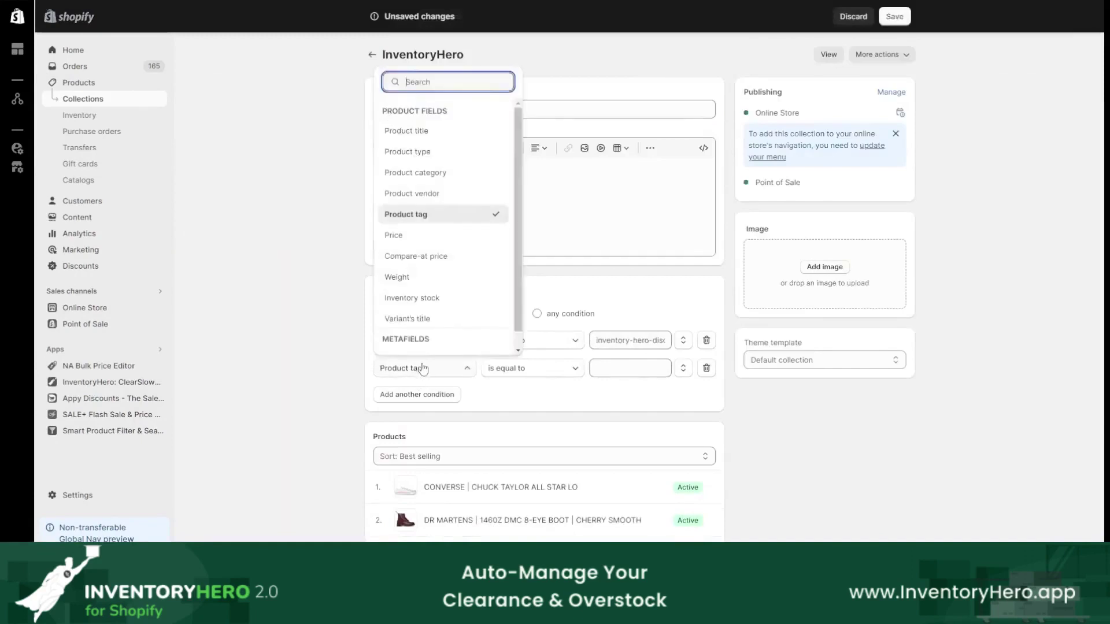
left_click(428, 256)
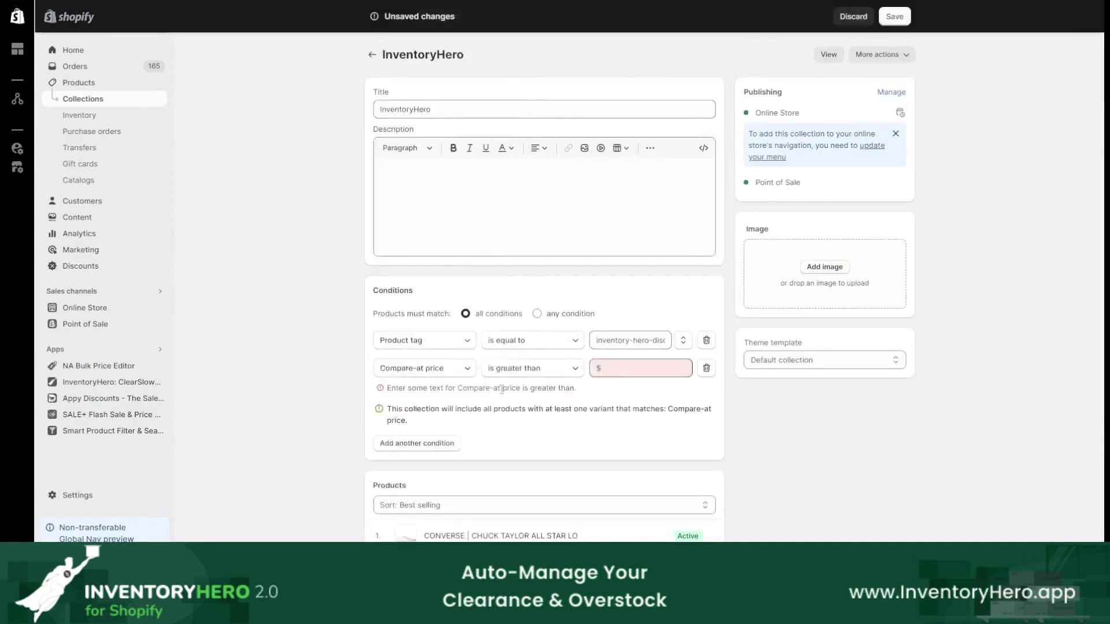
left_click(518, 373)
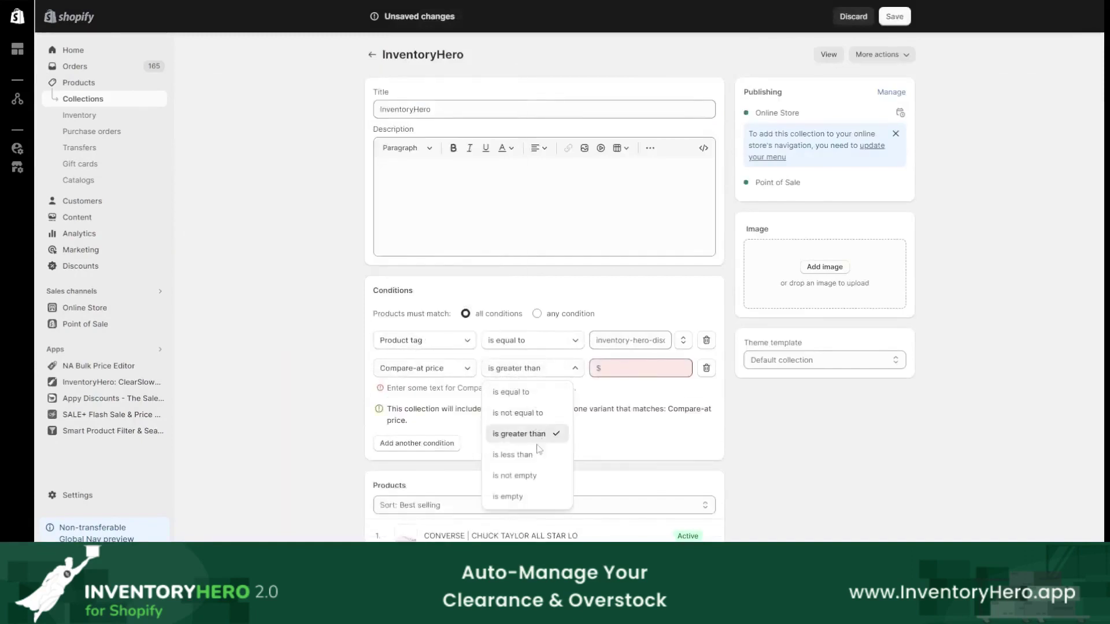
left_click(537, 475)
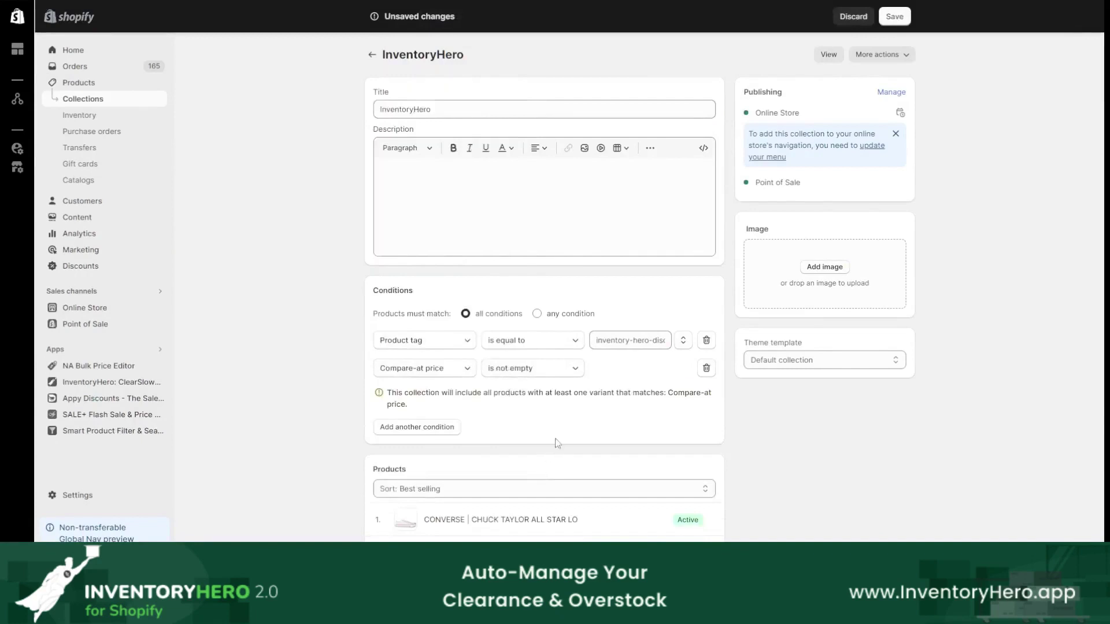
left_click(893, 21)
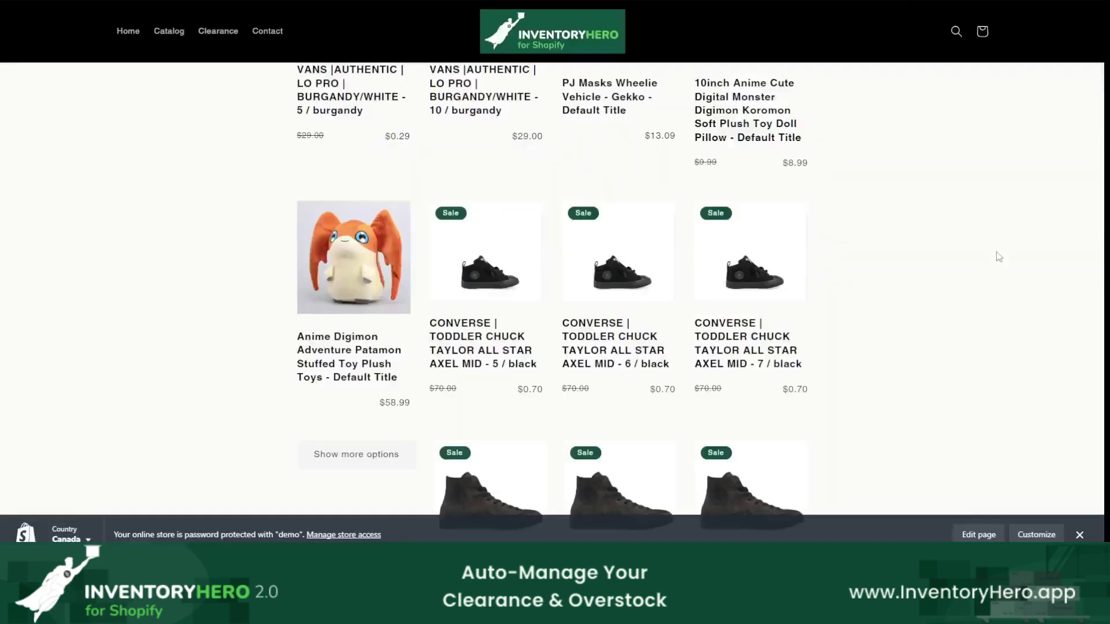
Check on the storefront clearance page whether the products without a compare-at price are still listed
scroll(833, 296, "down", 4)
scroll(801, 324, "up", 2)
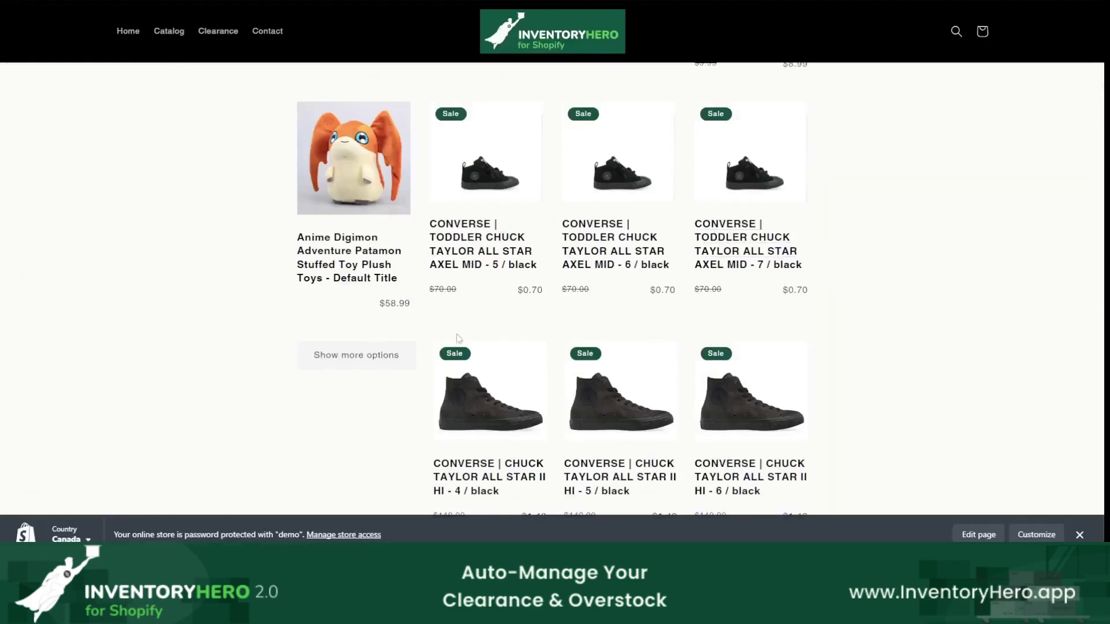
scroll(809, 323, "up", 3)
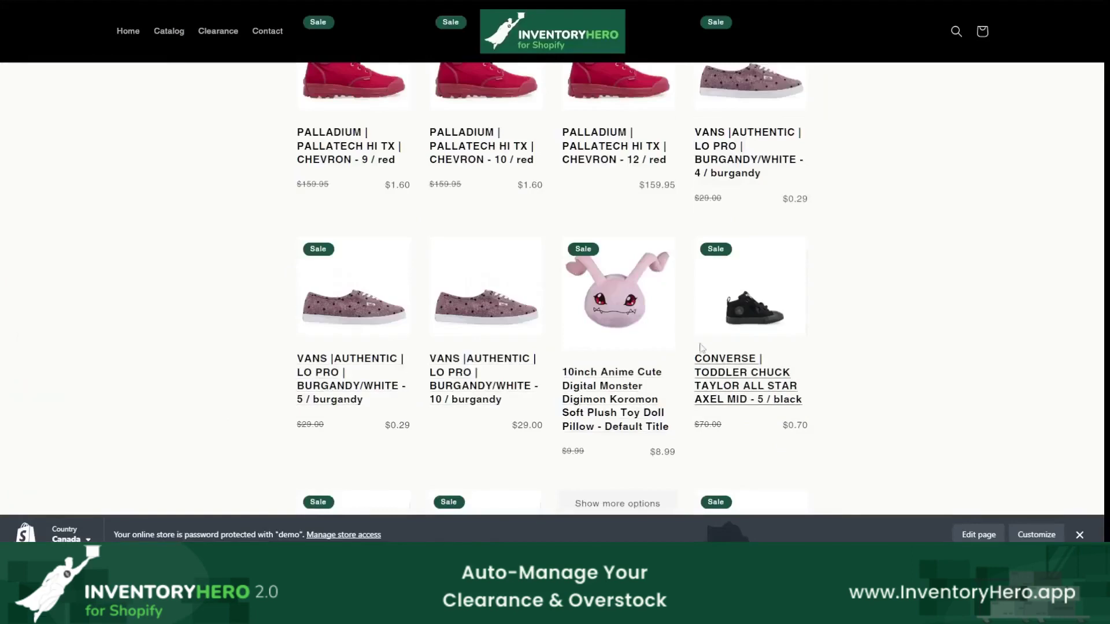
scroll(809, 335, "down", 5)
scroll(718, 314, "down", 10)
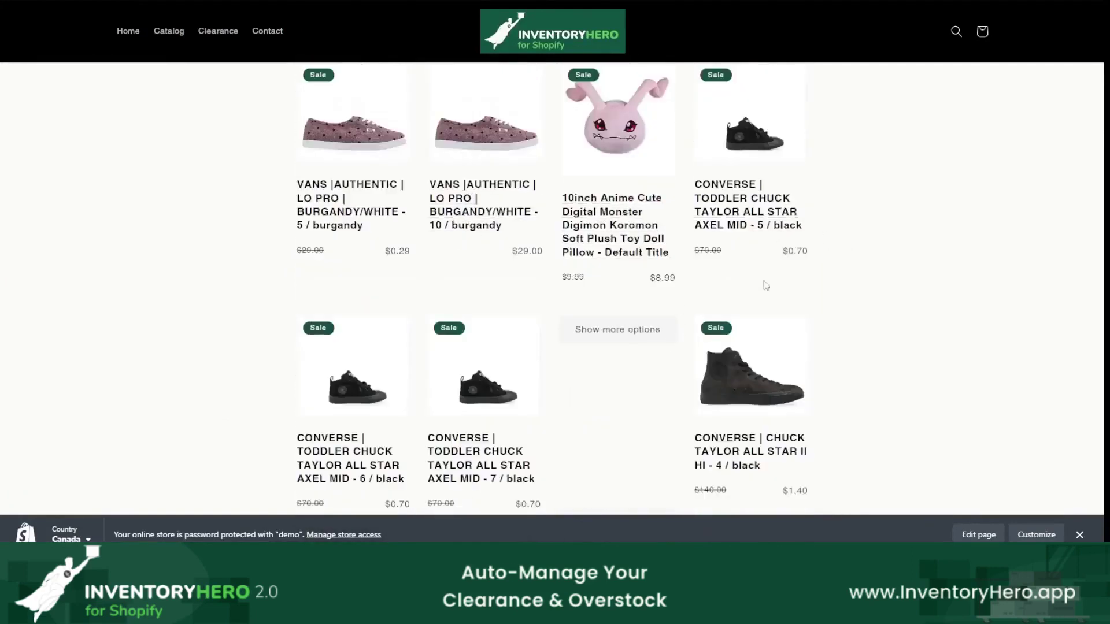
scroll(925, 304, "up", 1)
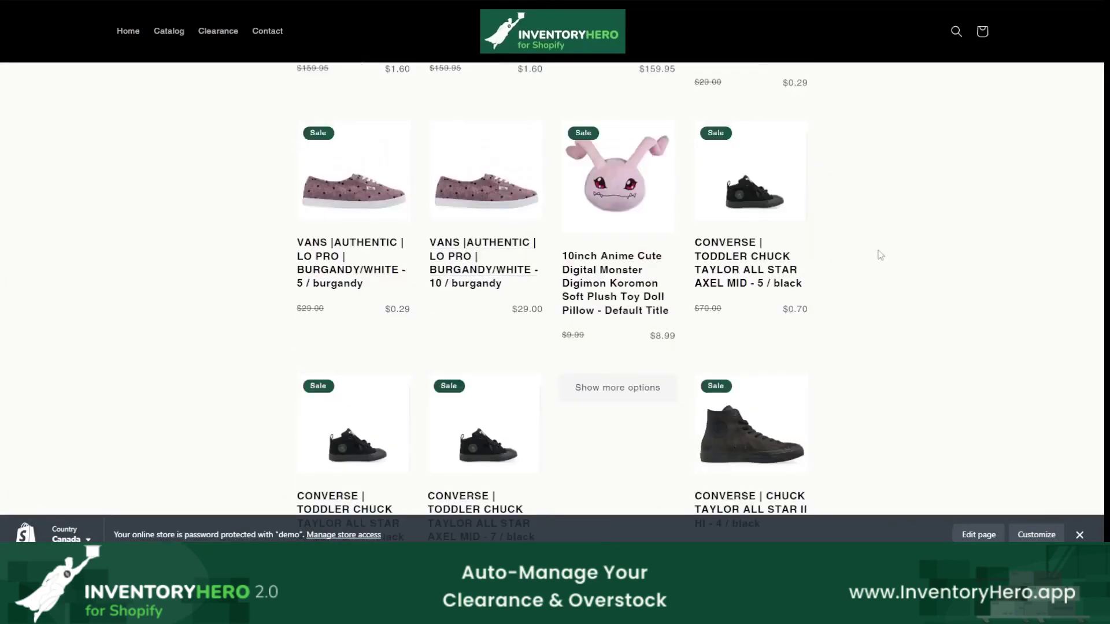
scroll(879, 257, "down", 5)
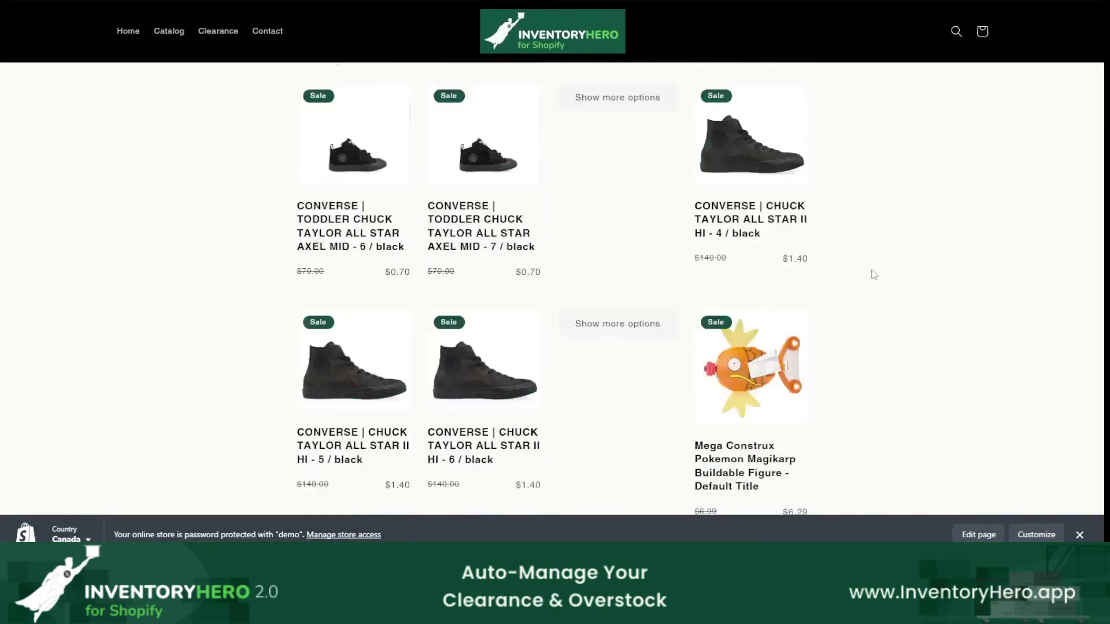
scroll(867, 278, "down", 7)
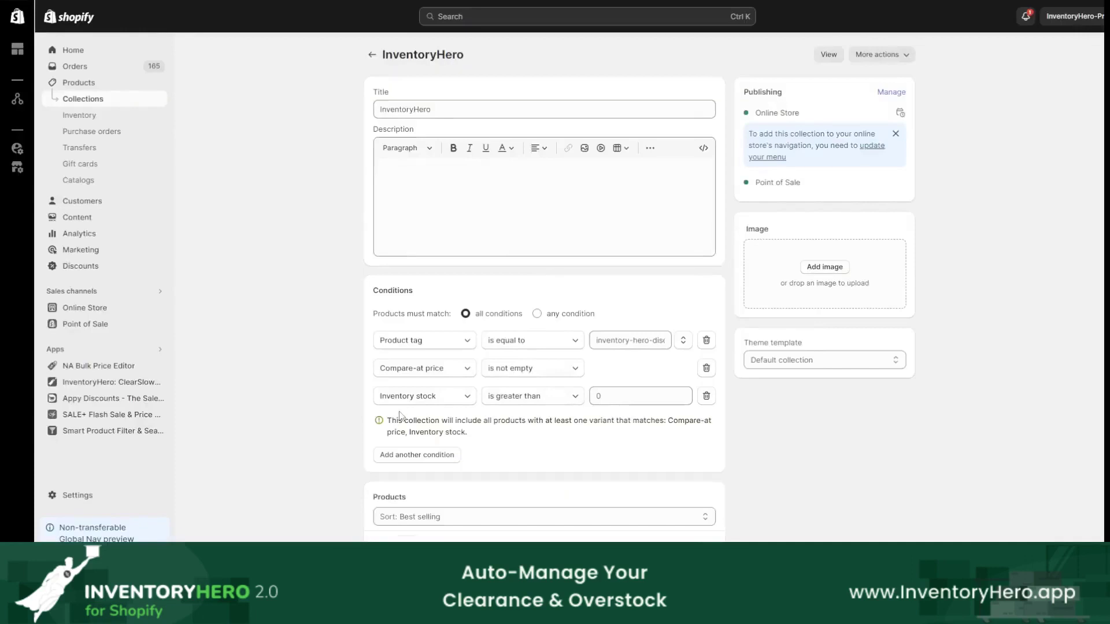
Review the "Inventory stock is greater than 0" condition and the product list of the InventoryHero collection
mouse_move(427, 390)
left_mouse_down()
mouse_move(448, 384)
mouse_move(410, 380)
left_mouse_up()
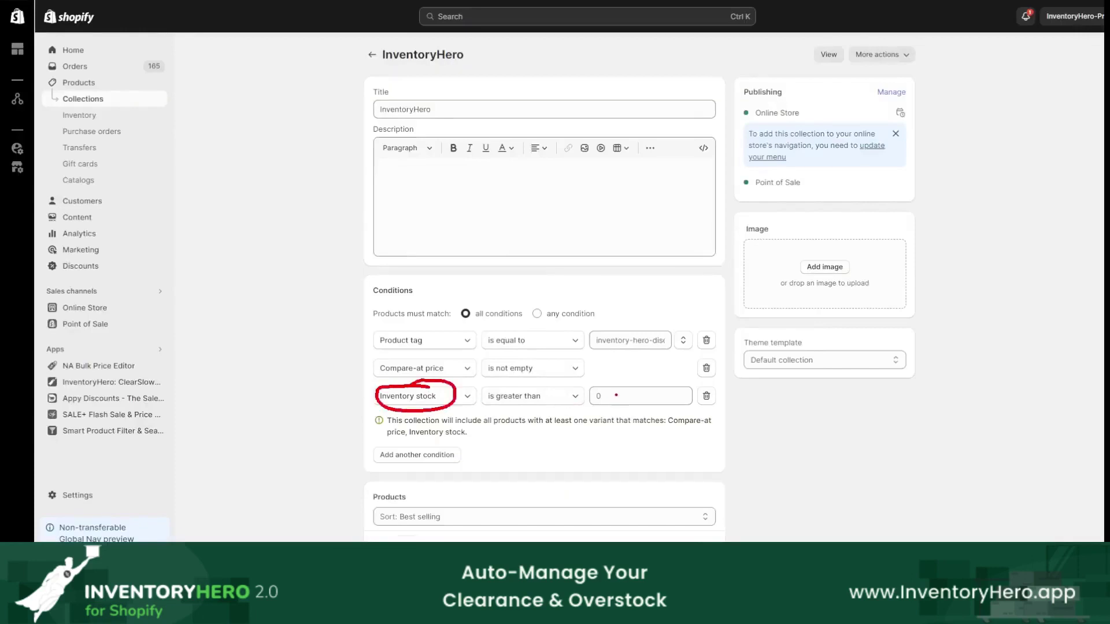
left_click_drag(614, 396, 601, 414)
key("Escape")
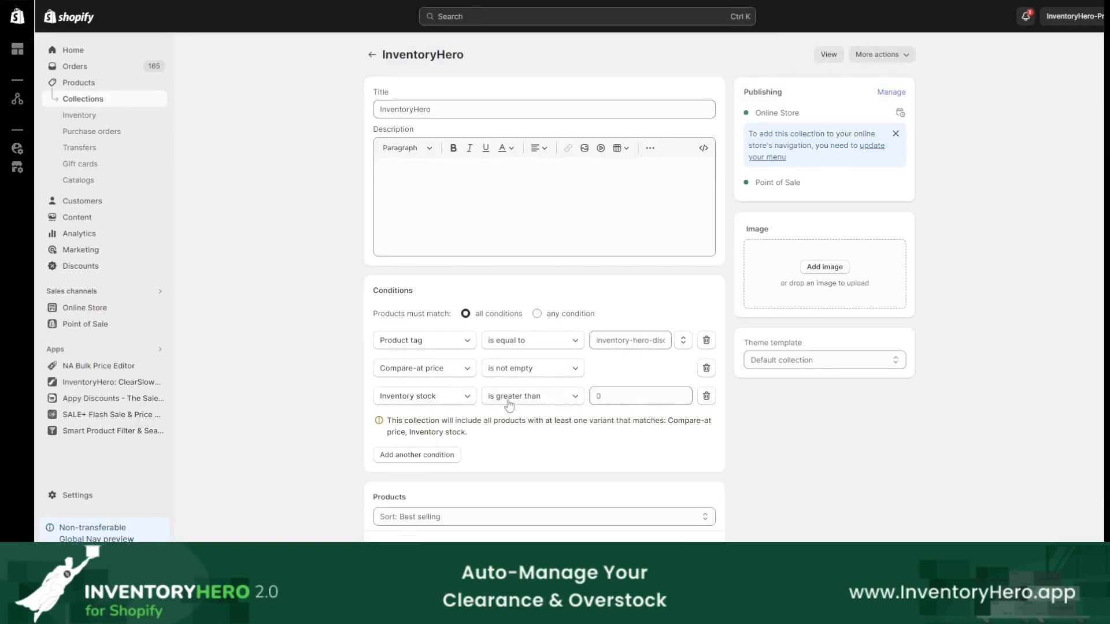
scroll(674, 415, "down", 2)
scroll(755, 416, "down", 3)
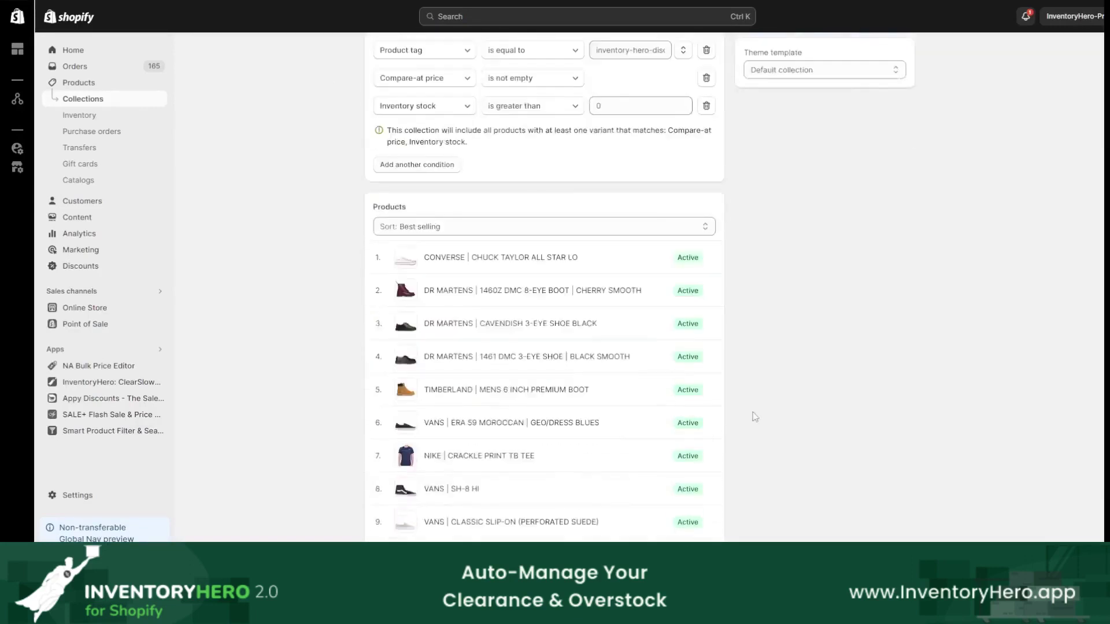
scroll(751, 413, "up", 5)
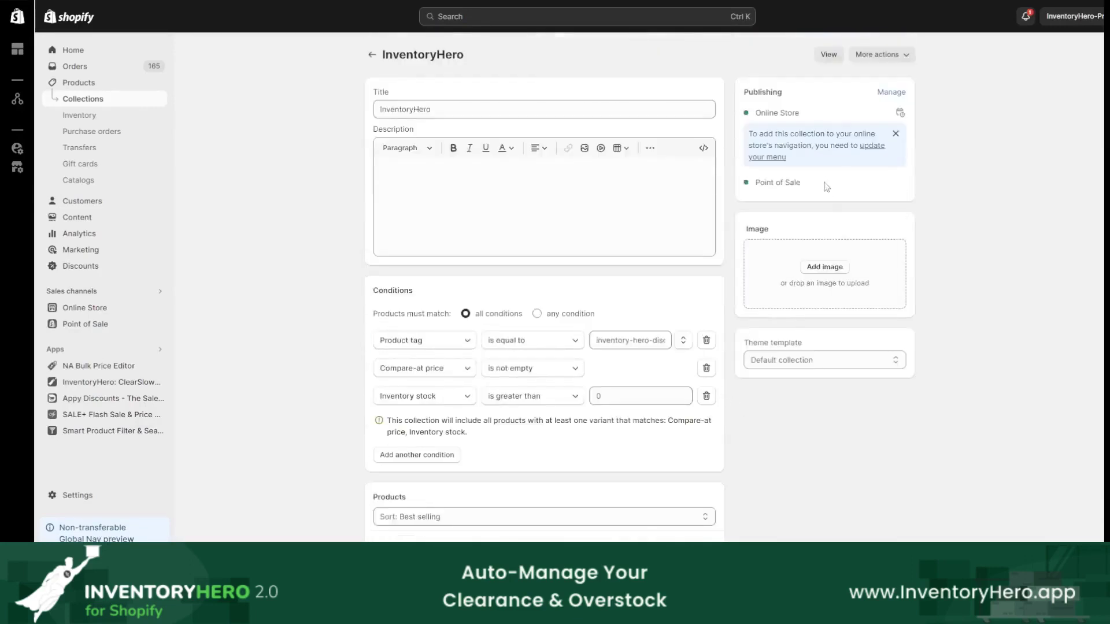
In the Notepad notes, correct the last heading to "Step 5." and add the line "- Add the new Clearance Page to your Navigation Menu"
mouse_move(728, 610)
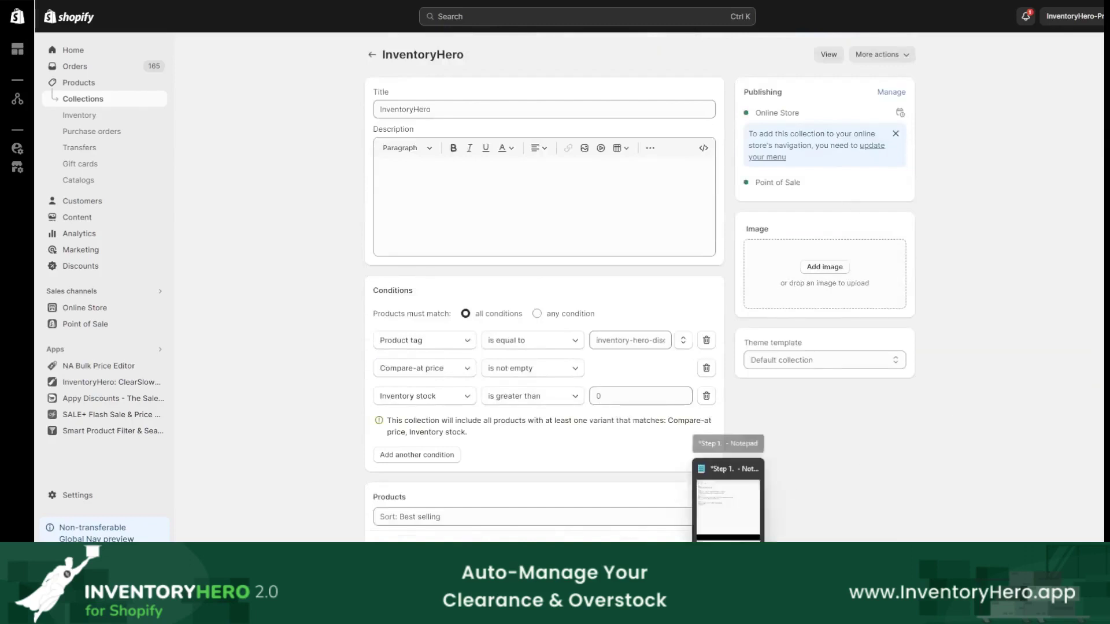
left_click(728, 506)
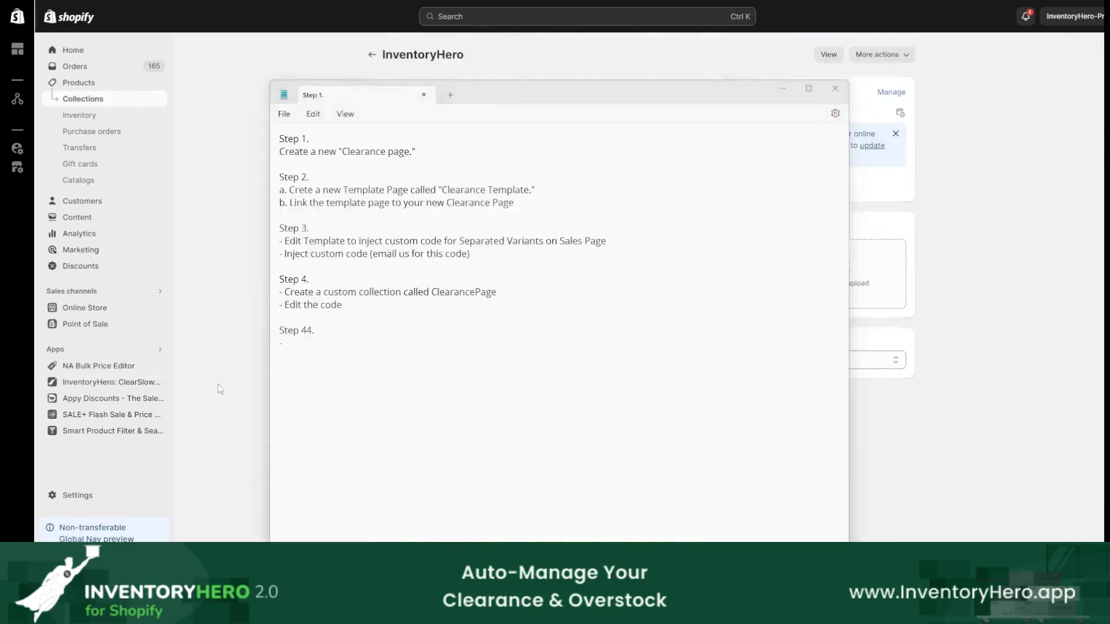
key("BackSpace")
type("5/")
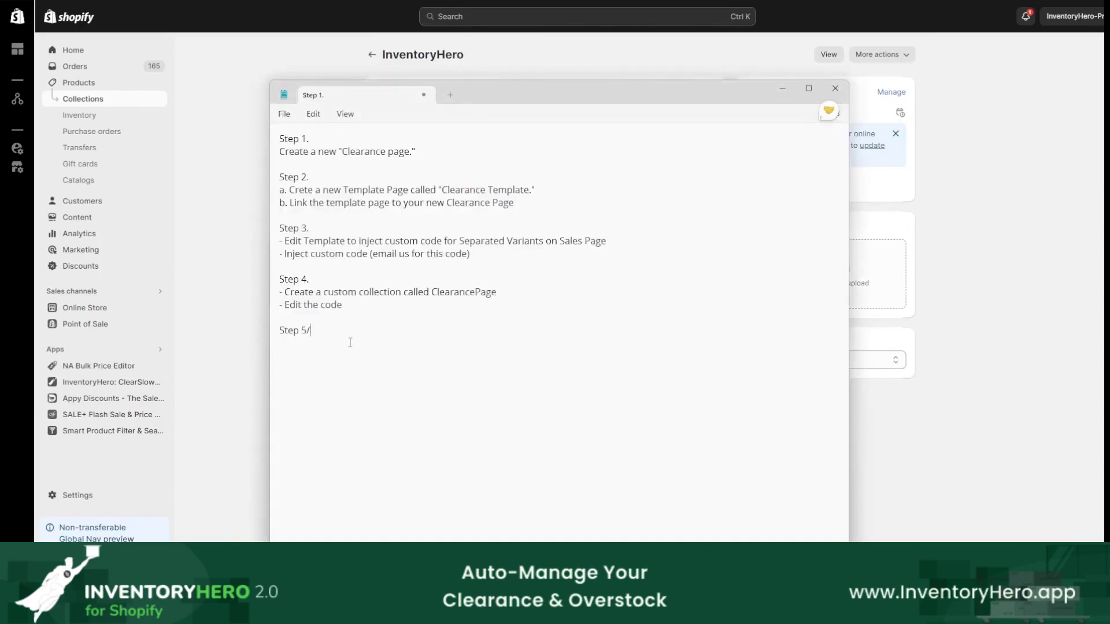
key("BackSpace")
key("BackSpace")
type("- Add the new Clearance Page t")
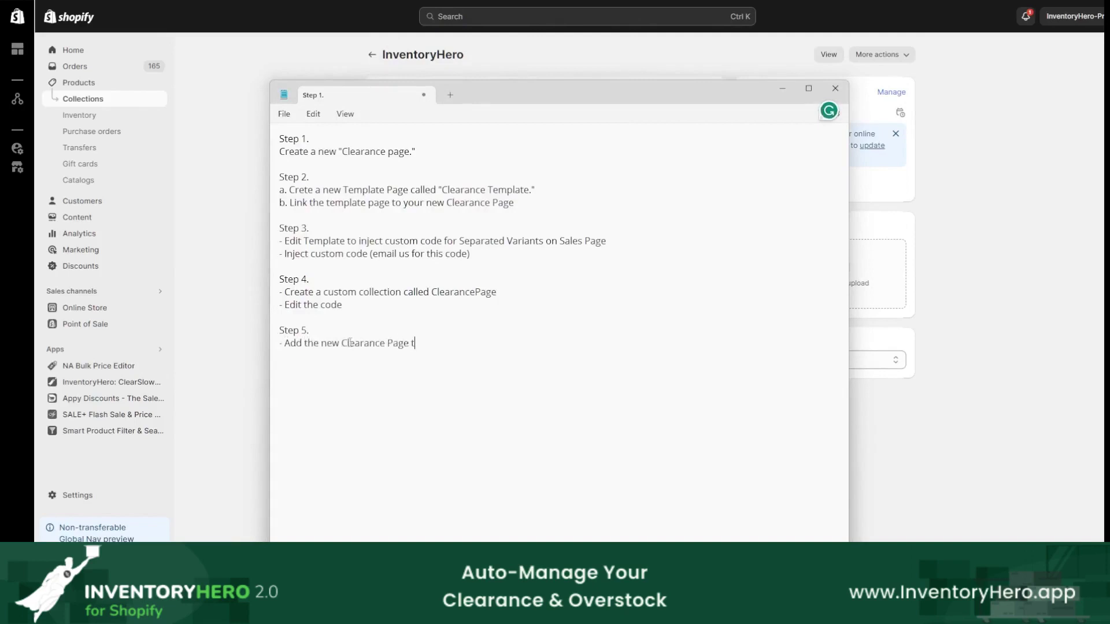
type("o your Navigation Menu")
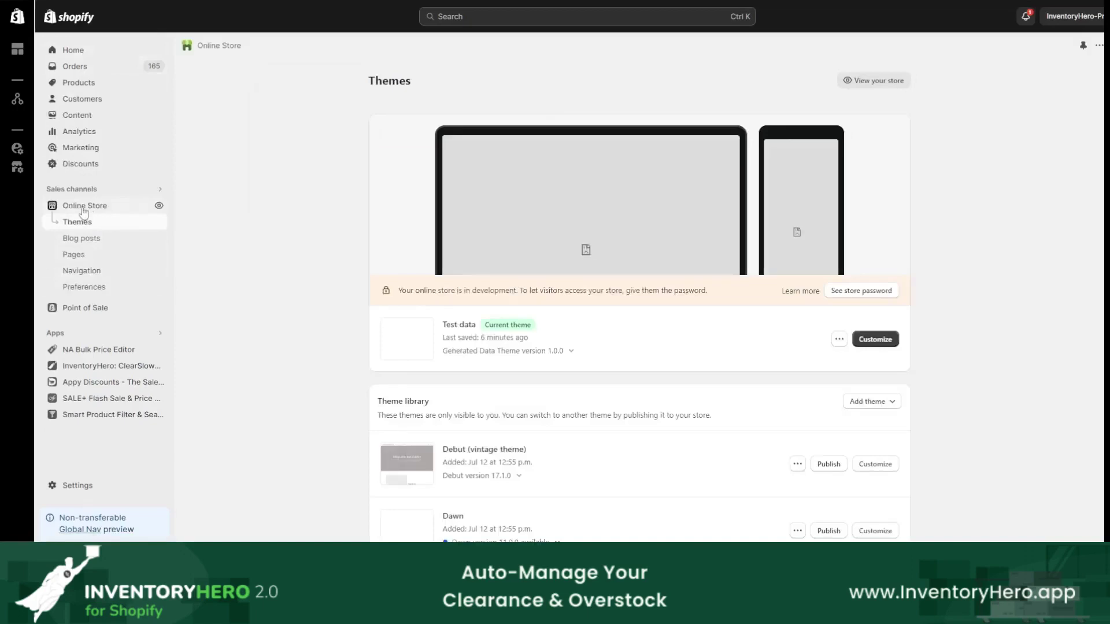
In the Shopify admin, open the online store's Main menu and remove its Clearance item
left_click(85, 272)
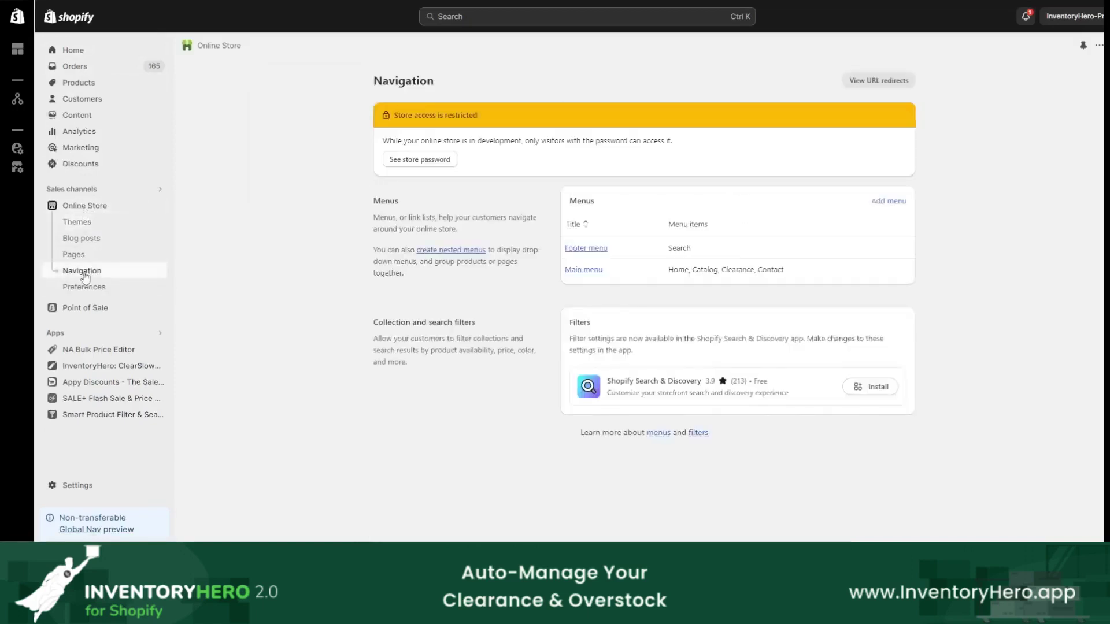
left_click(583, 270)
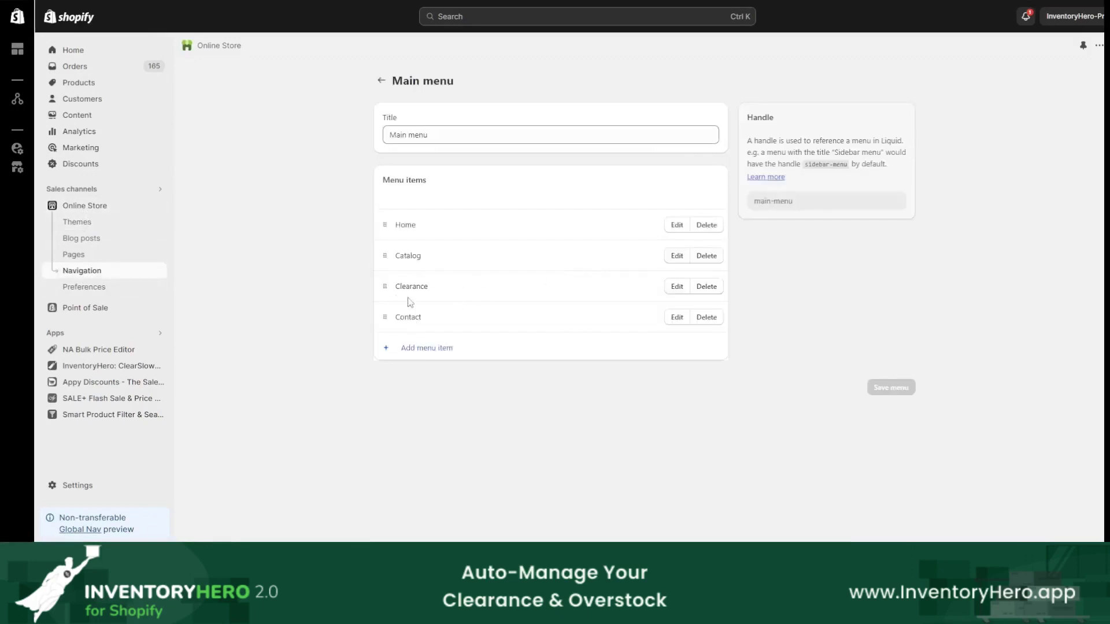
left_click(706, 286)
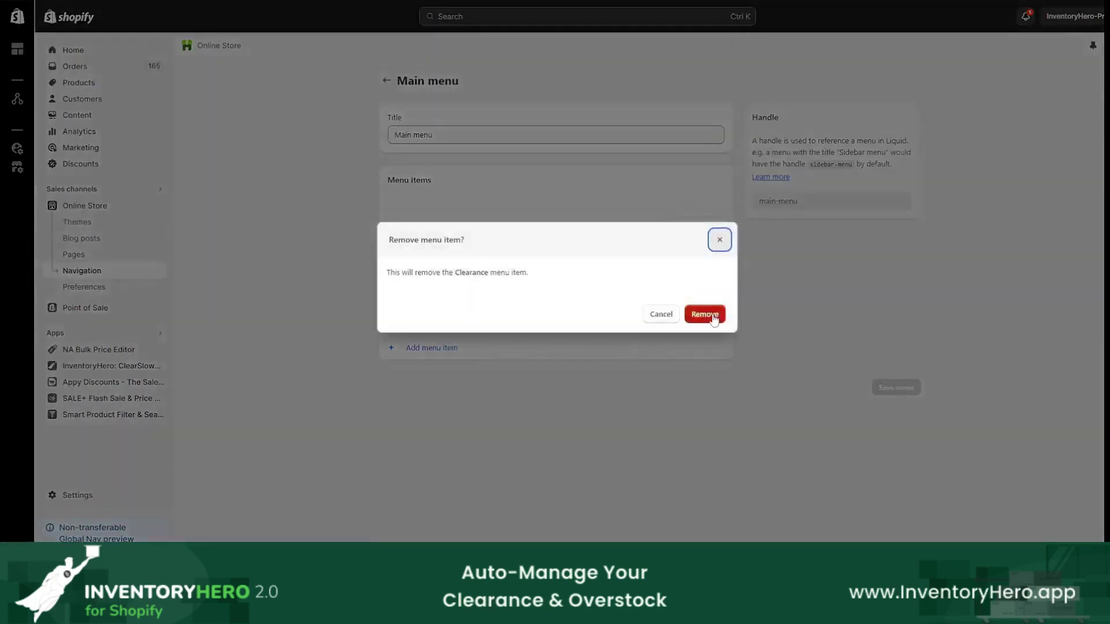
left_click(710, 315)
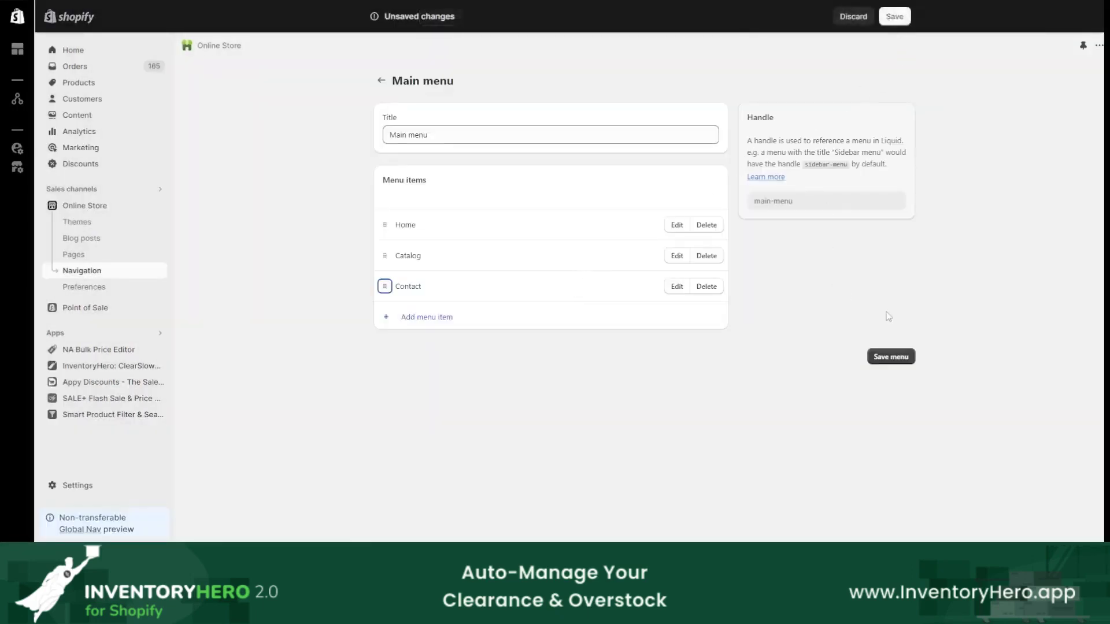
left_click(426, 320)
type("C")
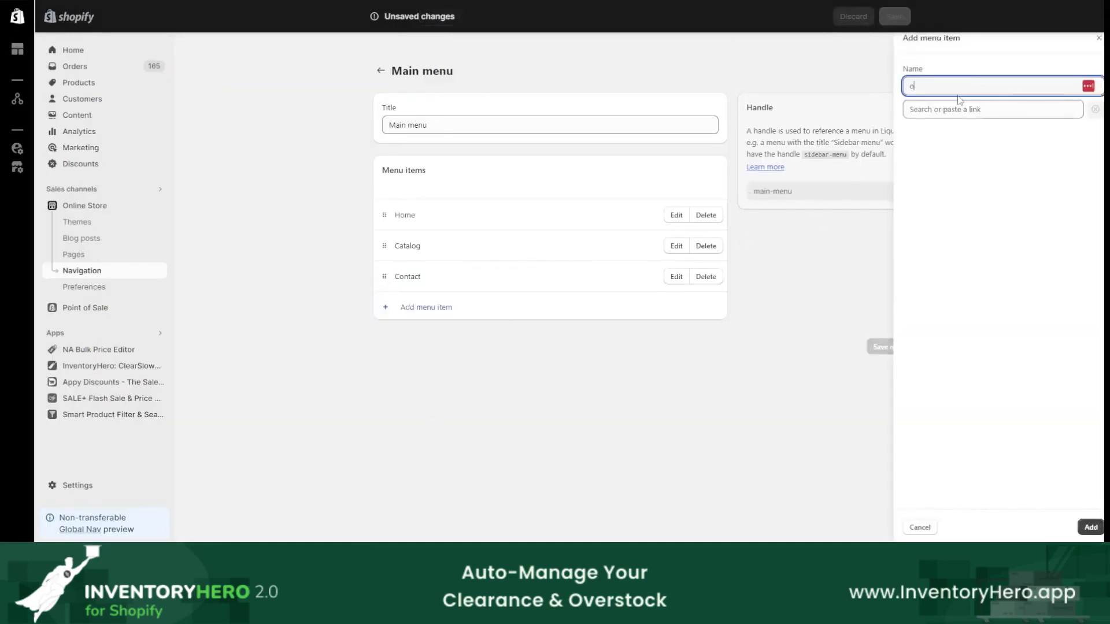
type("n sale")
key("ctrl+a")
type("Clea")
left_click(1012, 108)
type("https://inventoryhero-prod.myshopify.com/pages/sales-page")
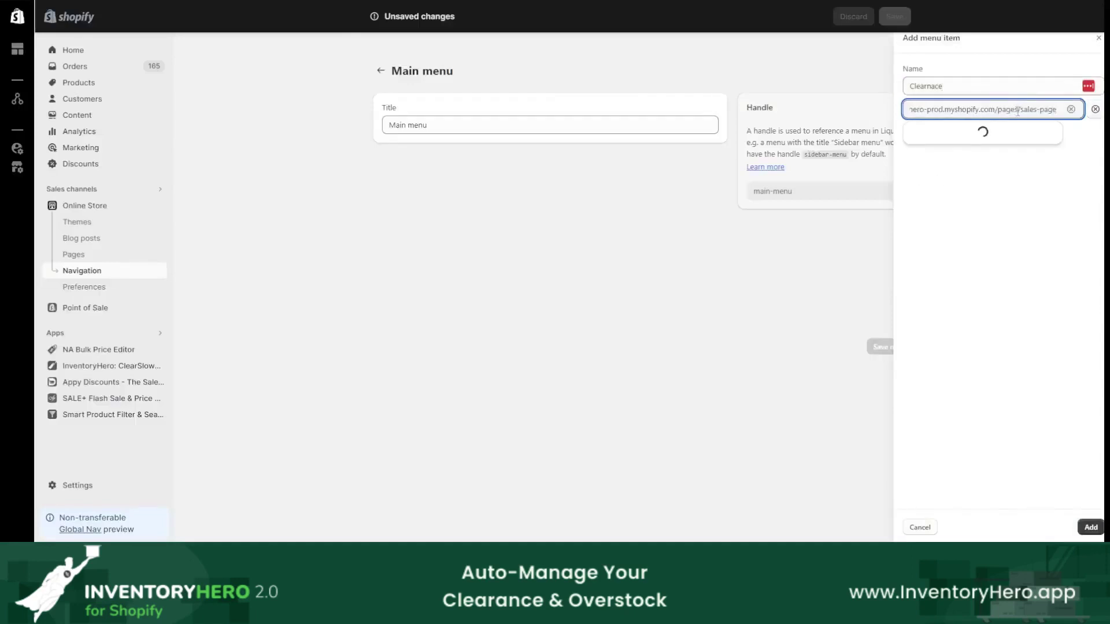
left_click(938, 134)
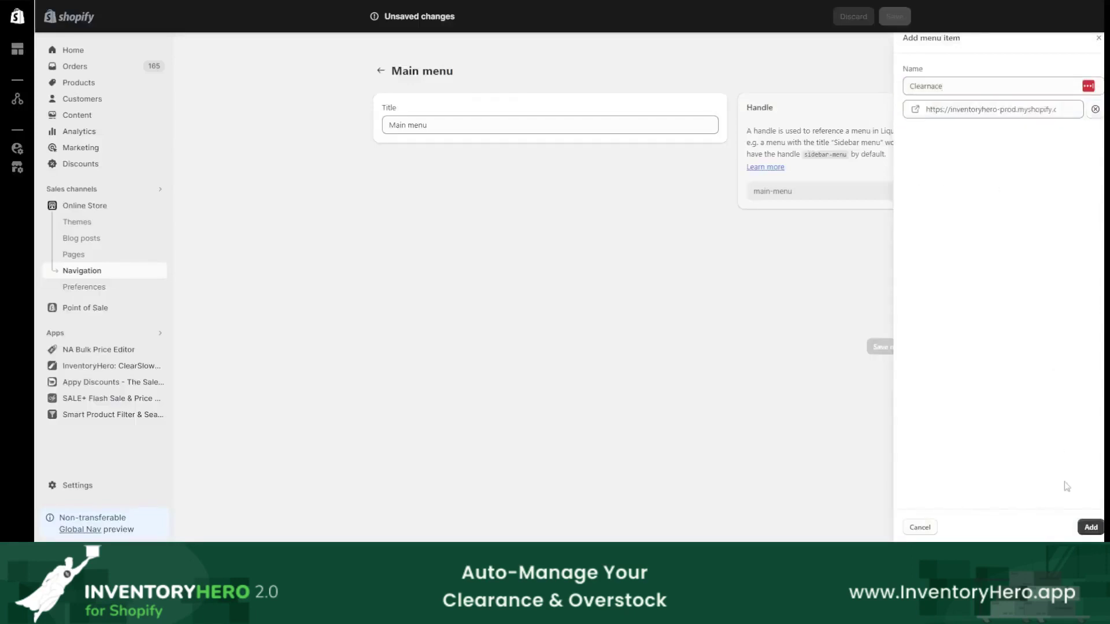
left_click(1090, 528)
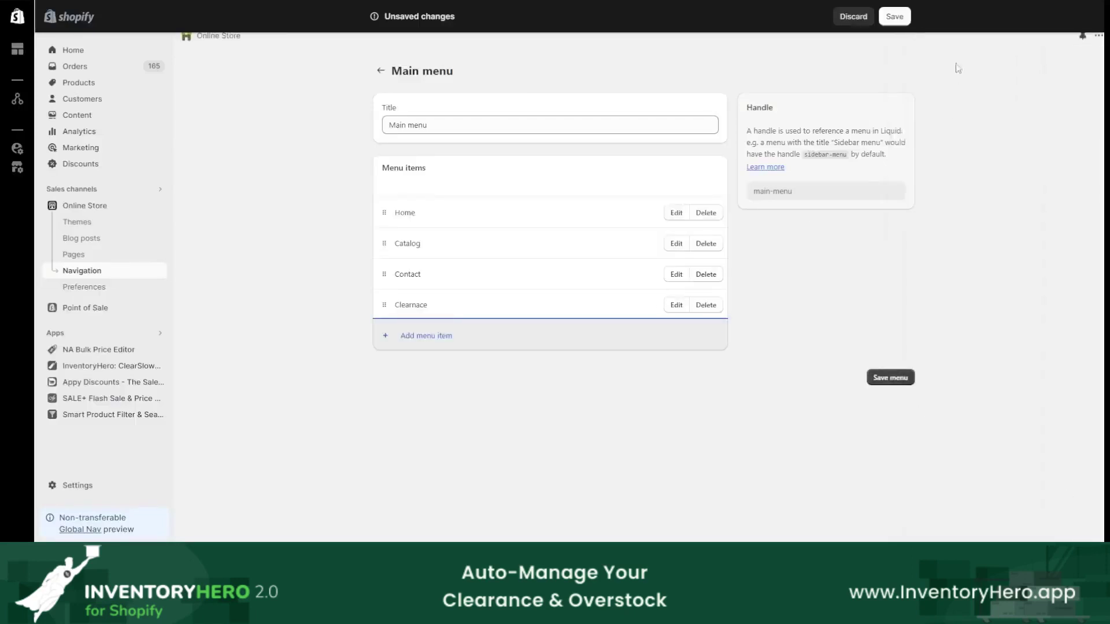
left_click(897, 17)
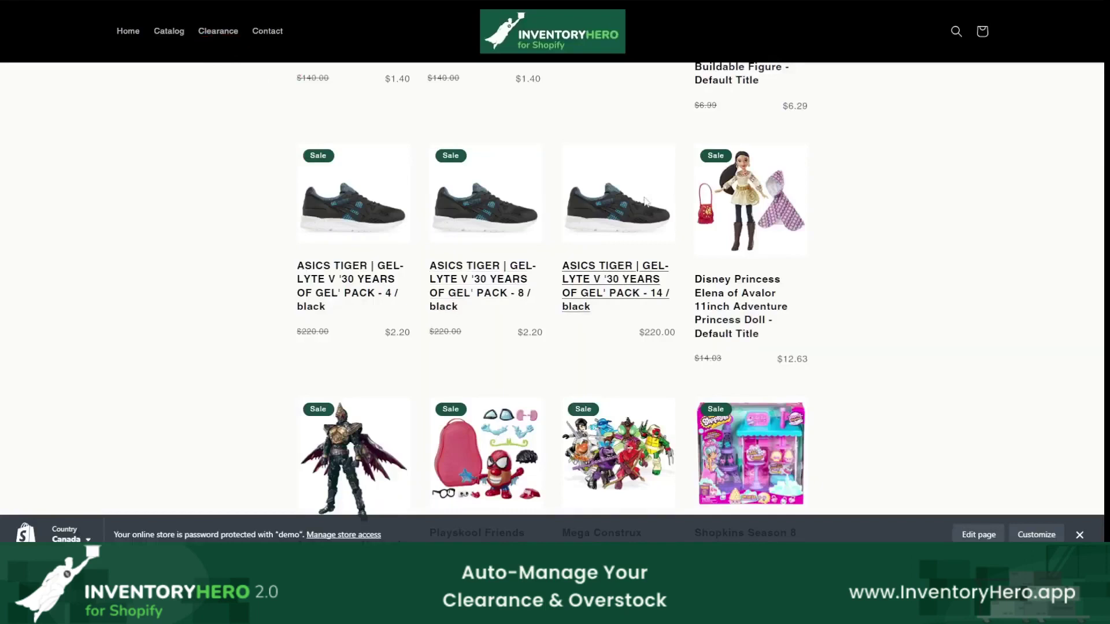
Review the five documented steps in the Notepad notes, from creating the clearance page to the navigation menu, and return to the storefront
key("alt+Tab")
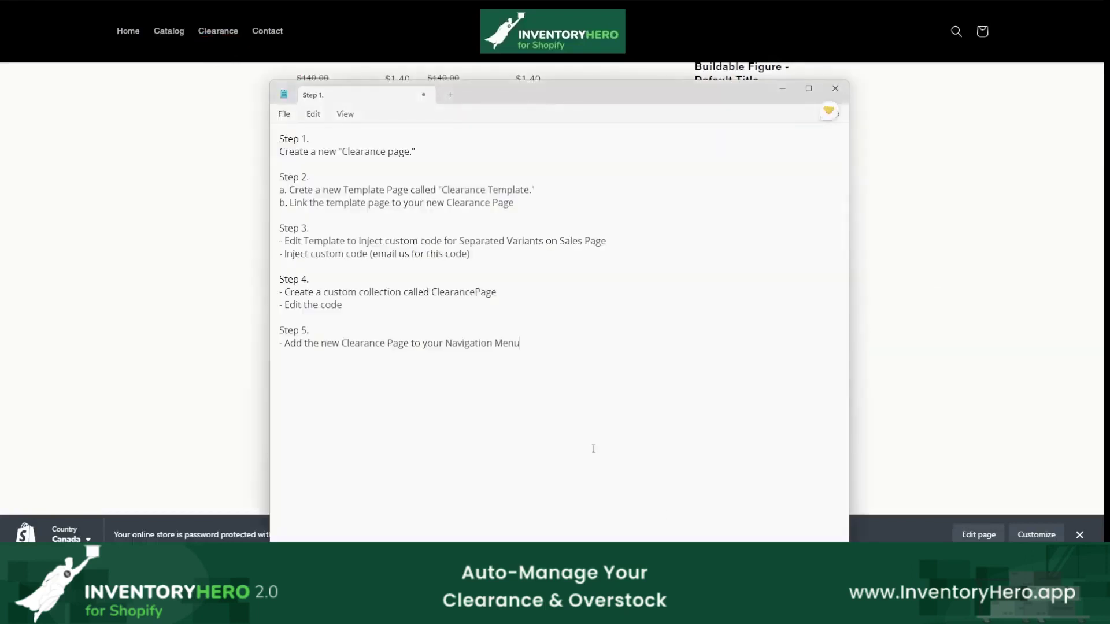
left_click_drag(288, 152, 416, 152)
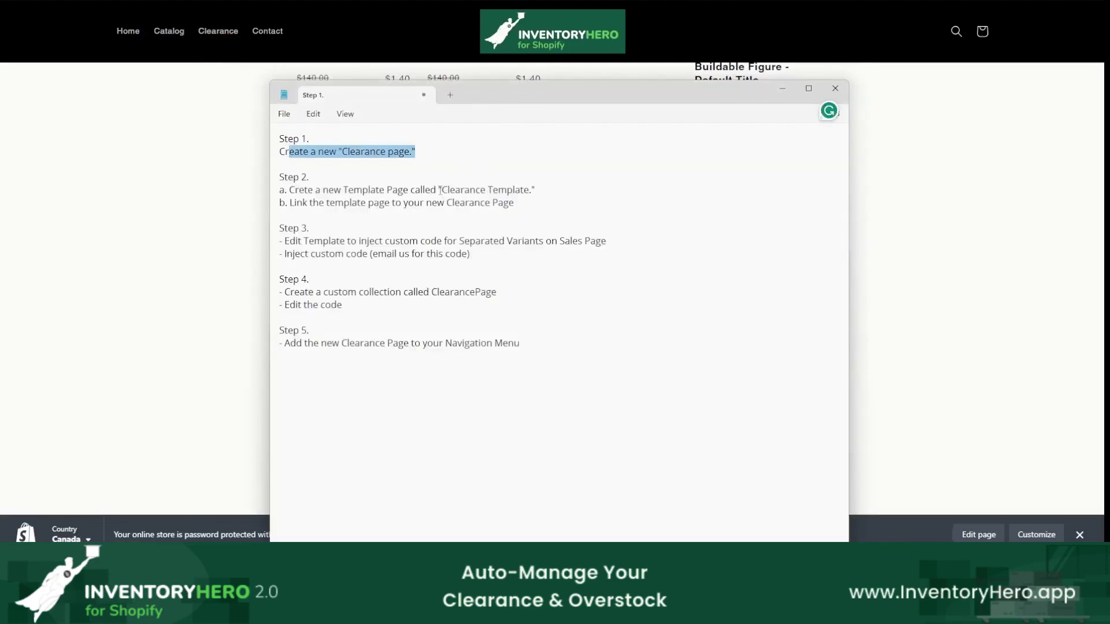
left_click_drag(439, 190, 553, 192)
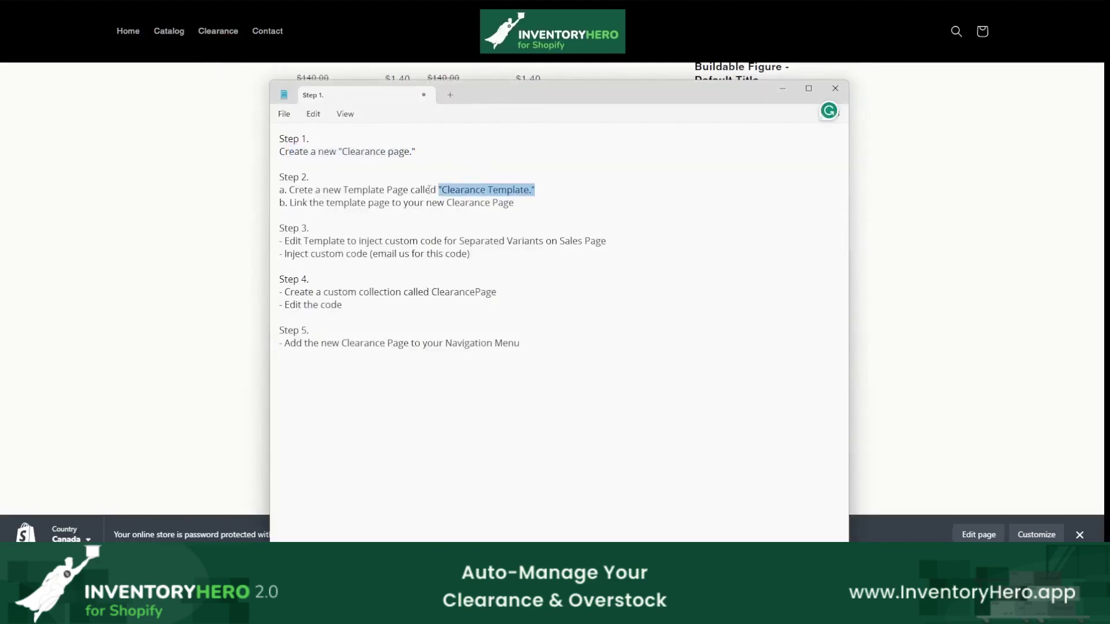
left_click_drag(304, 241, 638, 243)
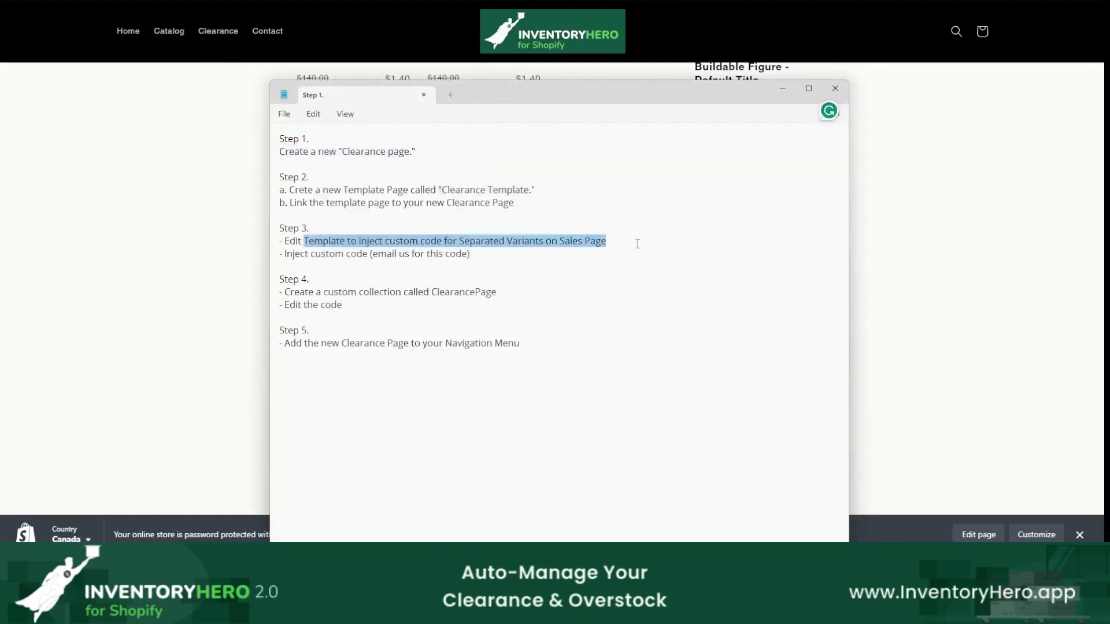
left_click(533, 306)
left_click_drag(432, 301, 504, 298)
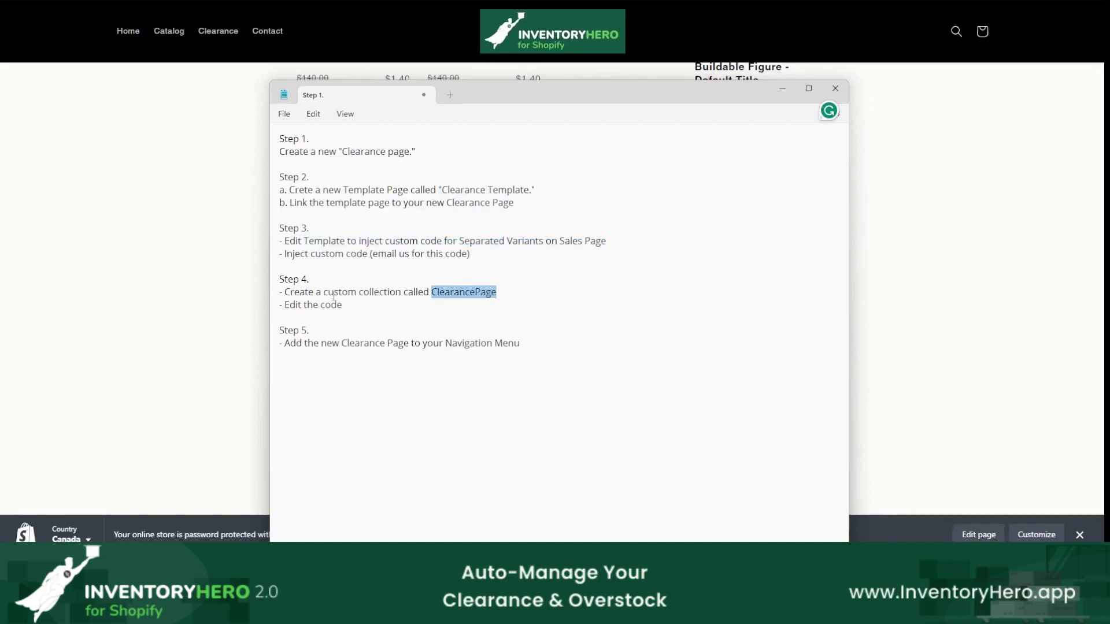
left_click_drag(317, 296, 397, 295)
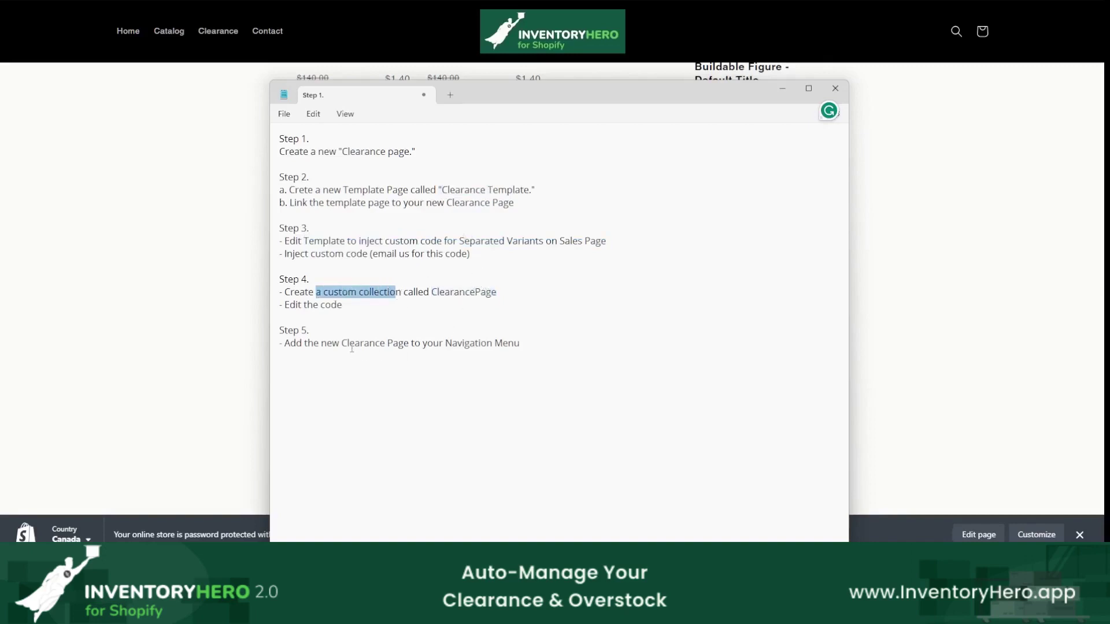
left_click_drag(445, 343, 542, 341)
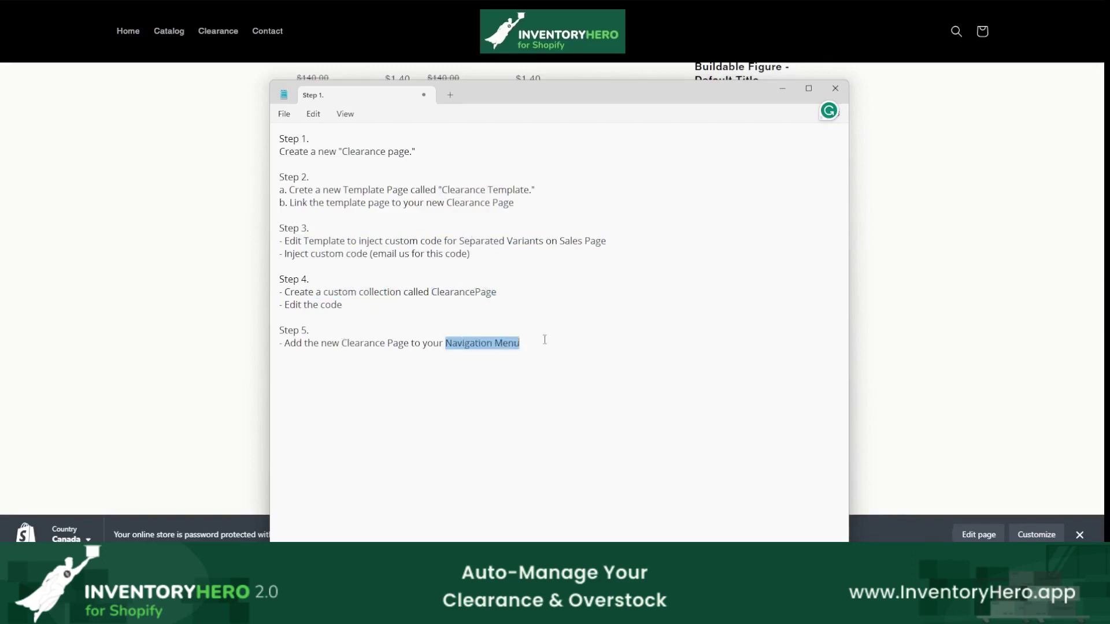
left_click(577, 370)
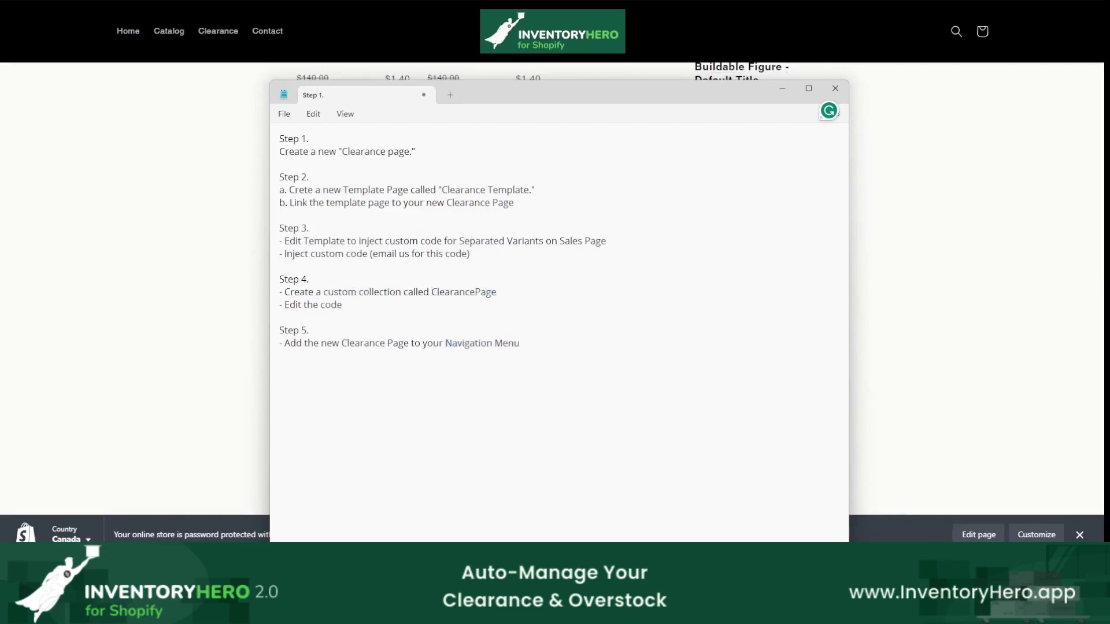
left_click(904, 253)
scroll(900, 317, "up", 15)
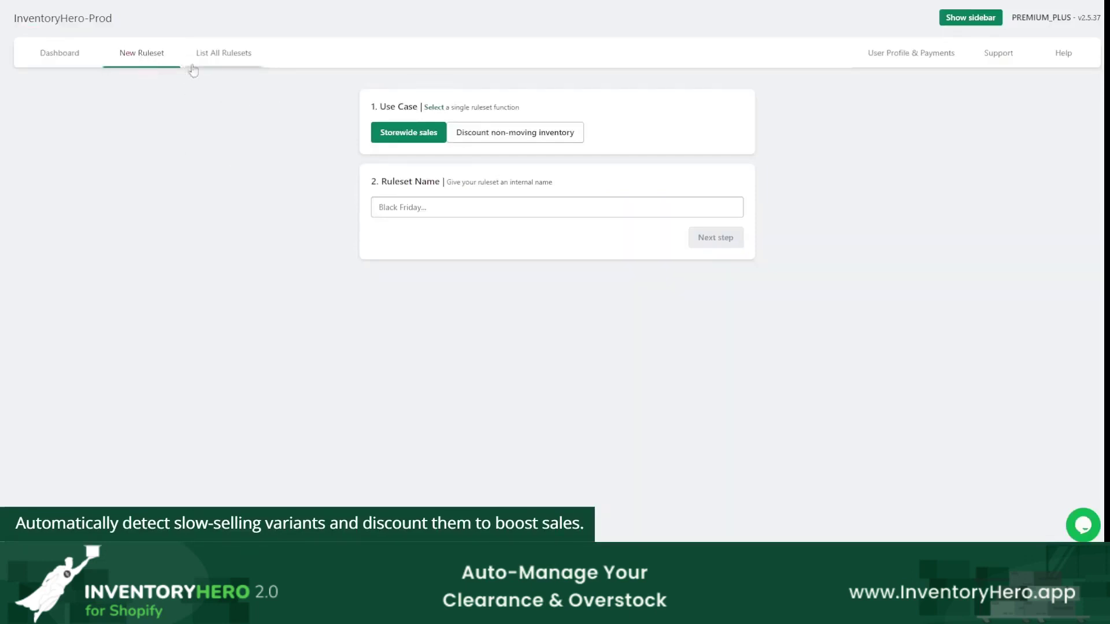
Start a ruleset for the use case "Discount non-moving inventory", name it "Shoes" and continue to the product selection
left_click(507, 136)
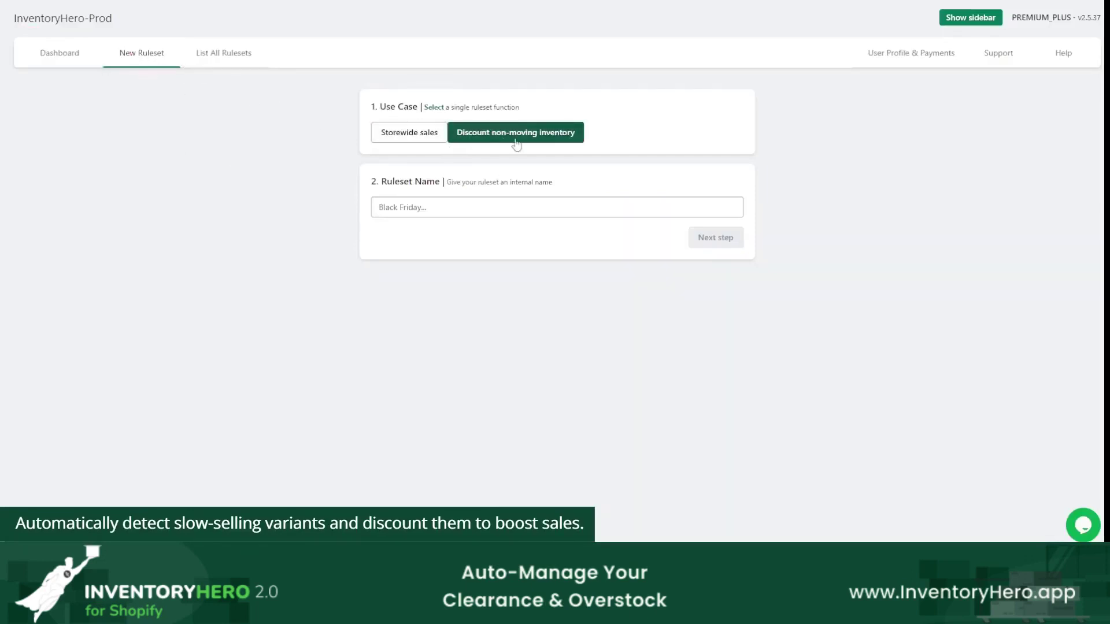
left_click(470, 207)
type("Shoes")
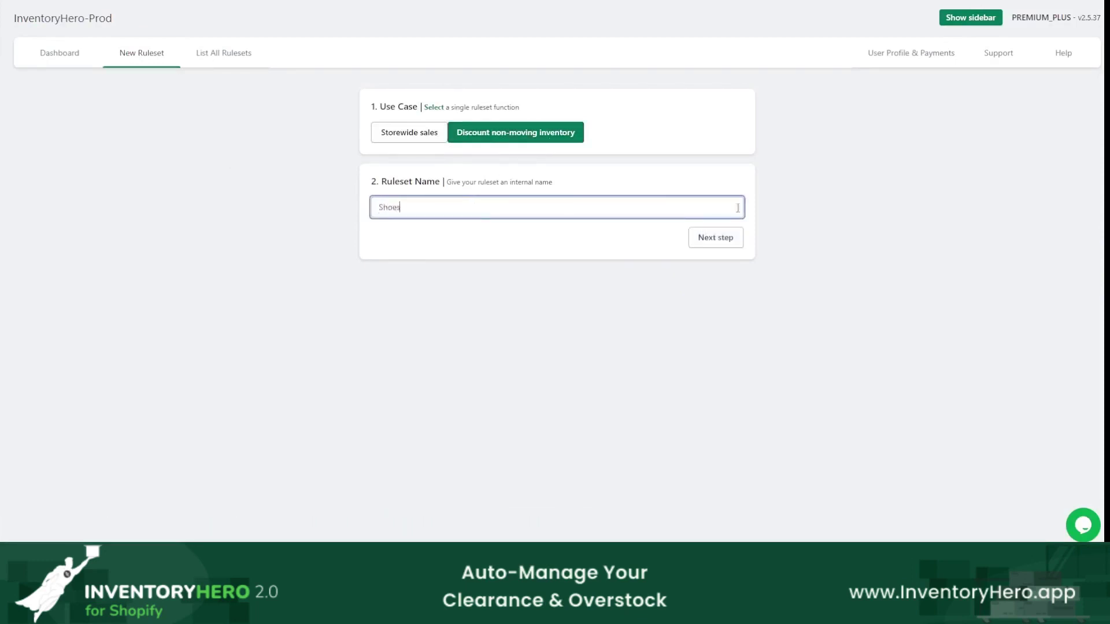
left_click(721, 239)
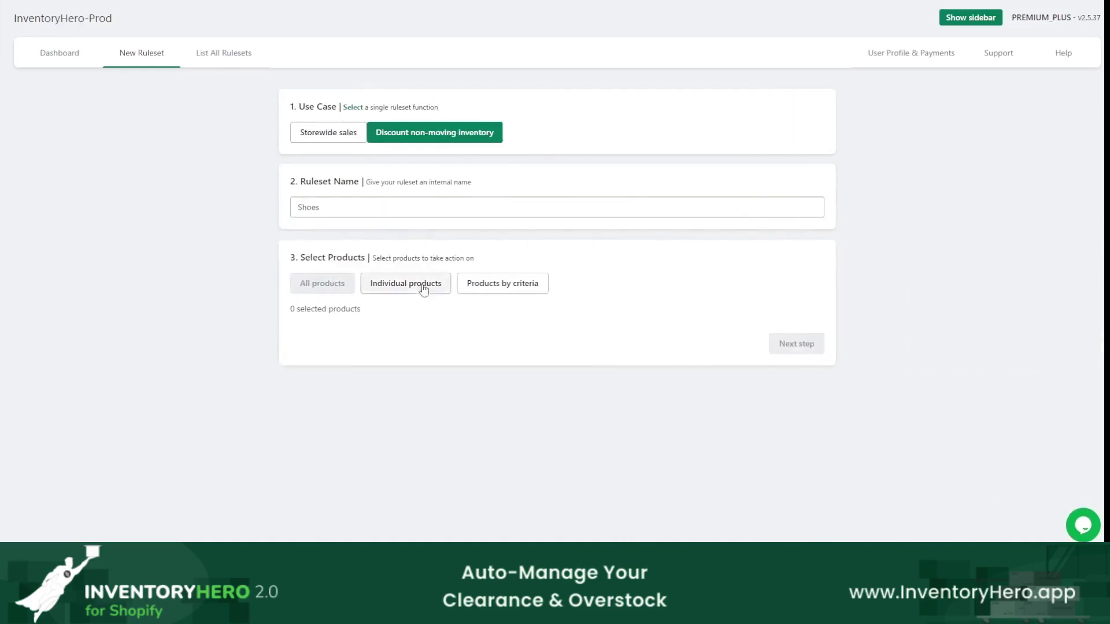
Search the individual products by the tag "shoes"
left_click(411, 293)
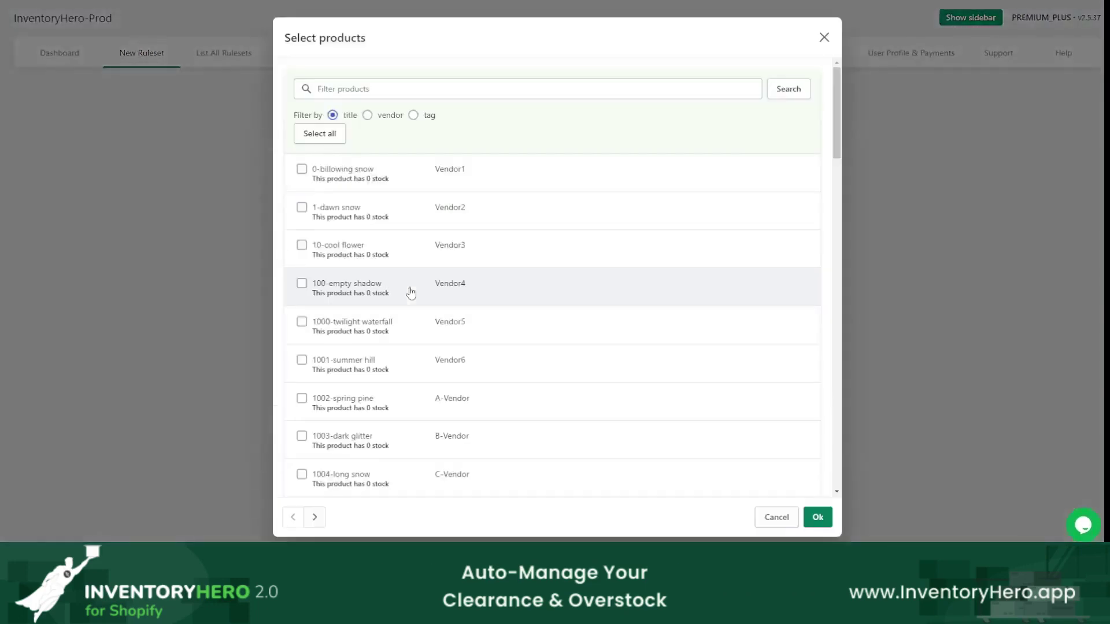
left_click(617, 91)
type("shoes")
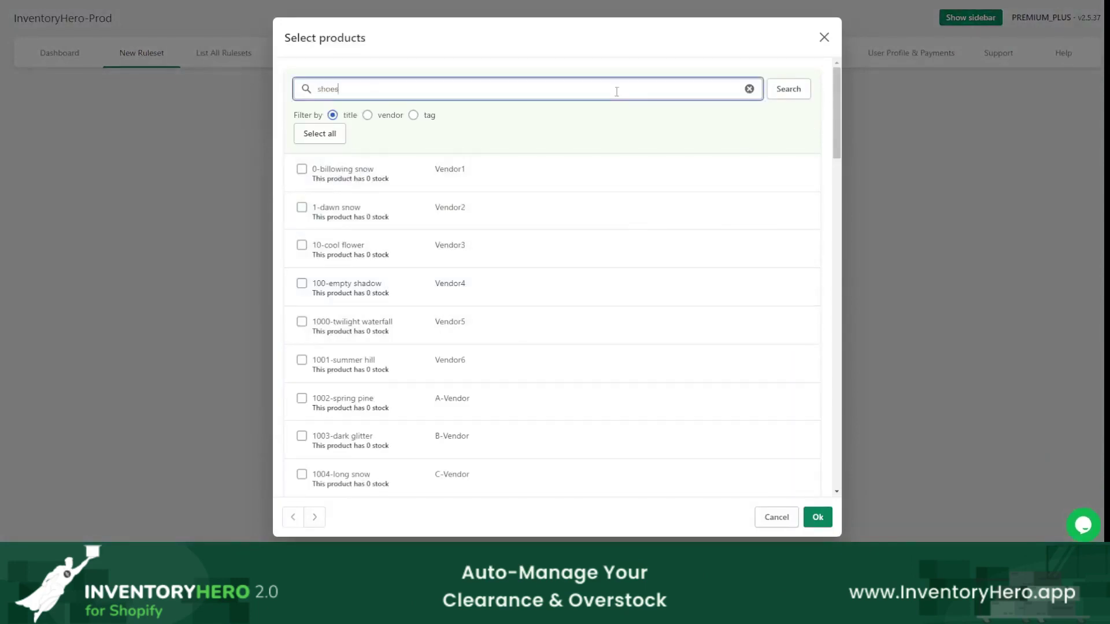
left_click(414, 115)
left_click(788, 88)
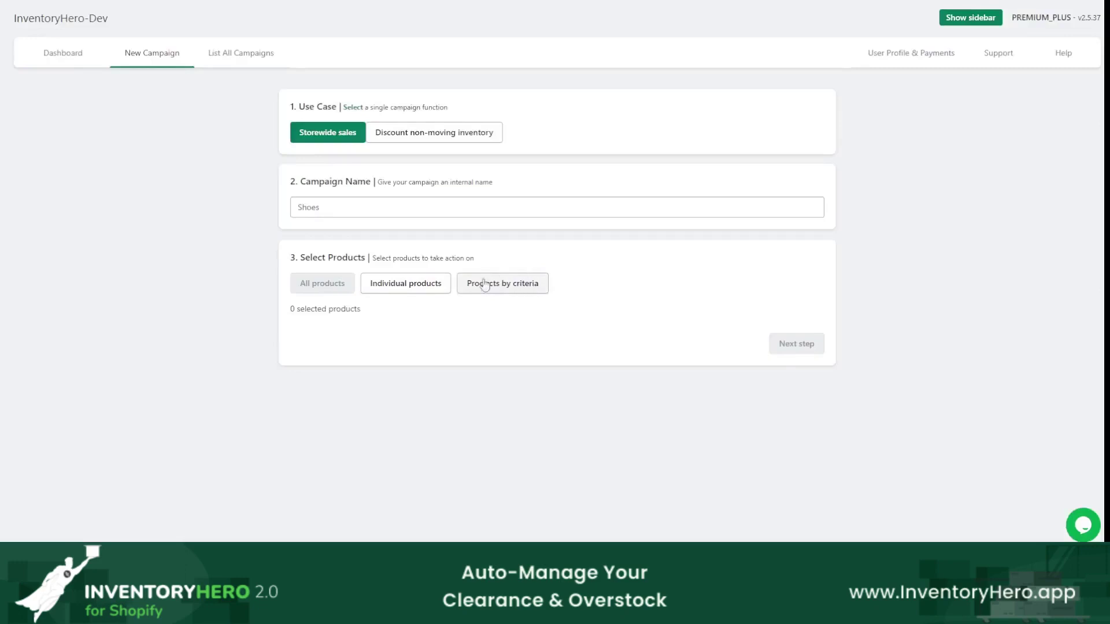
Add the product criterion "Tag is equal to adidas" to the Shoes campaign and list all matching products
left_click(505, 290)
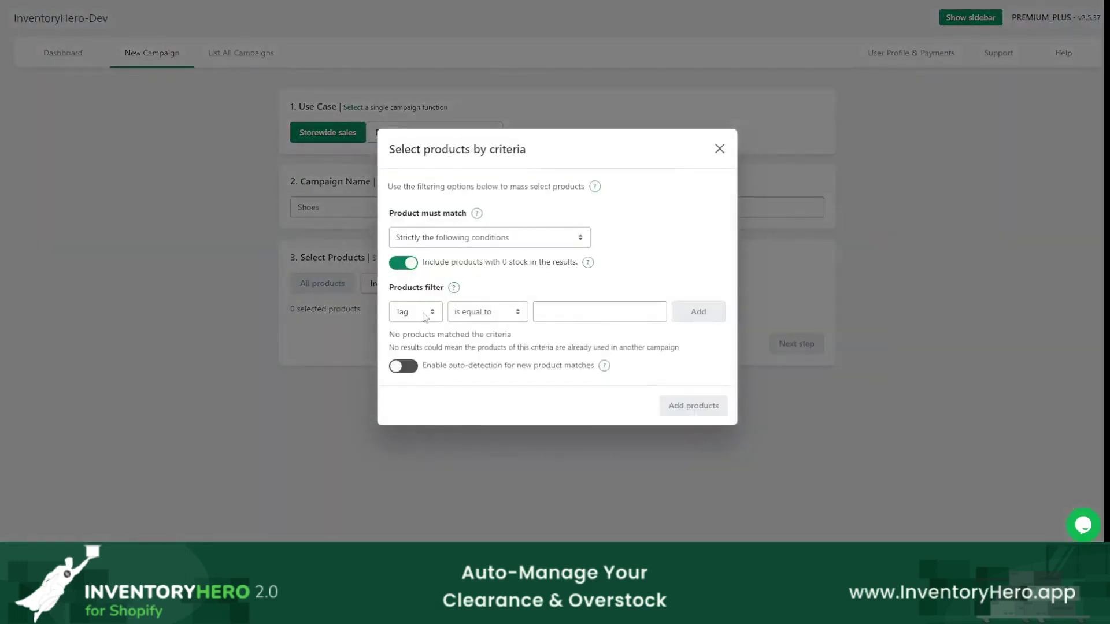
left_click(425, 315)
left_click(422, 339)
left_click(573, 311)
type("shoe")
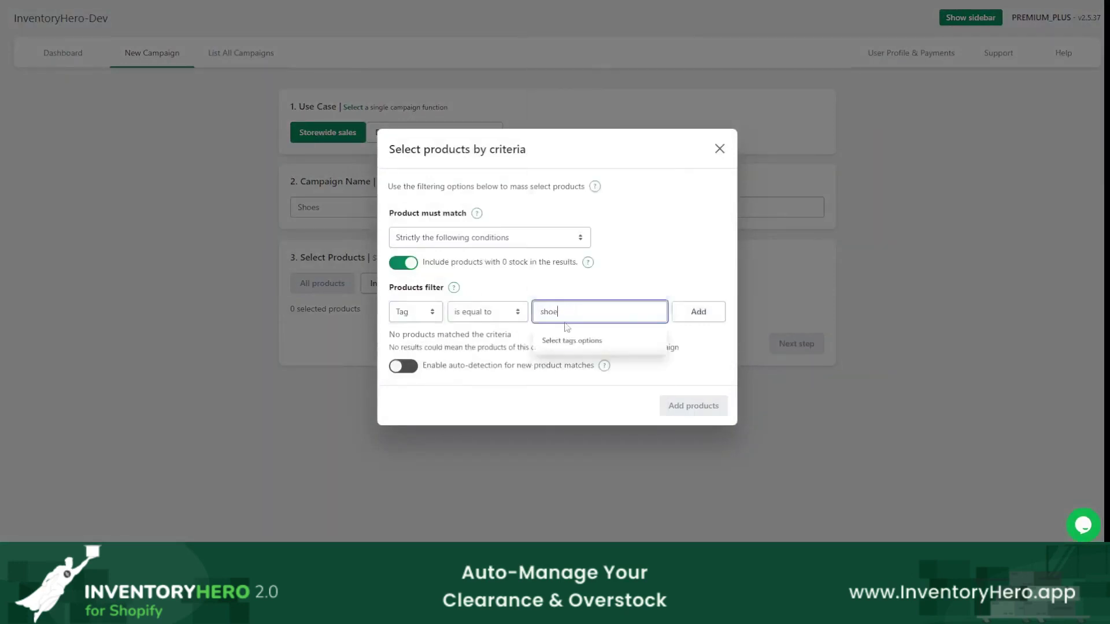
key("ctrl+a")
type("ad")
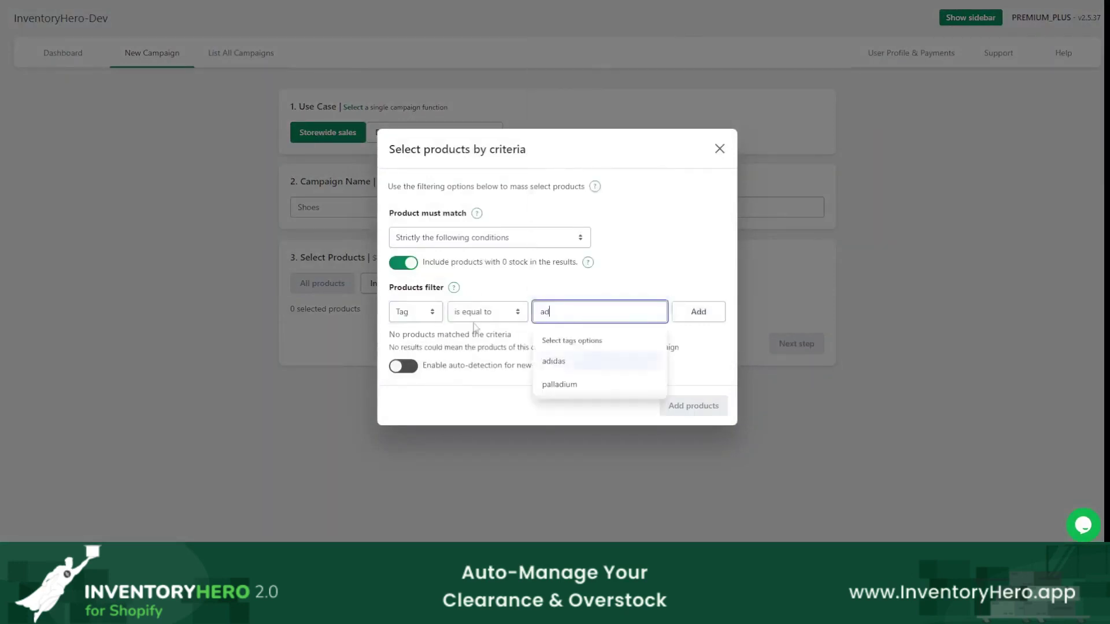
left_click(563, 362)
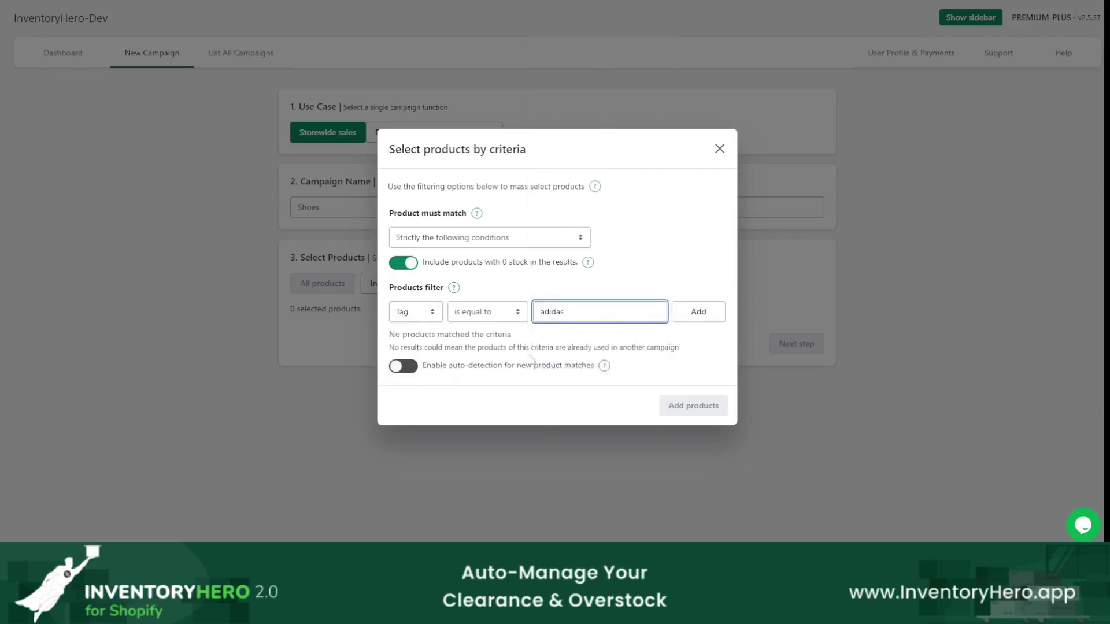
left_click(697, 312)
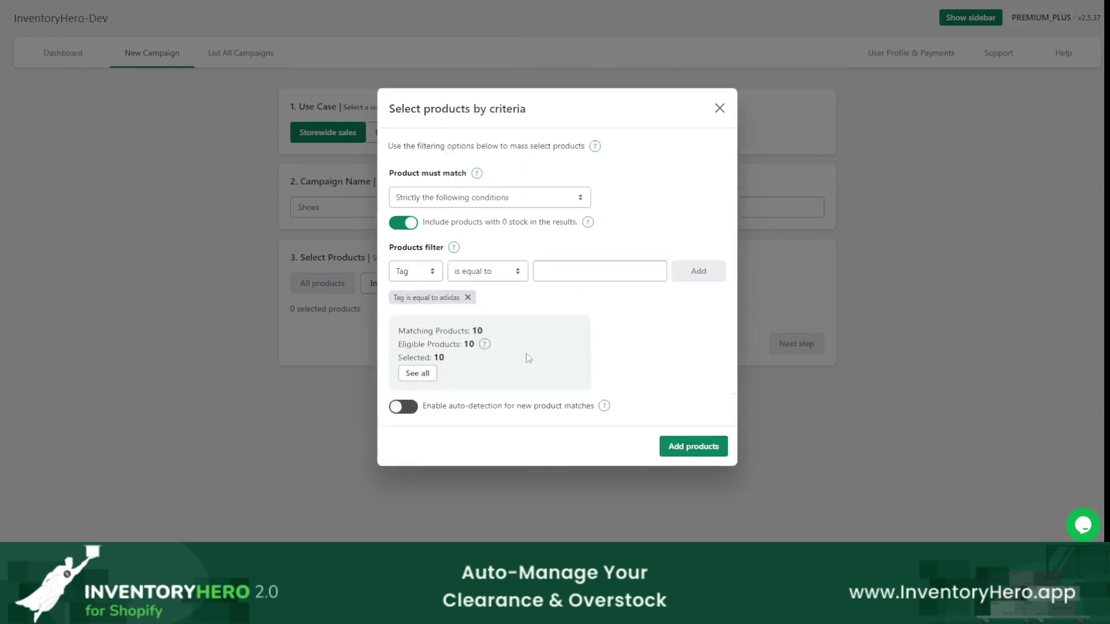
left_click(417, 374)
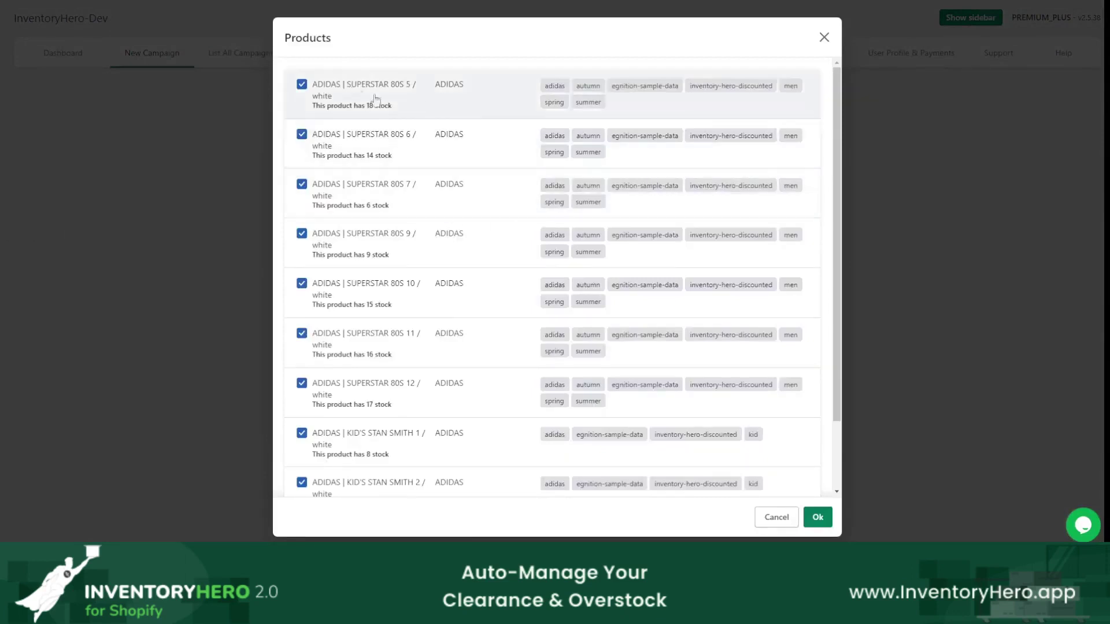
Confirm all matching adidas products in the list and check the comparison operators available for the product filter
mouse_move(836, 84)
left_mouse_down()
mouse_move(819, 188)
mouse_move(817, 76)
left_mouse_up()
left_click(817, 517)
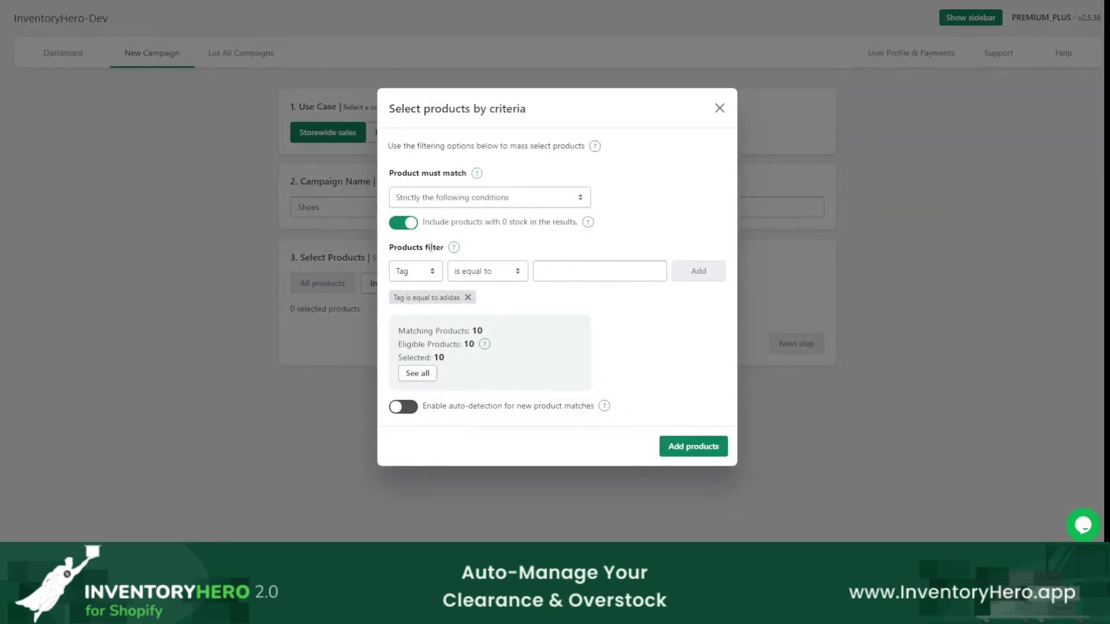
left_click(426, 271)
left_click(467, 271)
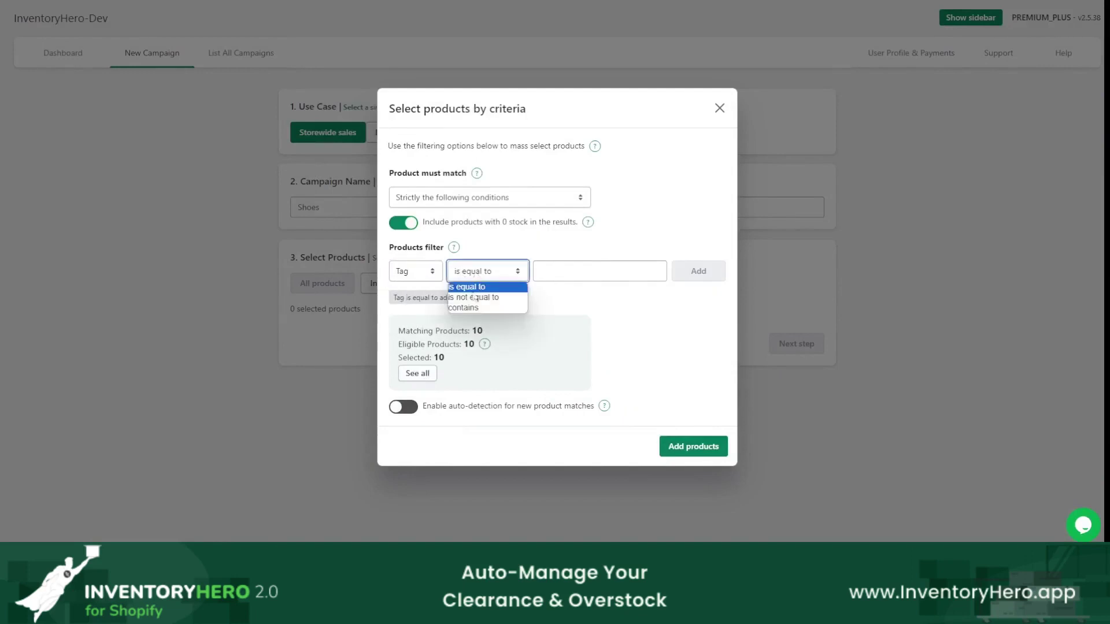
left_click(423, 281)
left_click(609, 247)
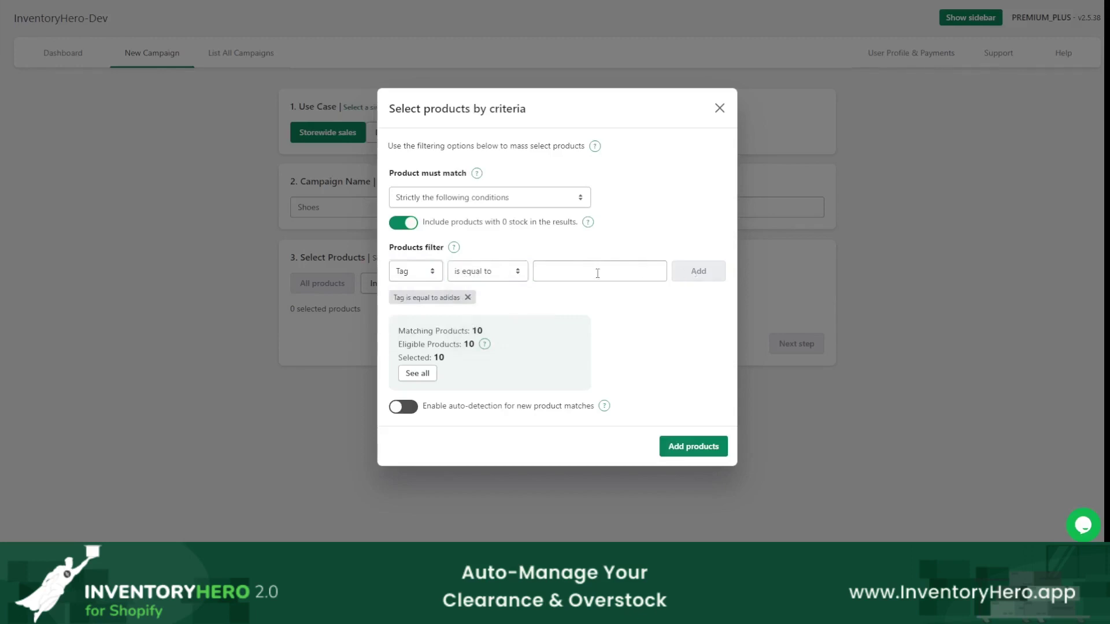
Add the product criterion "Title is not equal to Lego" alongside the adidas tag criterion
left_click(419, 277)
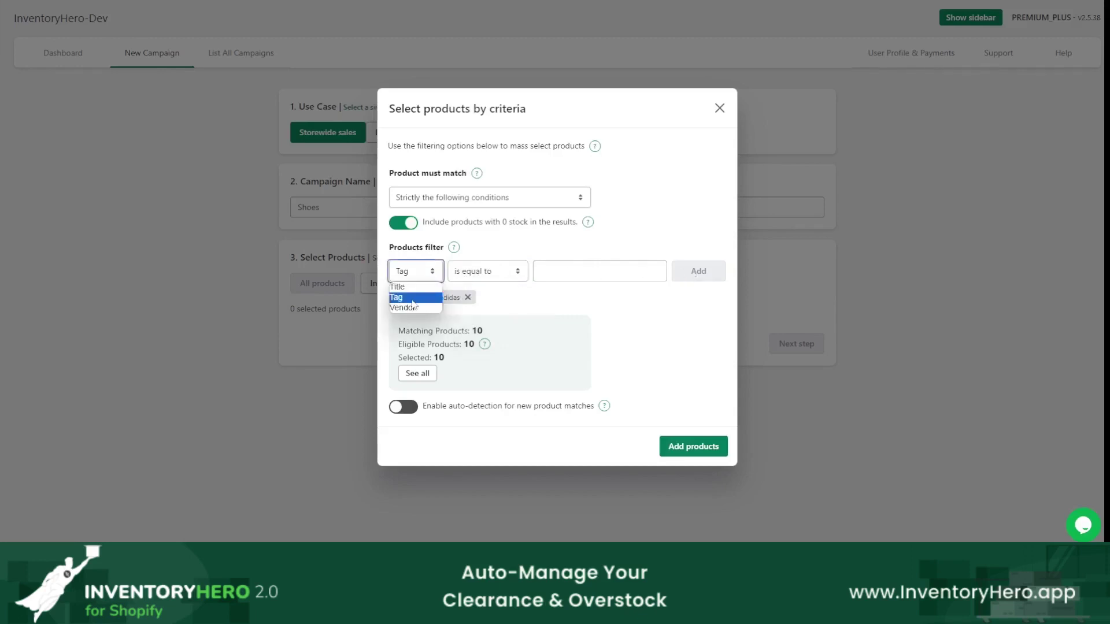
left_click(399, 287)
left_click(482, 271)
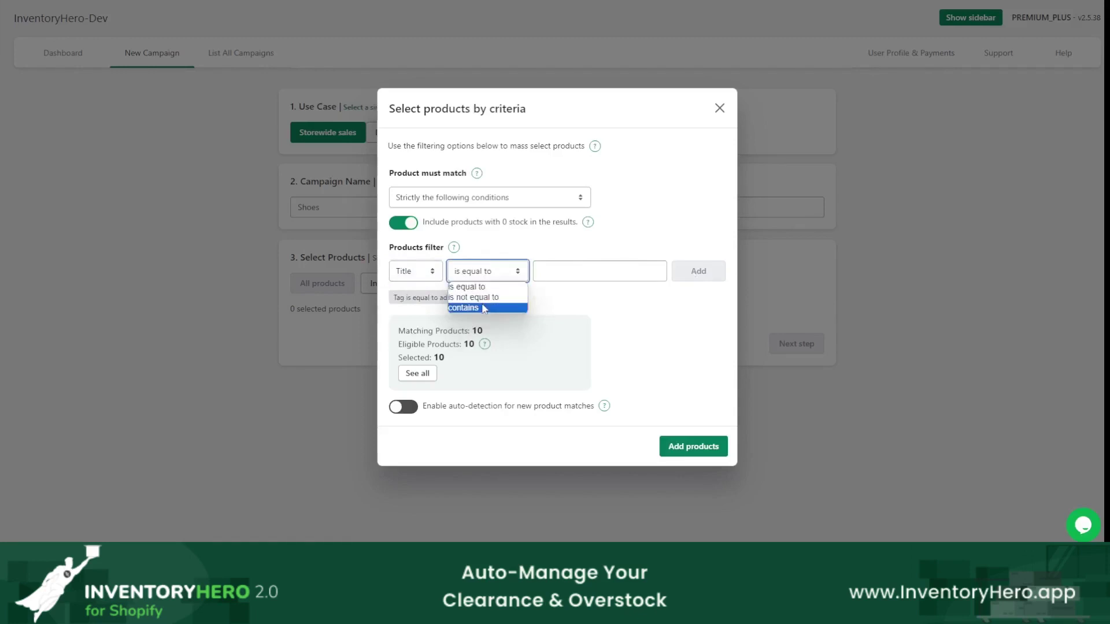
left_click(480, 297)
left_click(583, 276)
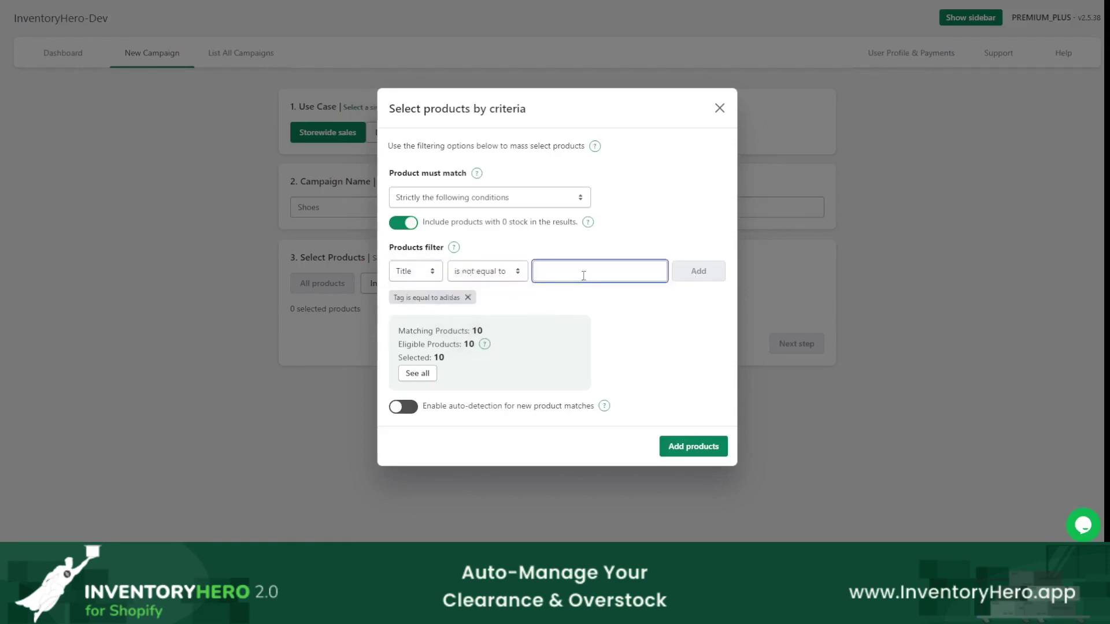
type("Lego")
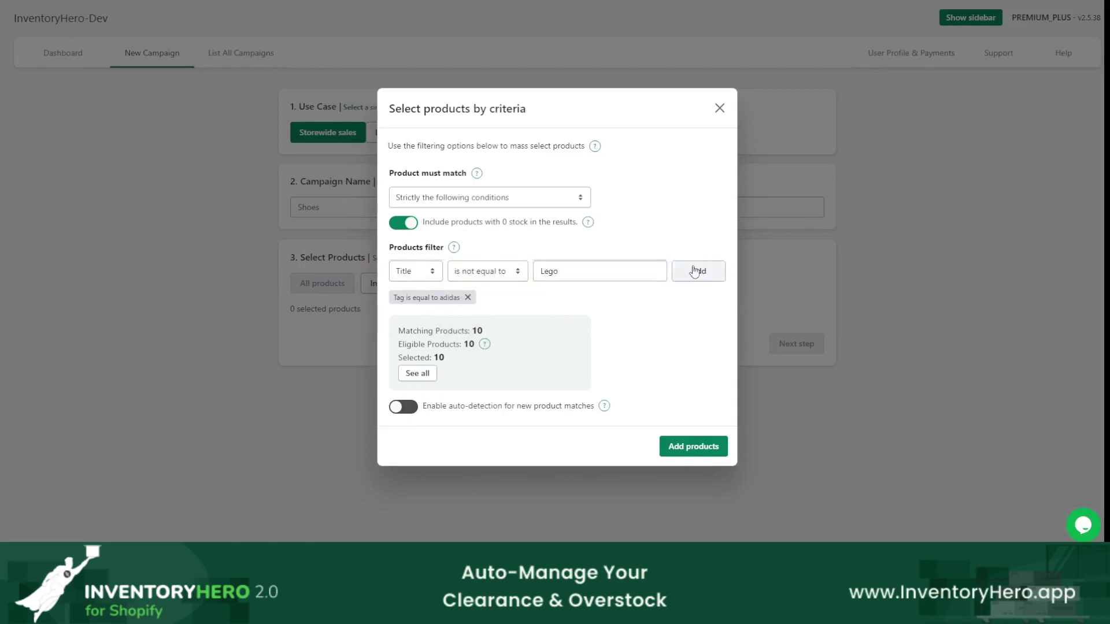
left_click(695, 275)
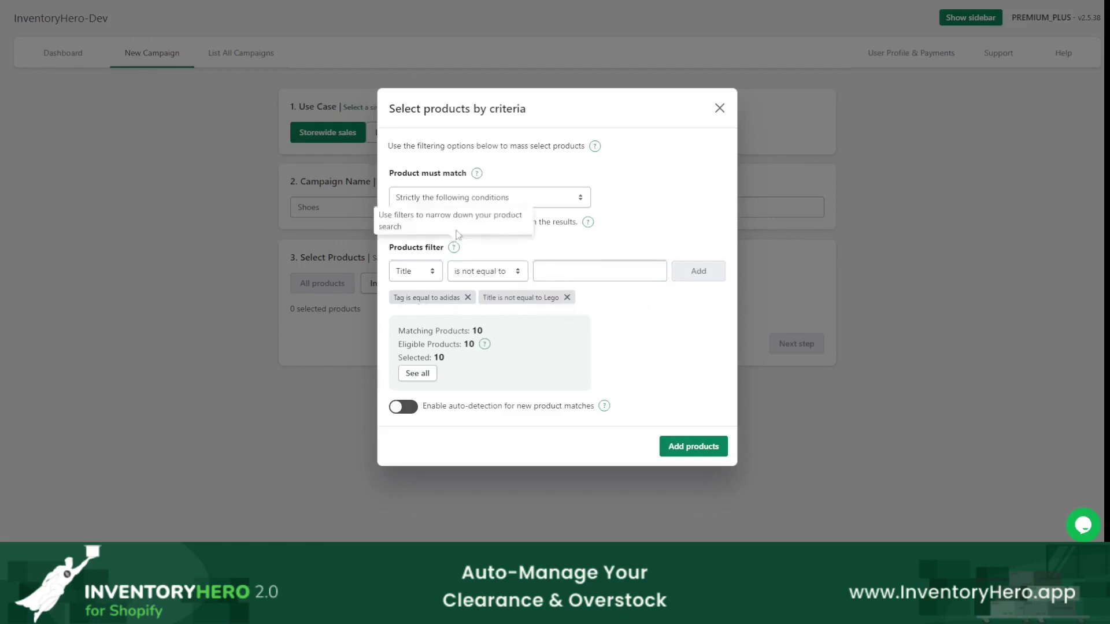
Keep the matching mode "Strictly the following conditions", add the matching products to the campaign and continue to the trigger condition
left_click(429, 200)
left_click(429, 201)
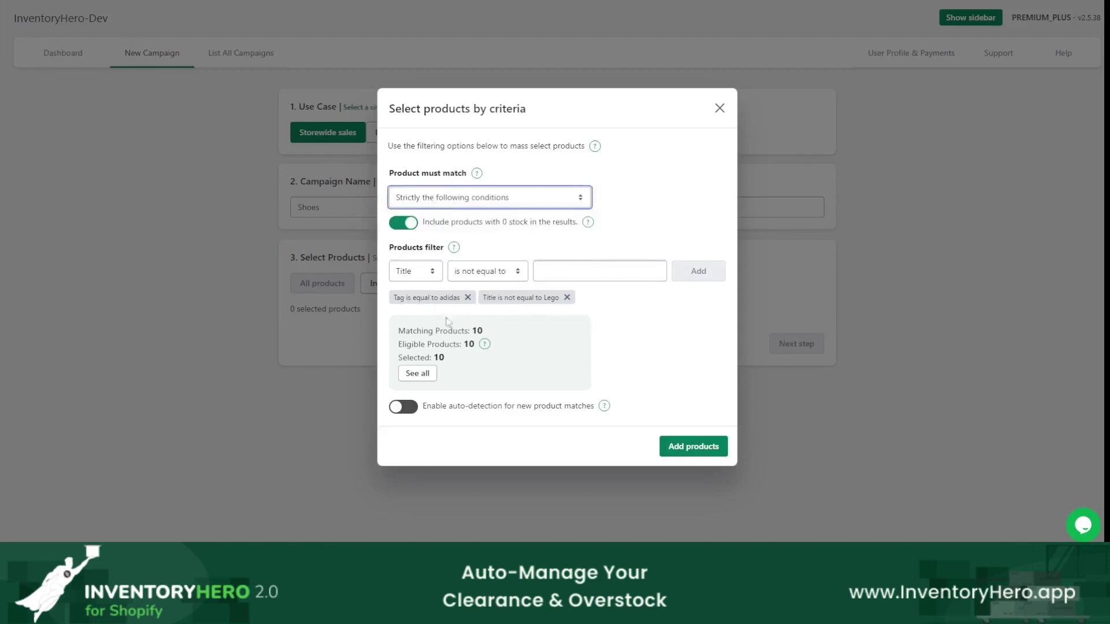
left_click(497, 202)
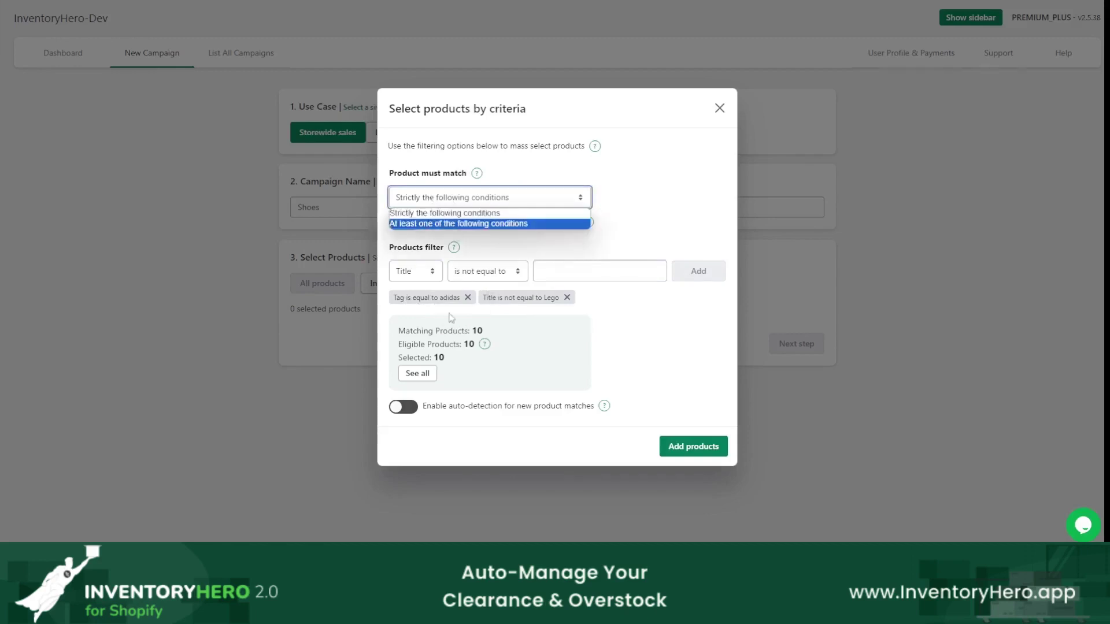
left_click(646, 327)
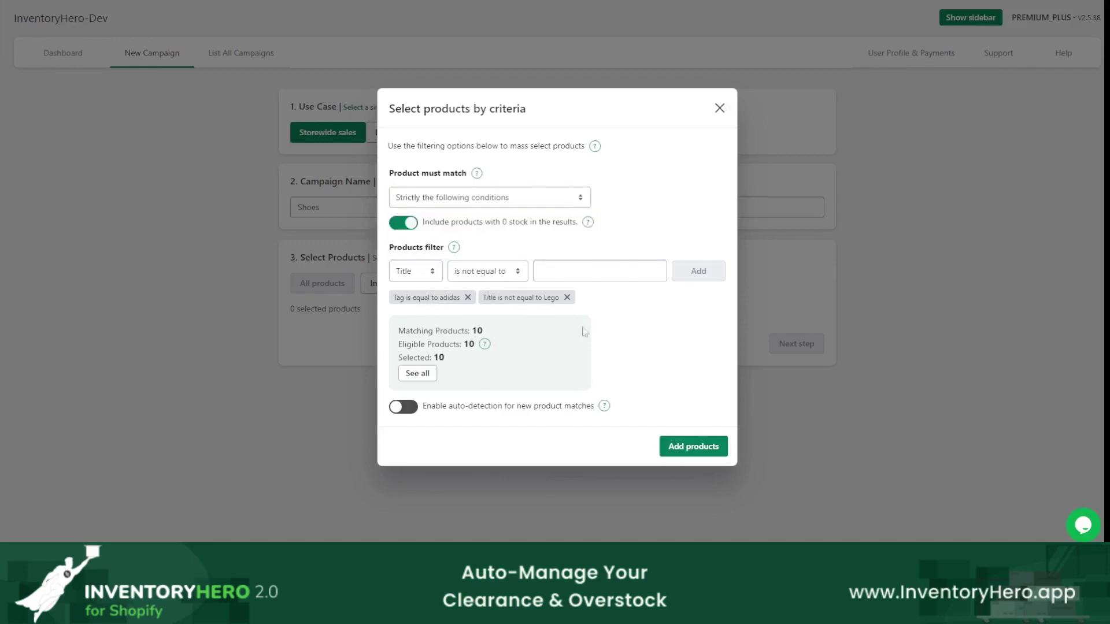
left_click(693, 447)
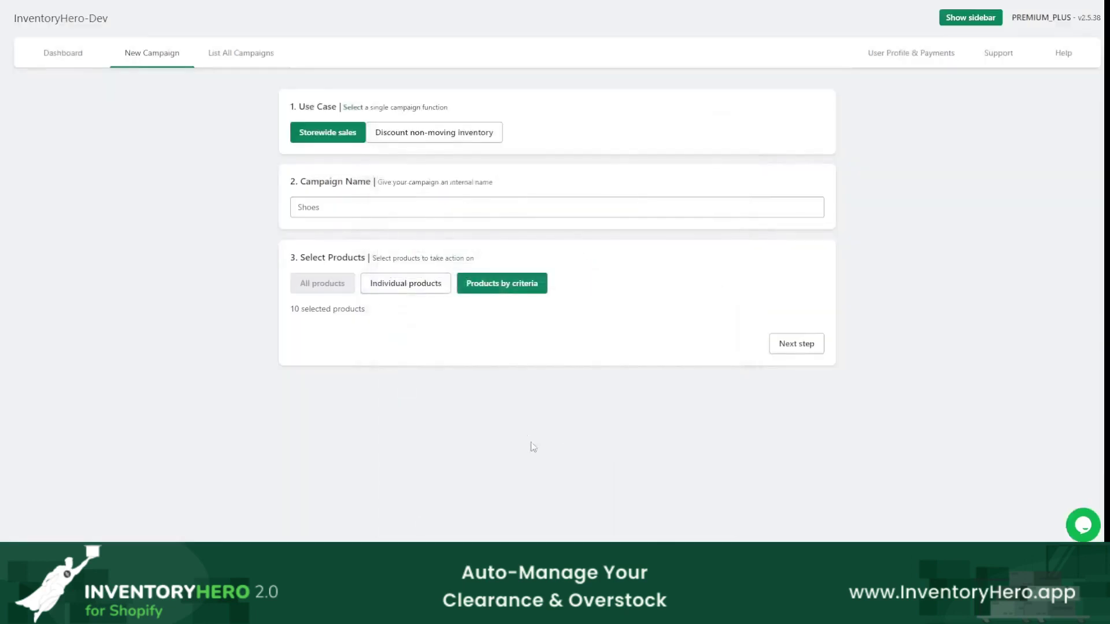
left_click(785, 348)
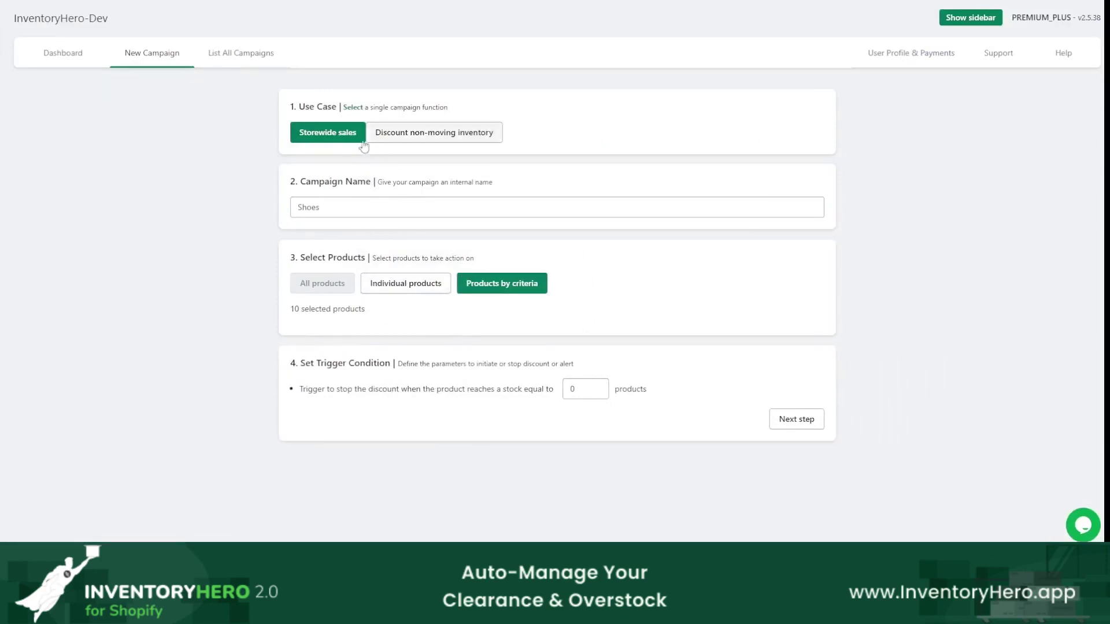
Switch the use case to "Discount non-moving inventory", starting after 60 unsold days and stopping at a stock of 10, and continue to the actions
left_click(456, 139)
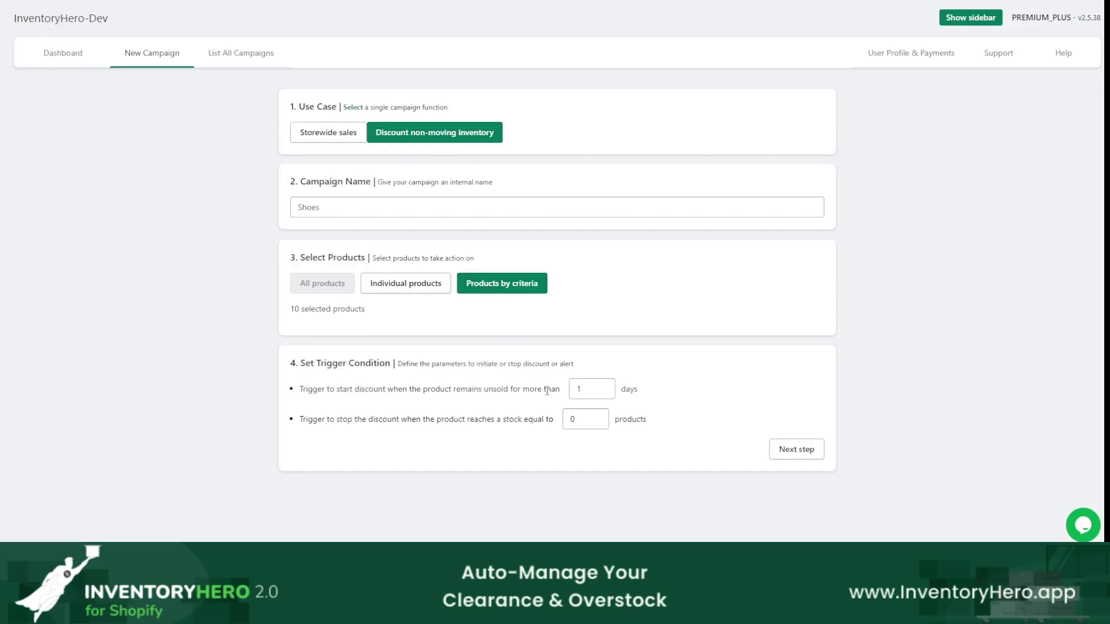
double_click(579, 389)
type("60")
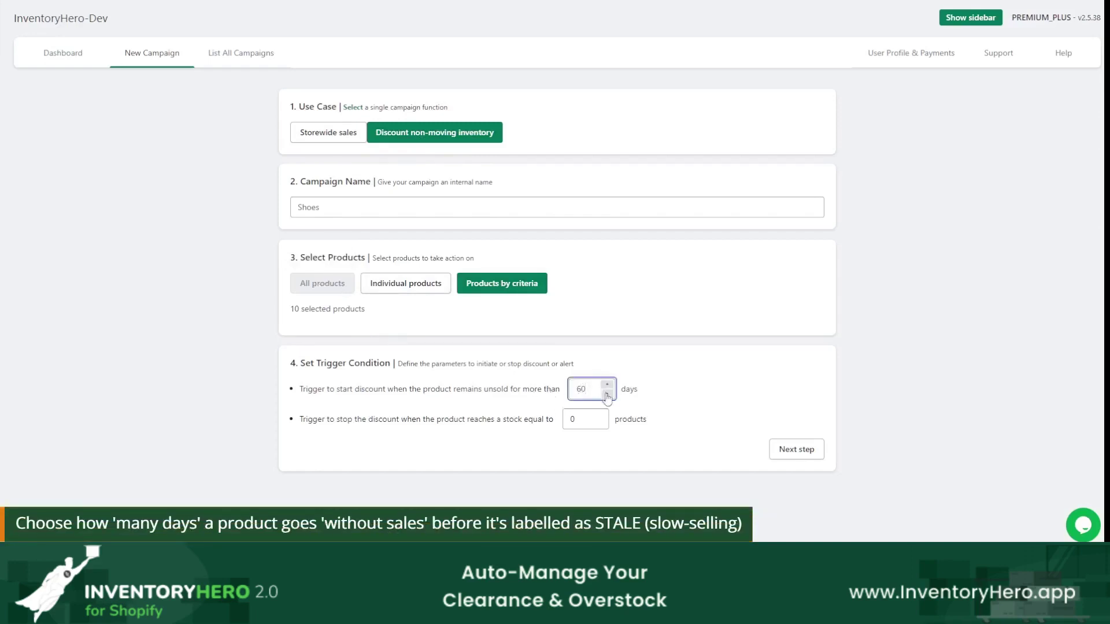
left_click_drag(420, 143, 451, 145)
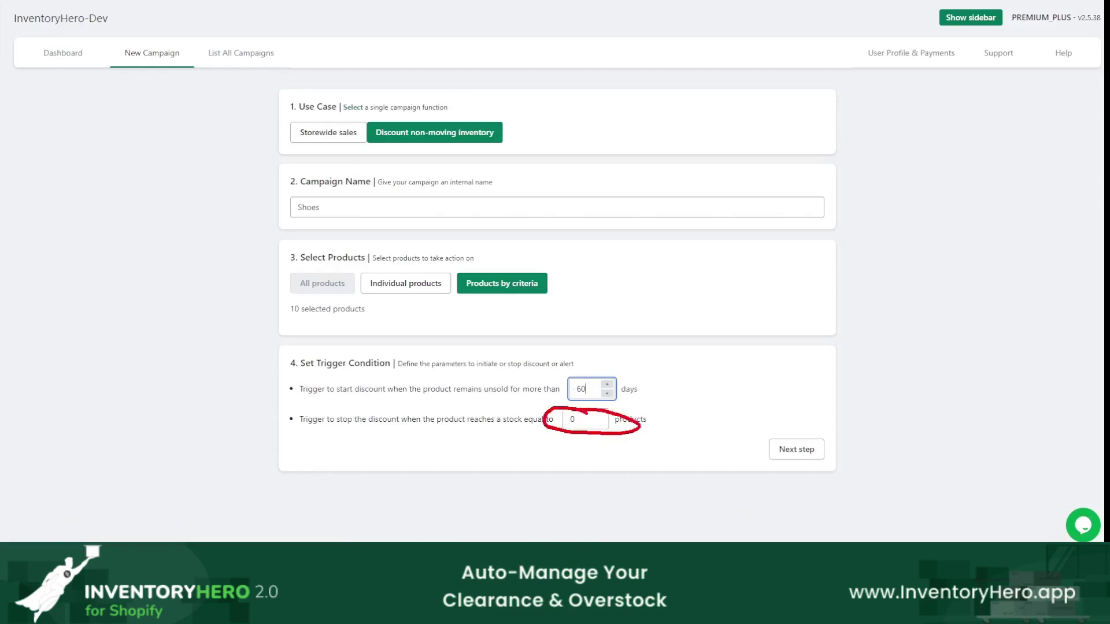
key("Tab")
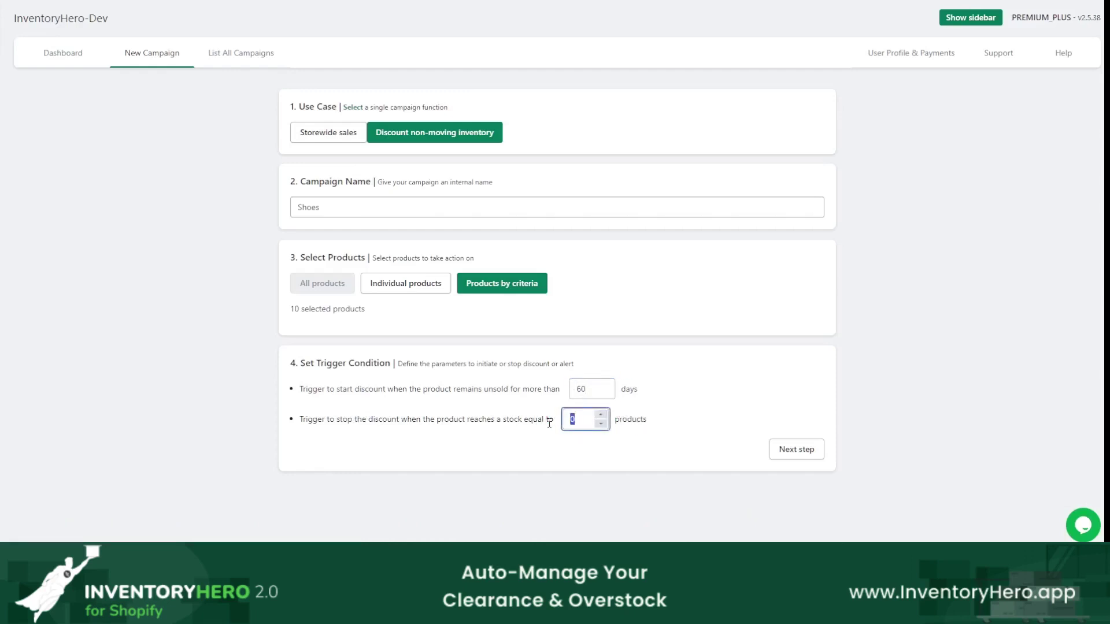
type("5")
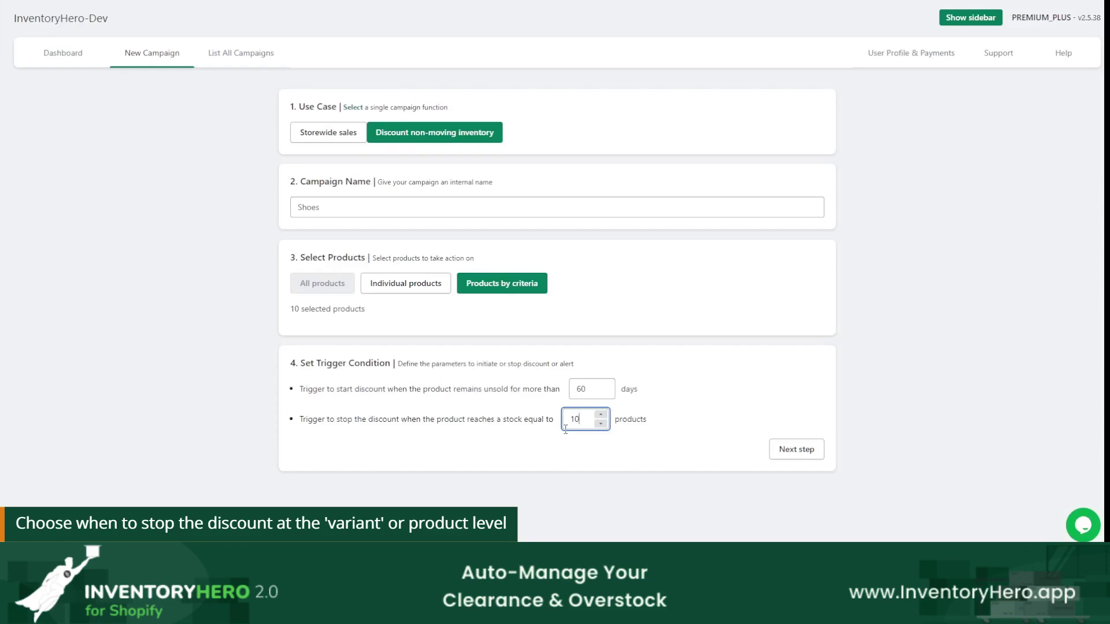
left_click(795, 449)
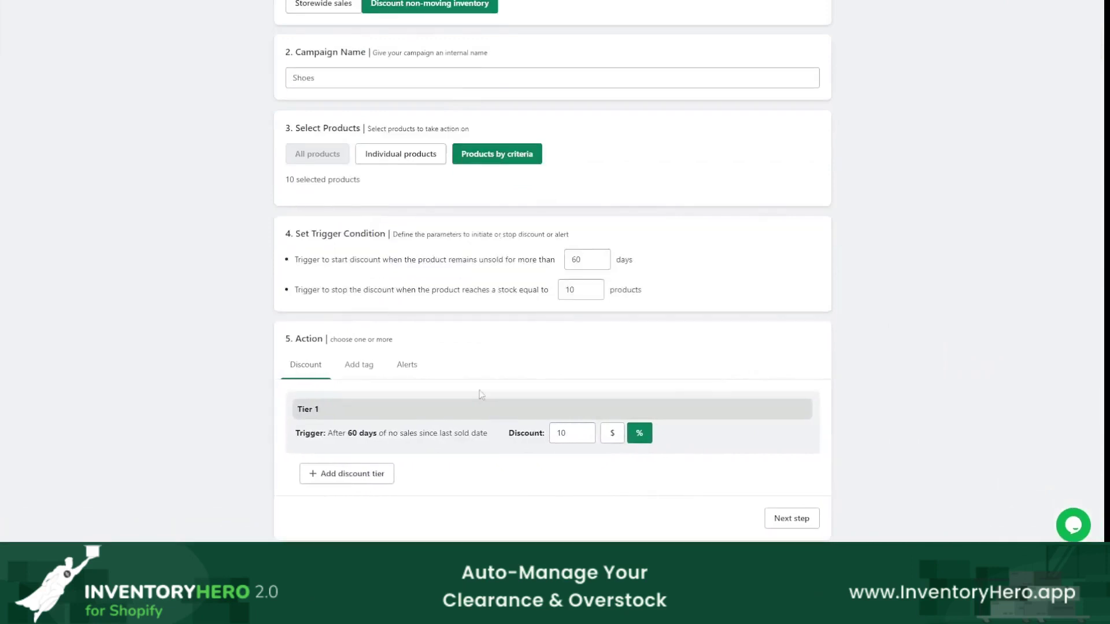
Add a second discount tier to the campaign, leaving the tier 1 discount at 10%
double_click(565, 434)
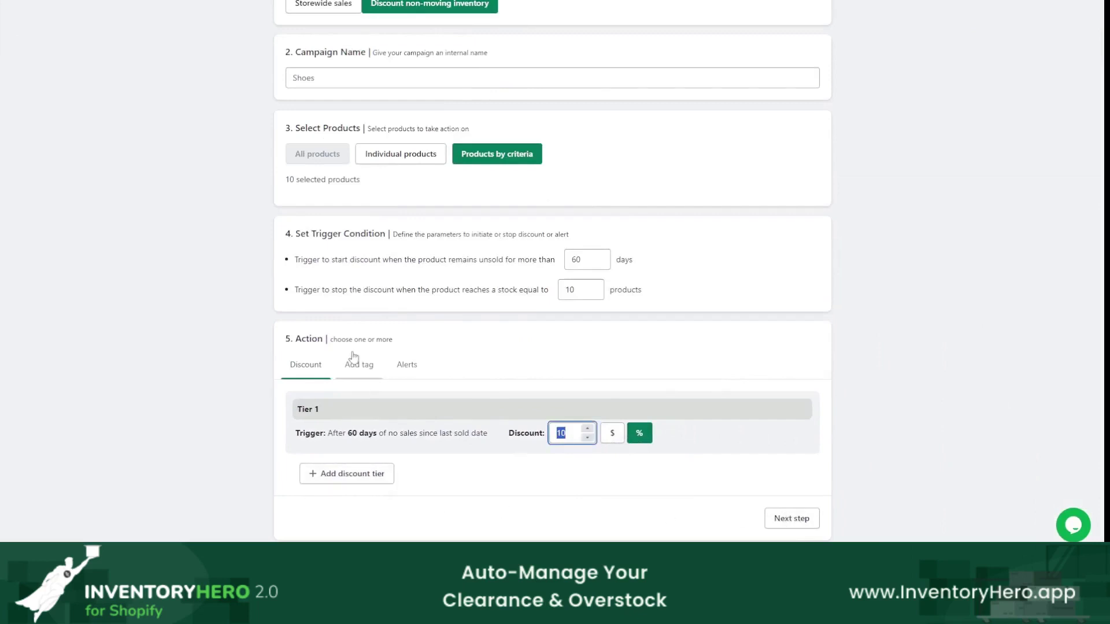
scroll(358, 324, "up", 3)
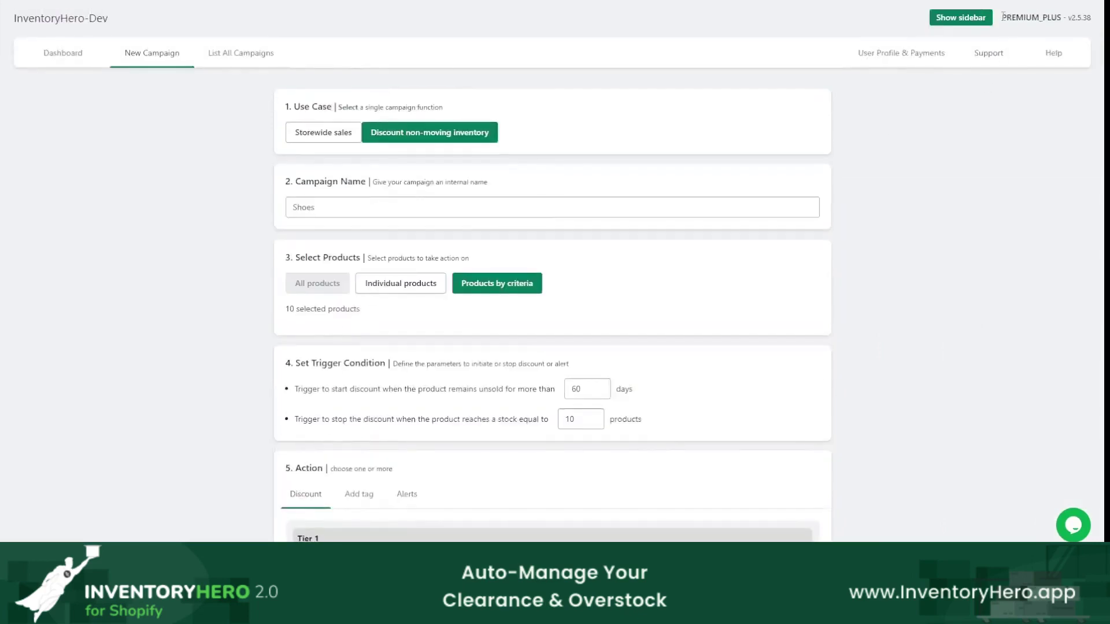
scroll(797, 278, "down", 3)
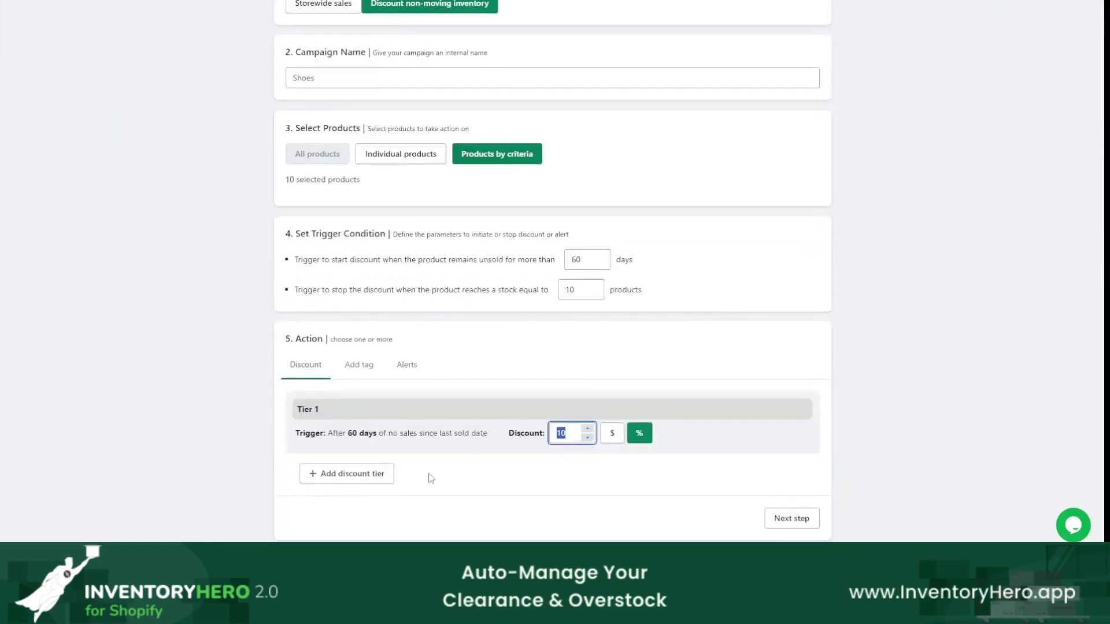
left_click(344, 475)
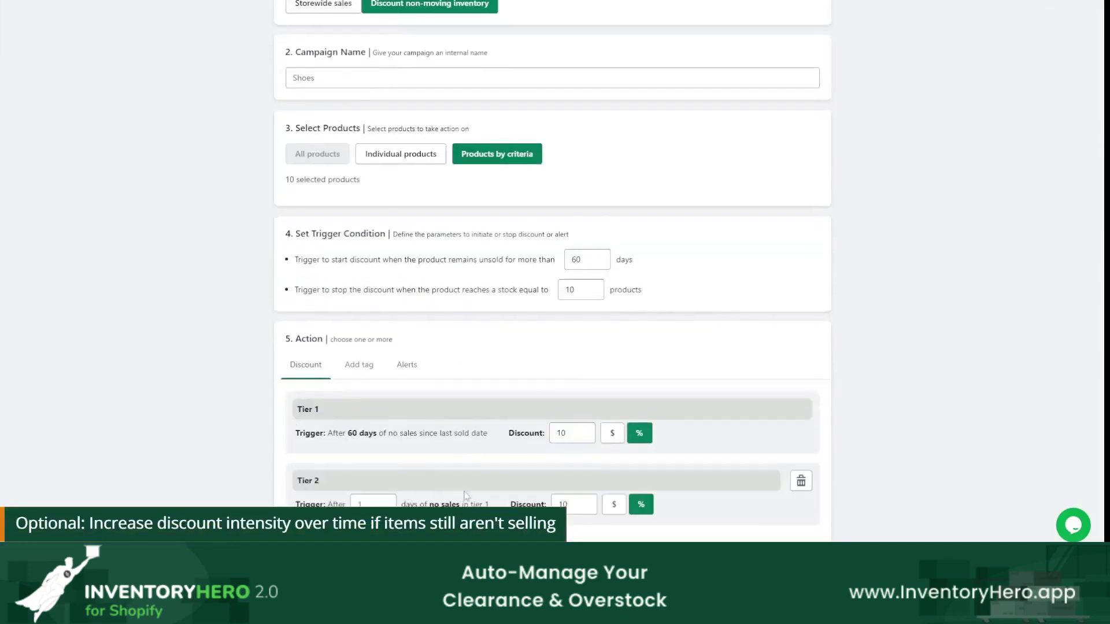
scroll(466, 495, "down", 1)
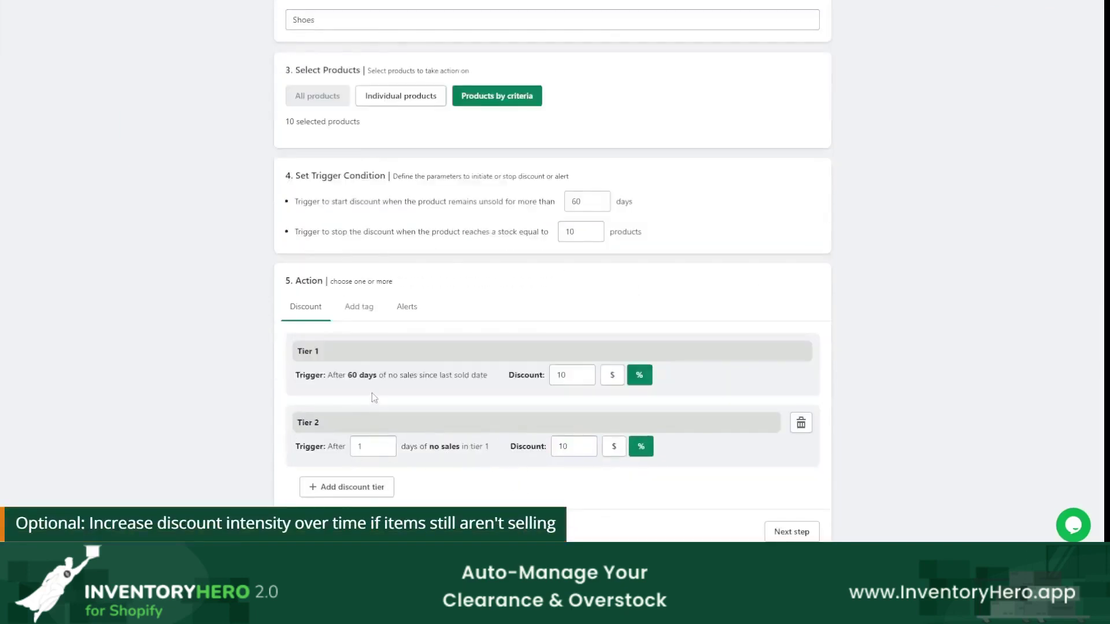
Set tier 2 to trigger after 30 days of no sales in tier 1 with a 20% discount
left_click(602, 198)
left_click(601, 198)
left_click(601, 206)
left_click(602, 206)
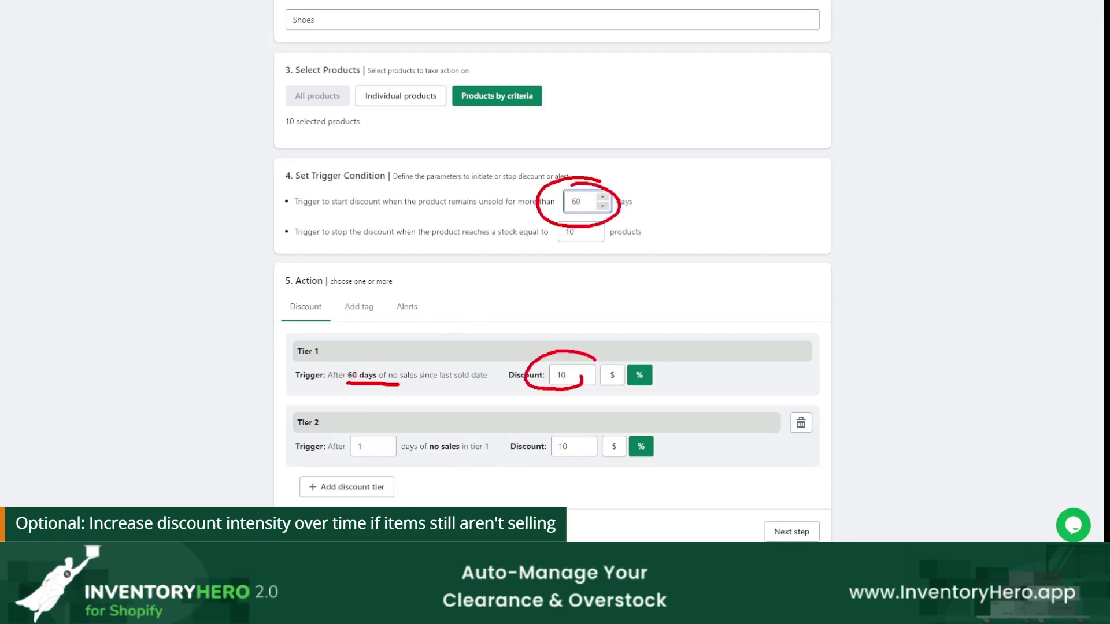
left_click_drag(370, 448, 328, 452)
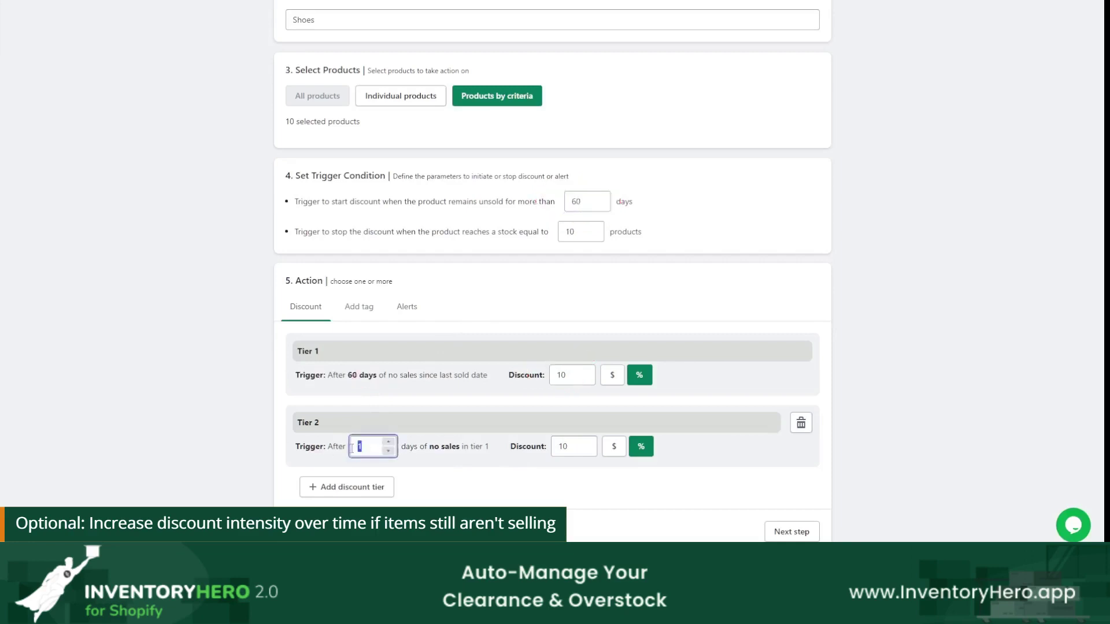
type("30")
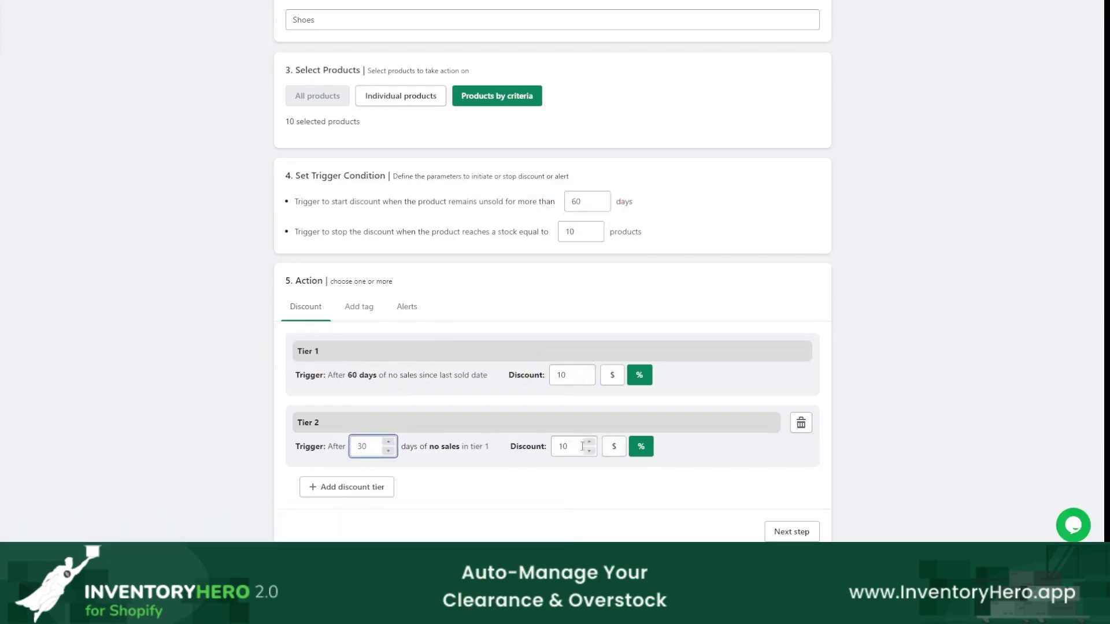
double_click(582, 446)
type("20")
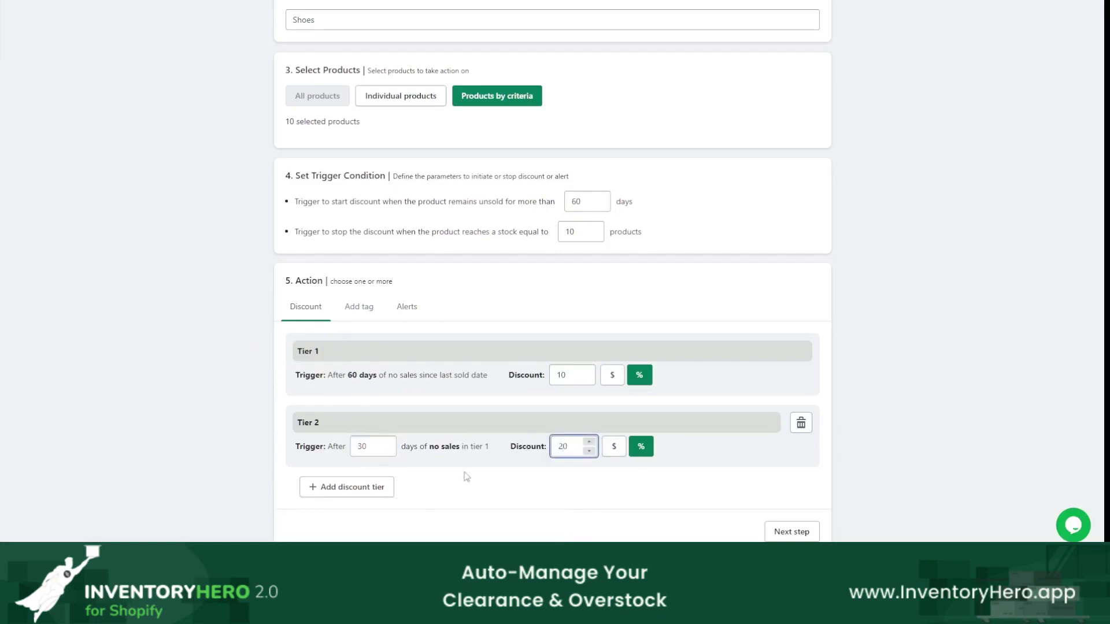
Add a third tier with a 30% discount after 30 days of no sales in tier 2 and continue to the campaign schedule
left_click(383, 491)
scroll(454, 485, "down", 2)
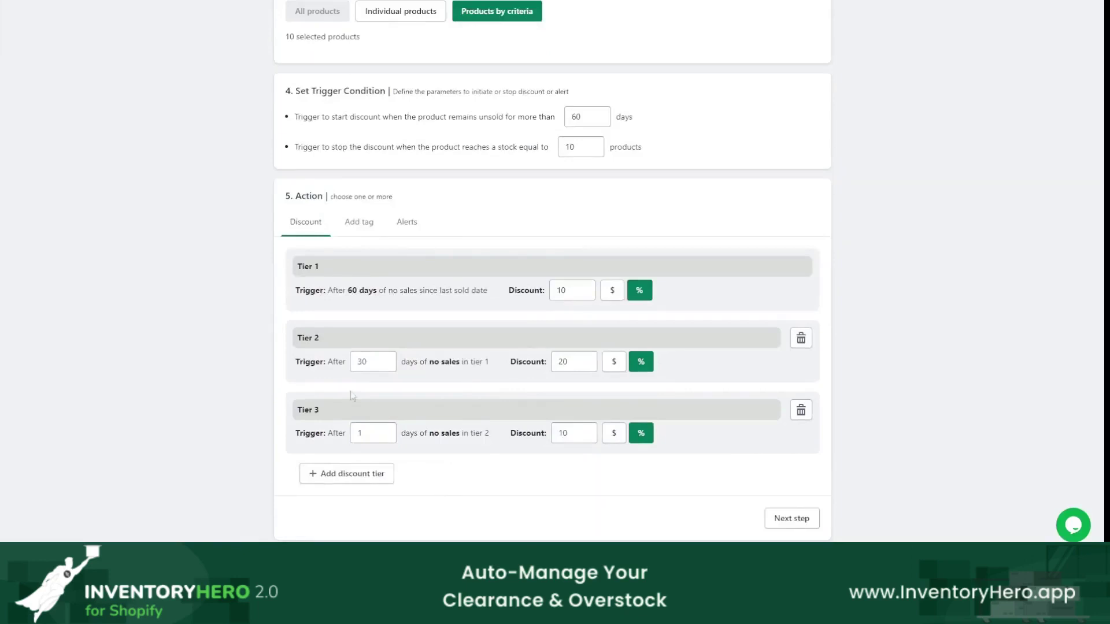
double_click(363, 434)
type("30")
double_click(358, 434)
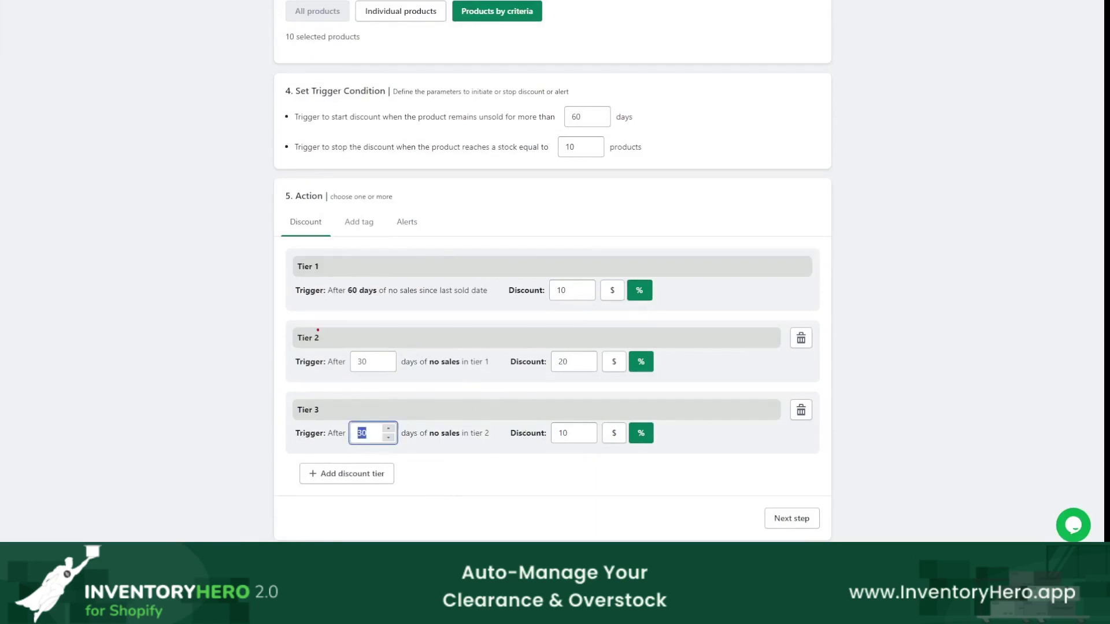
double_click(561, 433)
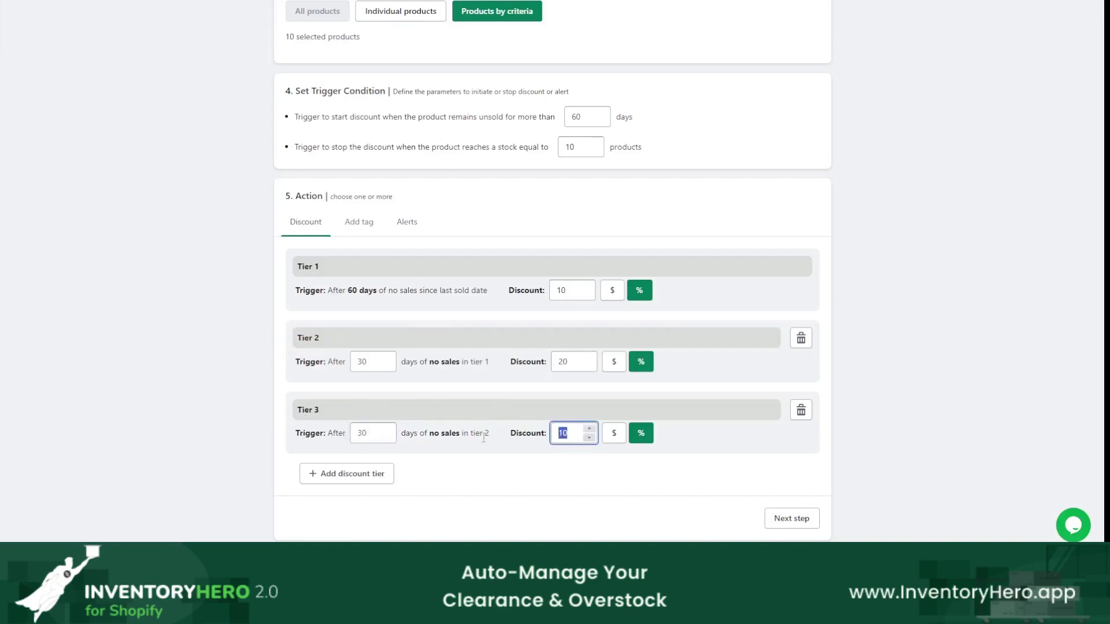
type("30")
left_click(789, 519)
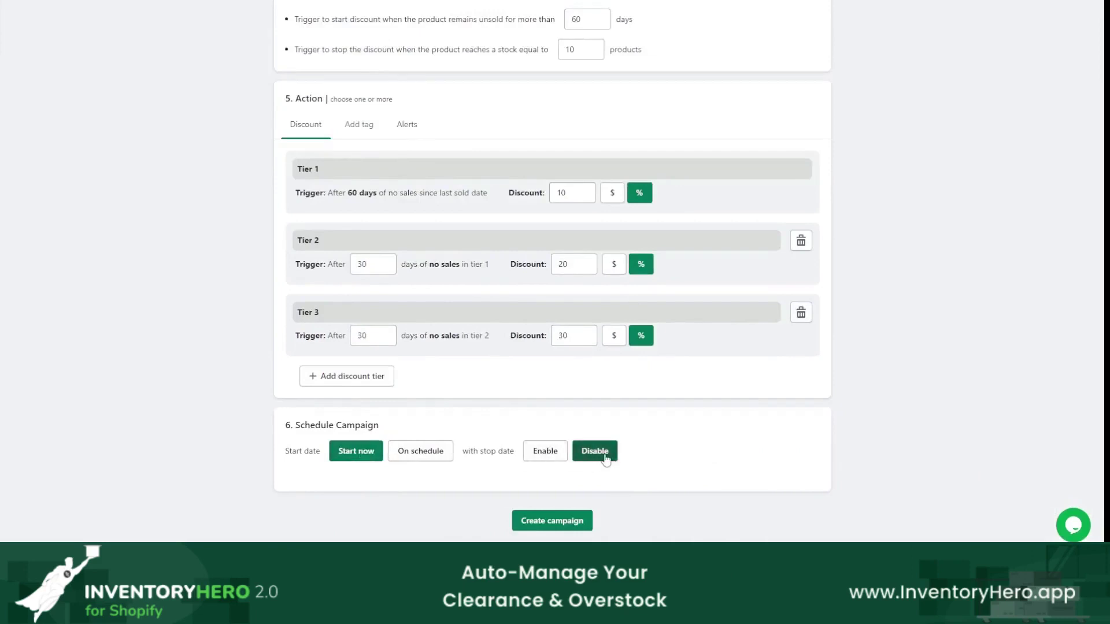
Rename the campaign to "Adidas" and create it
scroll(686, 454, "up", 6)
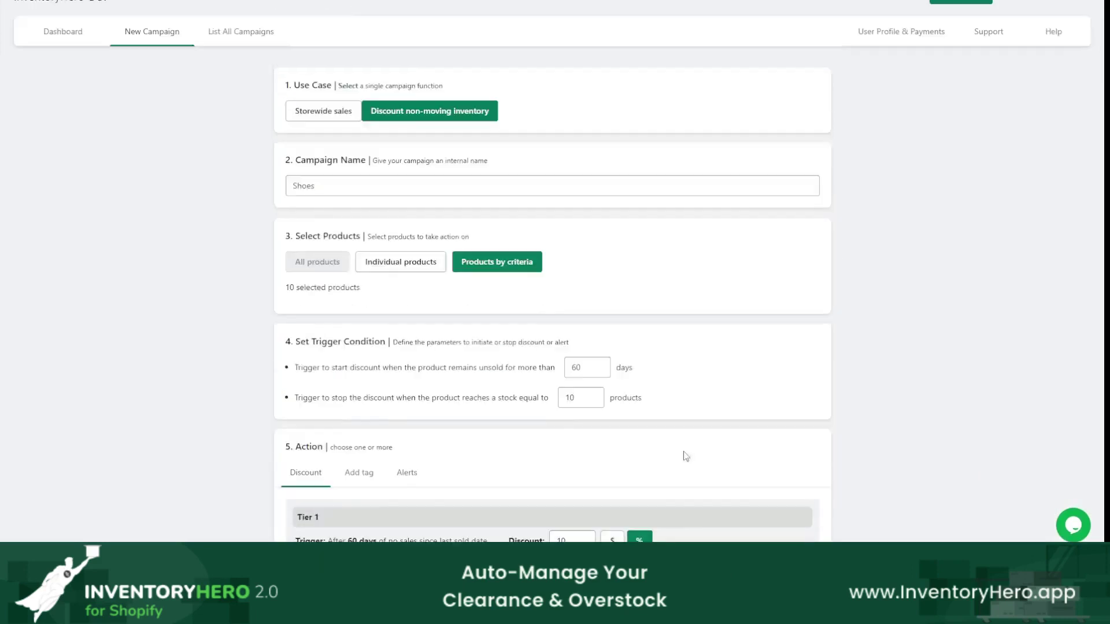
left_click_drag(316, 186, 227, 189)
key("Home")
type("AD")
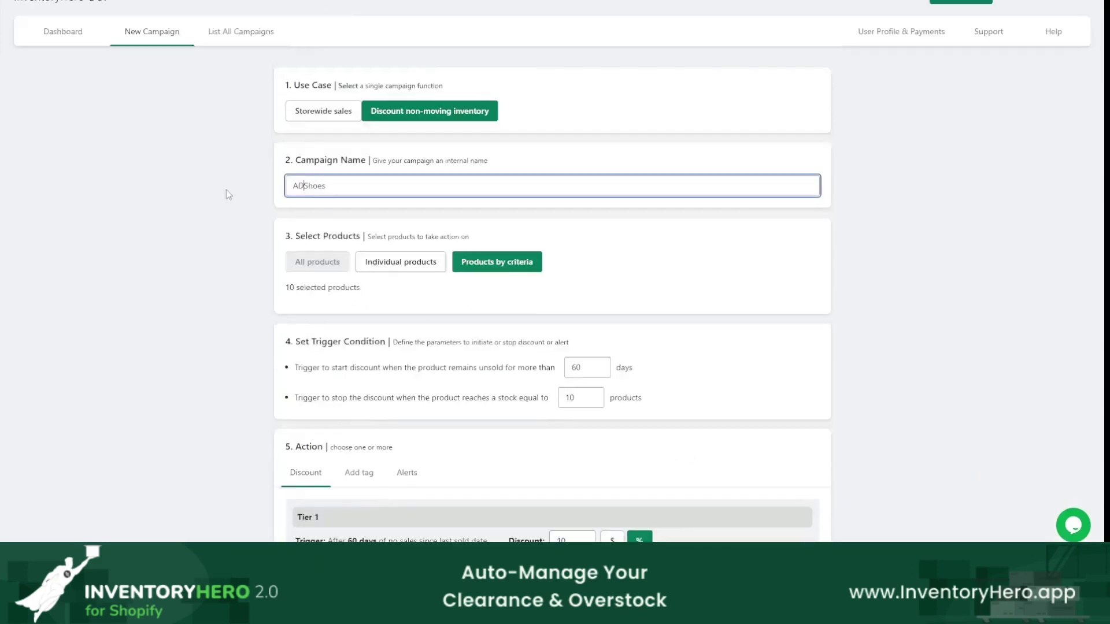
key("BackSpace")
type("didas")
key("Delete")
key("Delete")
key("Delete")
key("Delete")
key("Delete")
scroll(226, 190, "down", 6)
left_click(555, 520)
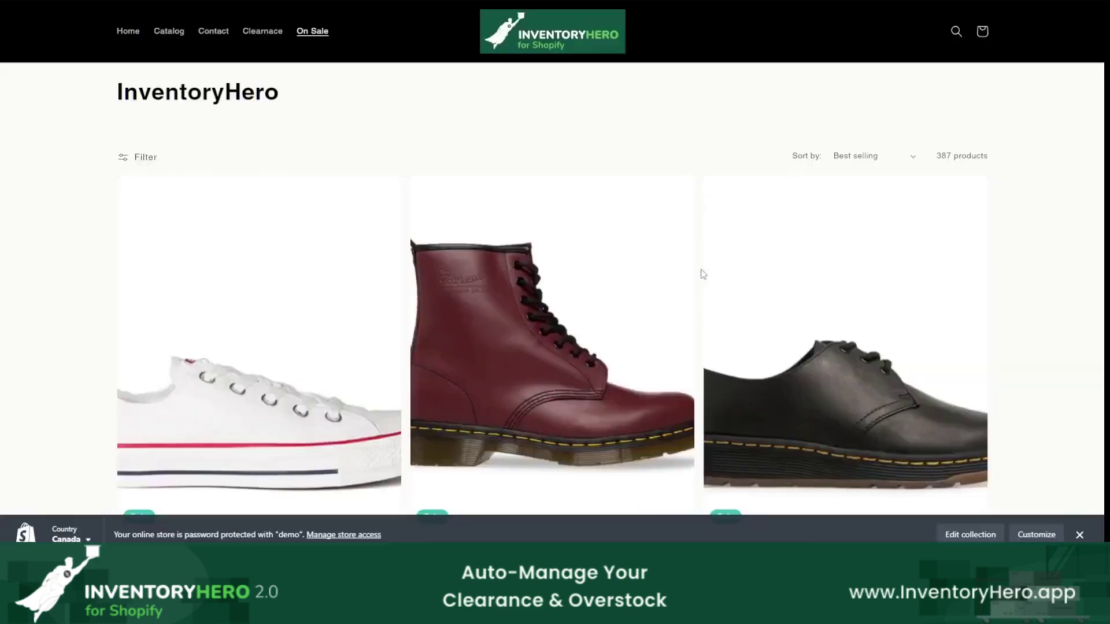
Compare the storefront's On Sale collection with the Clearance page, examining how individual shoe sizes are listed
scroll(701, 278, "down", 2)
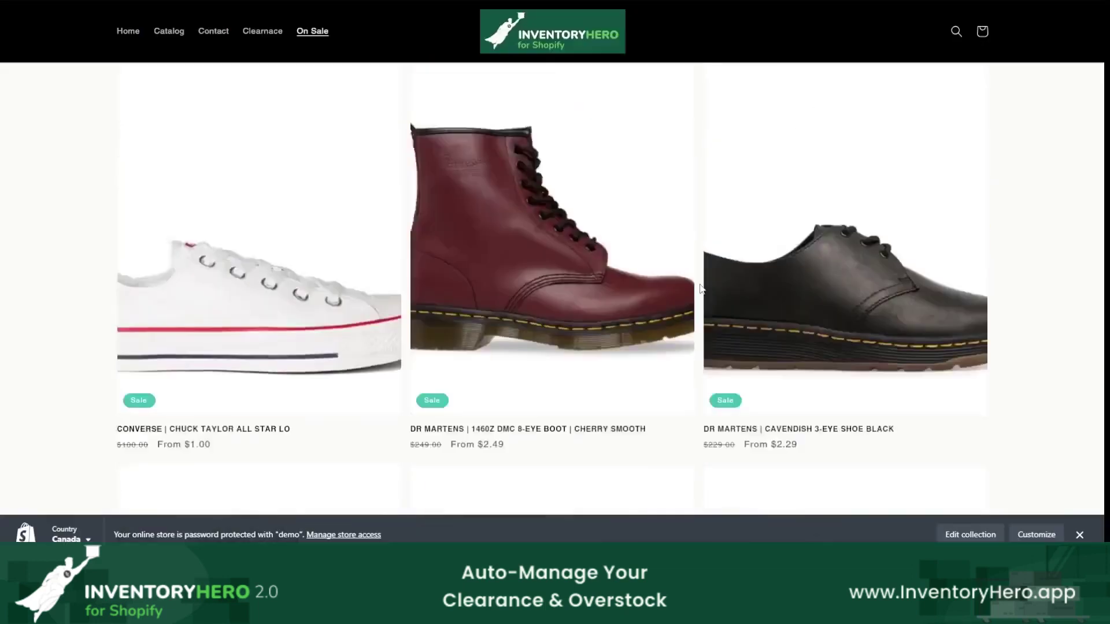
scroll(701, 287, "up", 3)
left_click(262, 30)
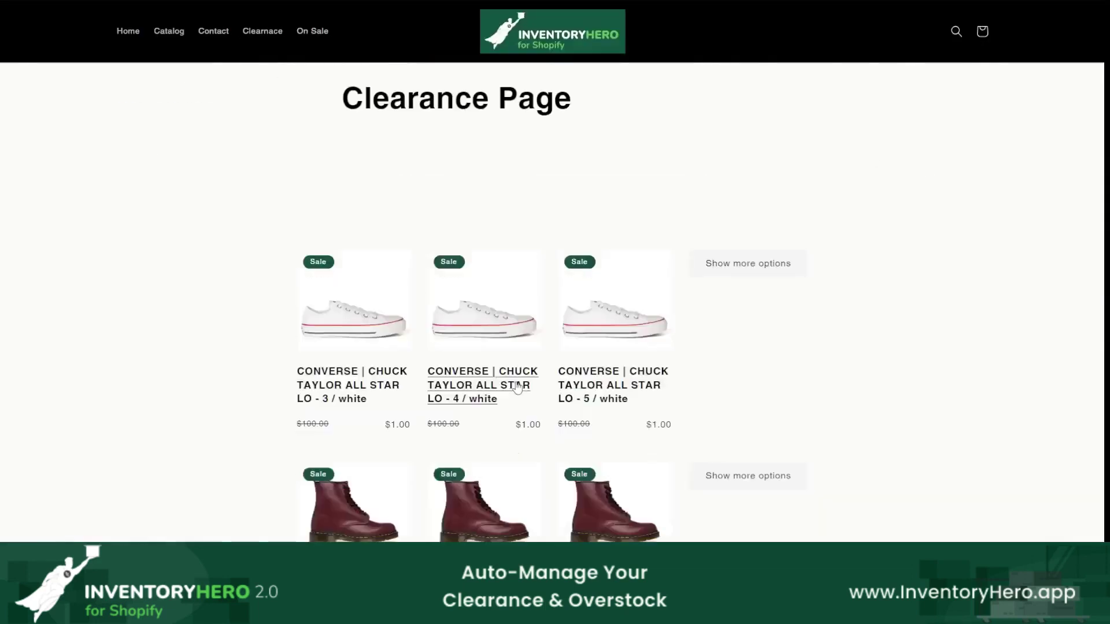
left_click_drag(319, 406, 335, 407)
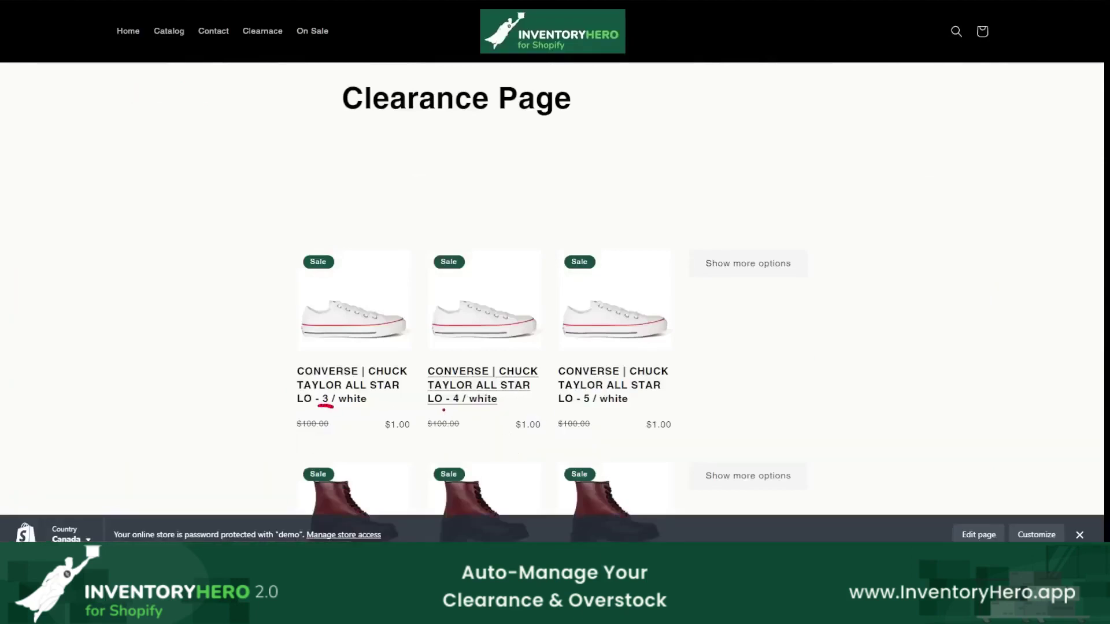
left_click_drag(447, 408, 461, 408)
left_click_drag(594, 407, 634, 407)
key("Escape")
mouse_move(647, 228)
left_mouse_down()
mouse_move(618, 207)
mouse_move(679, 324)
mouse_move(648, 226)
left_mouse_up()
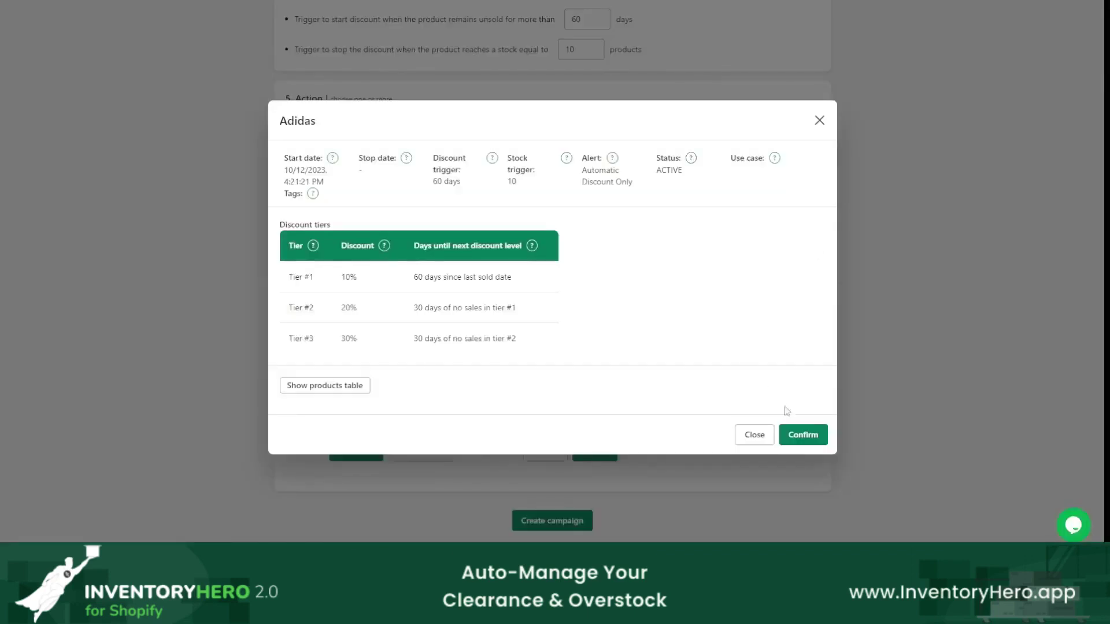
Confirm the Adidas campaign with its three discount tiers
left_click(804, 433)
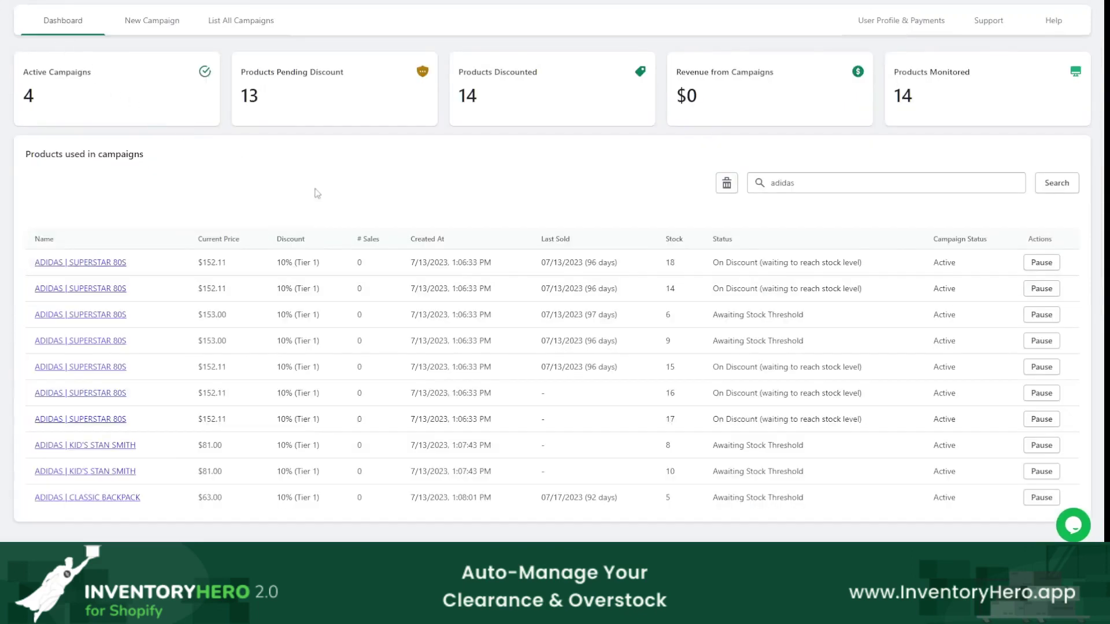
Clear the adidas product search on the dashboard and show the Variant column in the campaign products table
left_click_drag(795, 182, 770, 183)
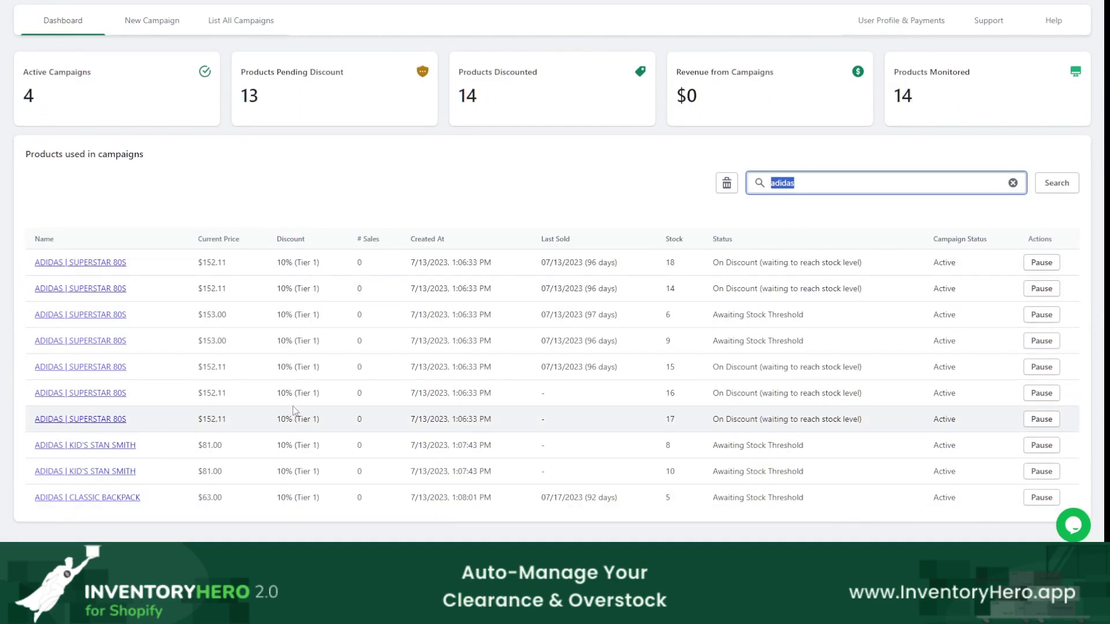
left_click(1013, 183)
left_click(1000, 225)
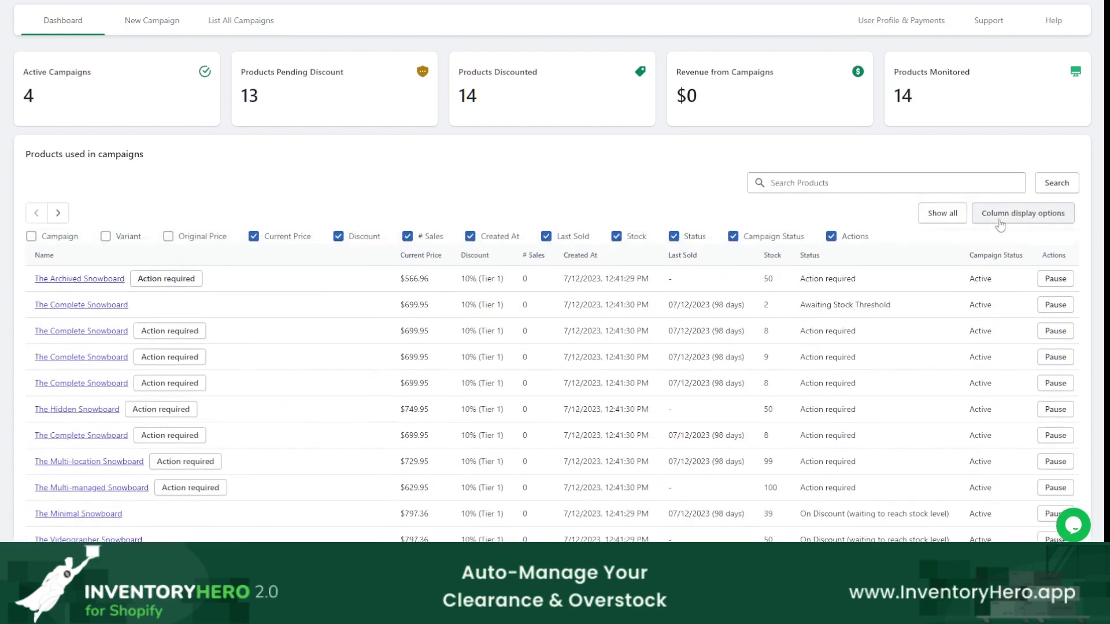
left_click(106, 236)
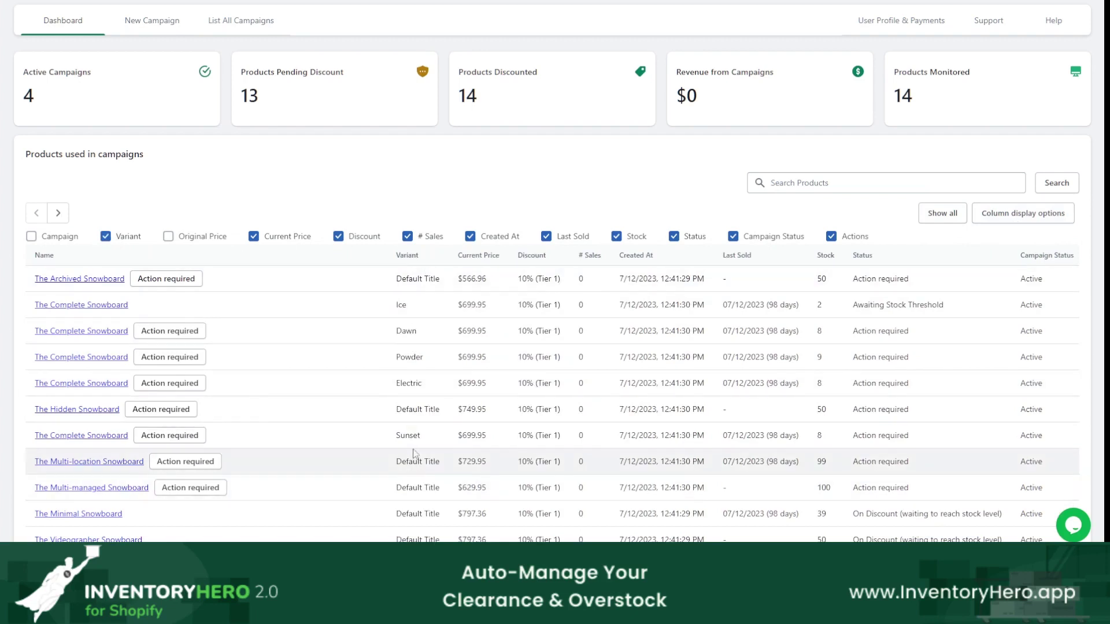
Search the products used in campaigns for "adidas"
left_click(940, 186)
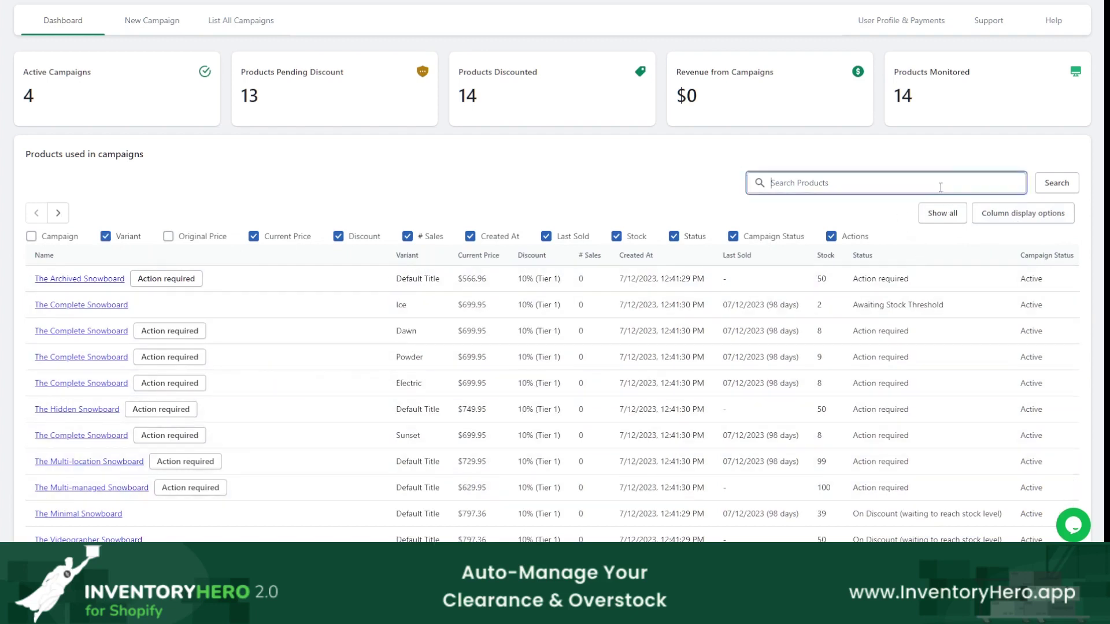
type("adids")
type("s")
key("Return")
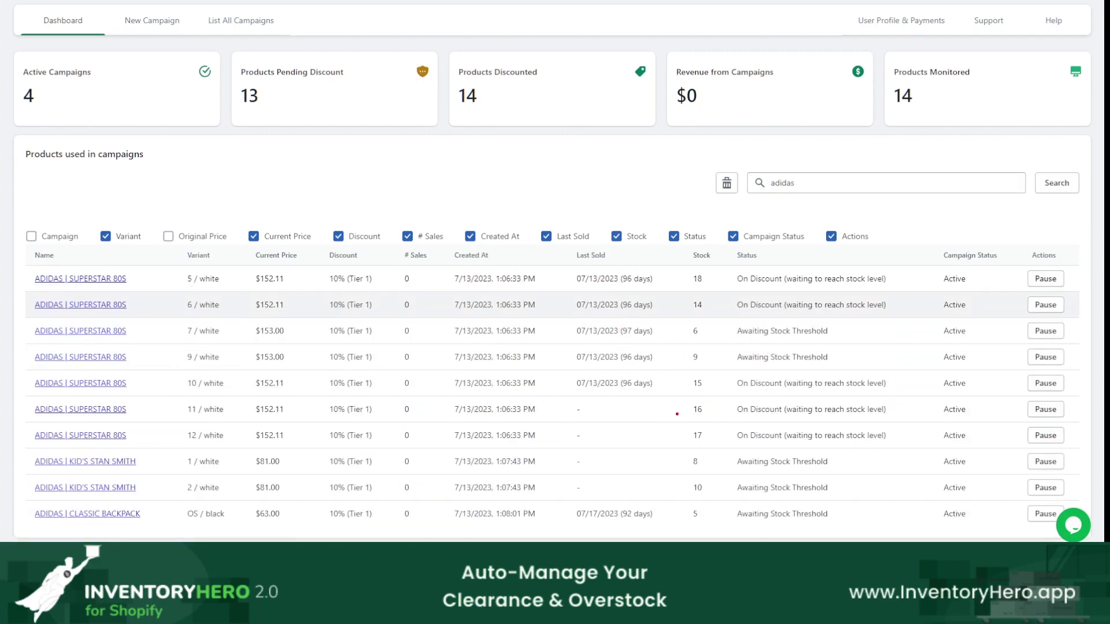
Examine the last sold dates, discount tier, variants and stock threshold status of the ADIDAS | SUPERSTAR 80S products
mouse_move(616, 399)
left_mouse_down()
mouse_move(664, 412)
mouse_move(602, 391)
left_mouse_up()
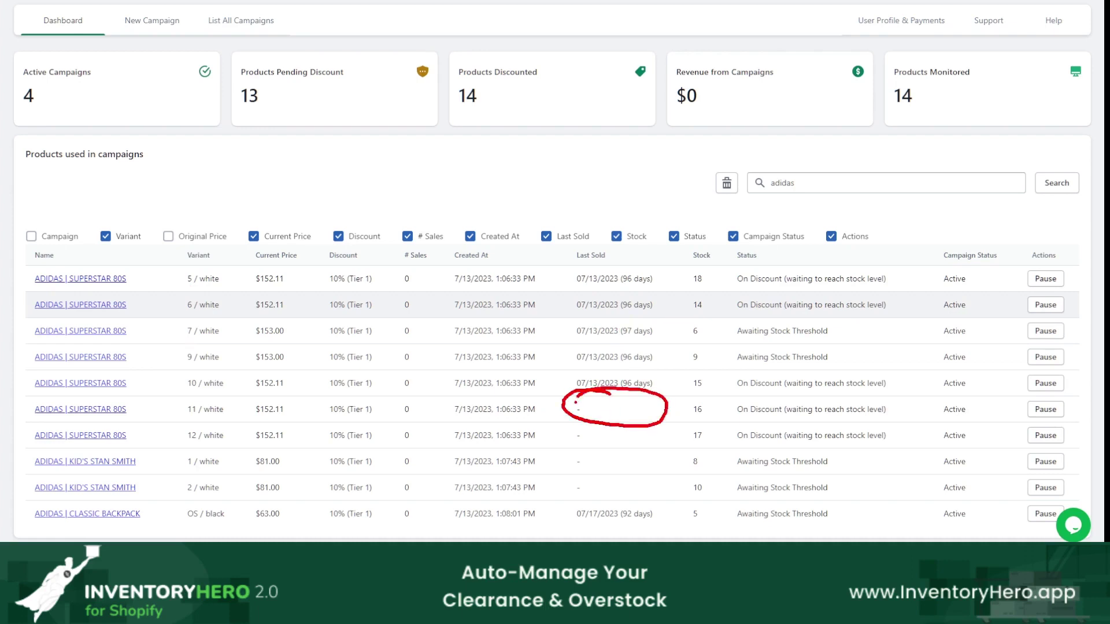
key("Escape")
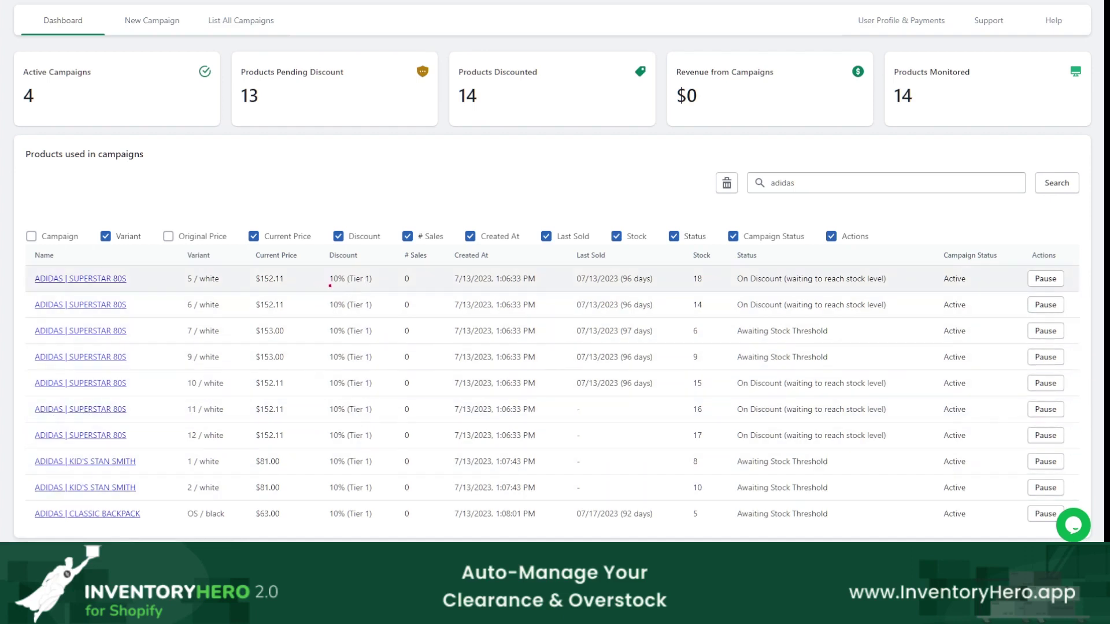
left_click_drag(329, 286, 350, 283)
mouse_move(205, 275)
left_mouse_down()
mouse_move(227, 313)
mouse_move(191, 266)
left_mouse_up()
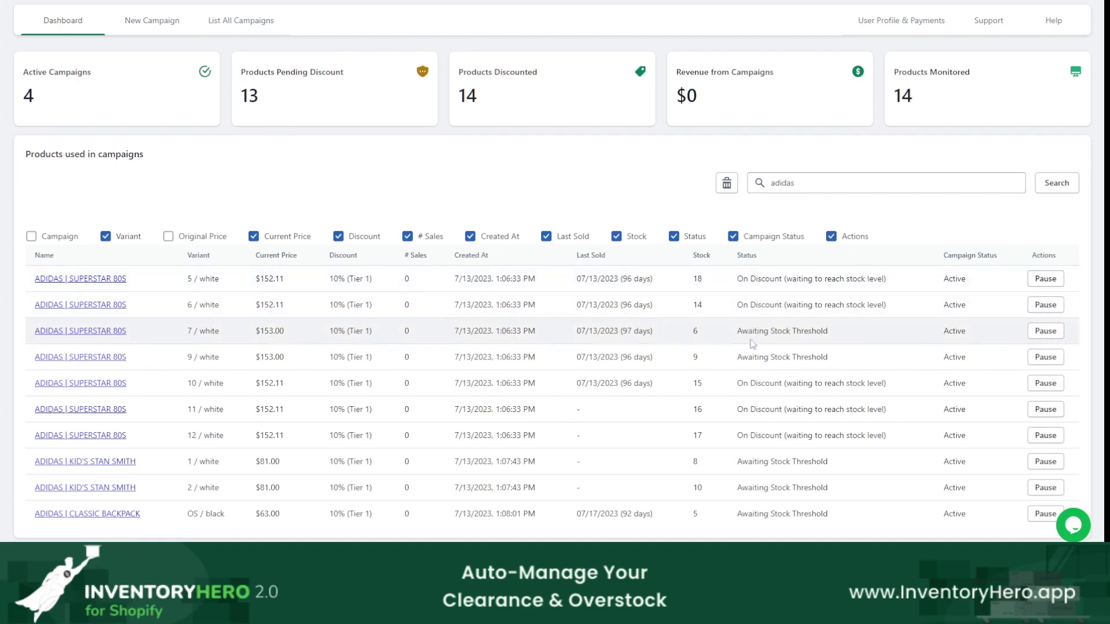
left_click_drag(738, 334, 834, 340)
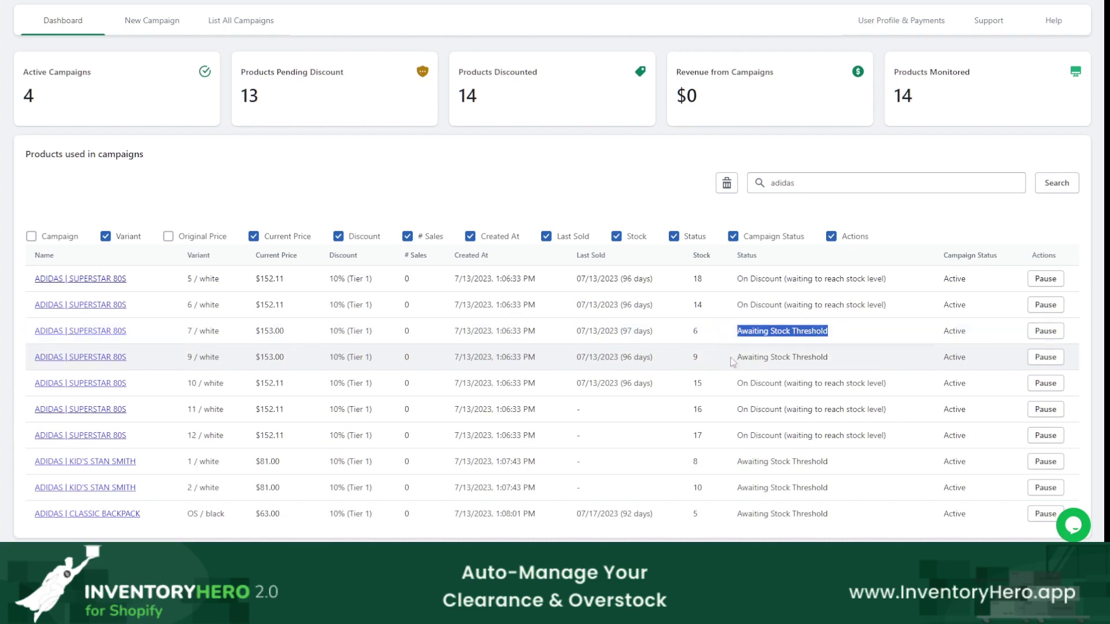
left_click(784, 368)
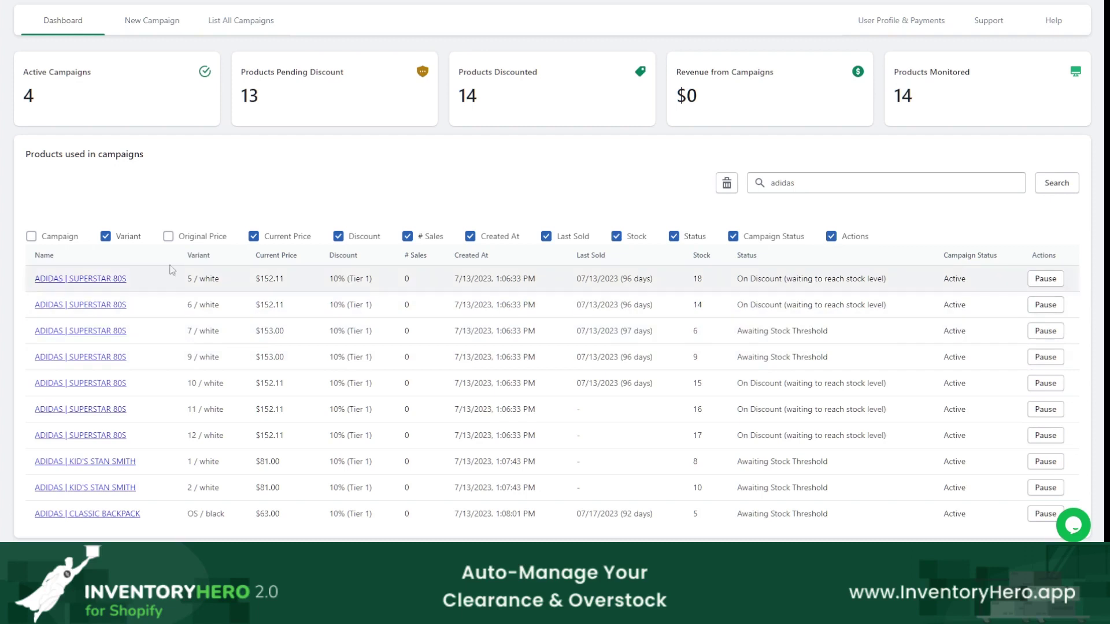
Show the Original Price column in the campaign products table, and check the support contact form before closing it
left_click(169, 236)
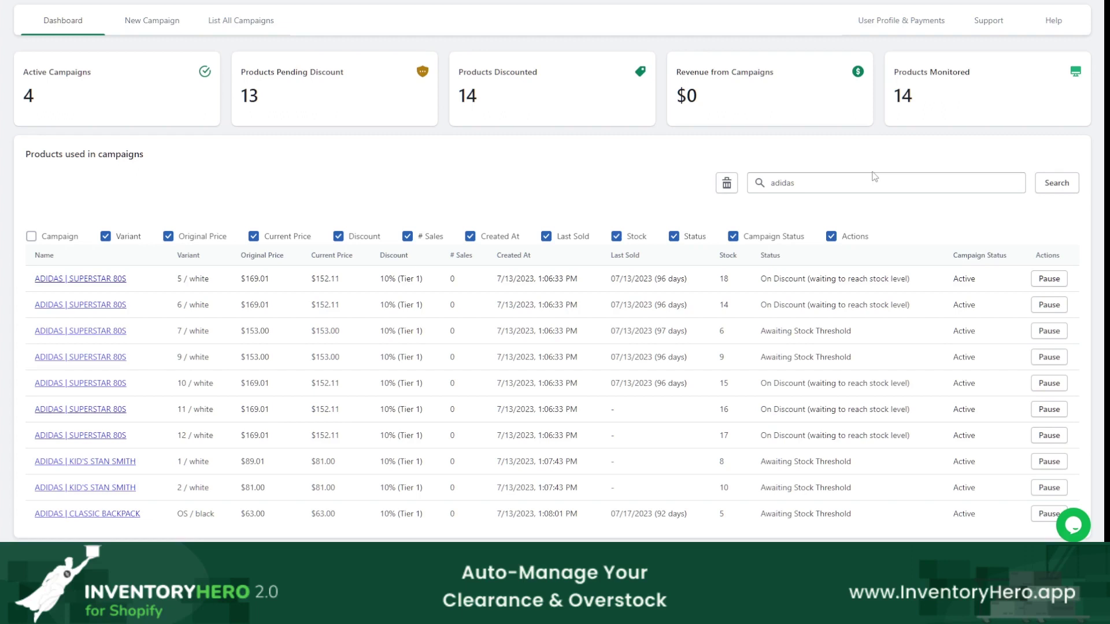
left_click(1073, 524)
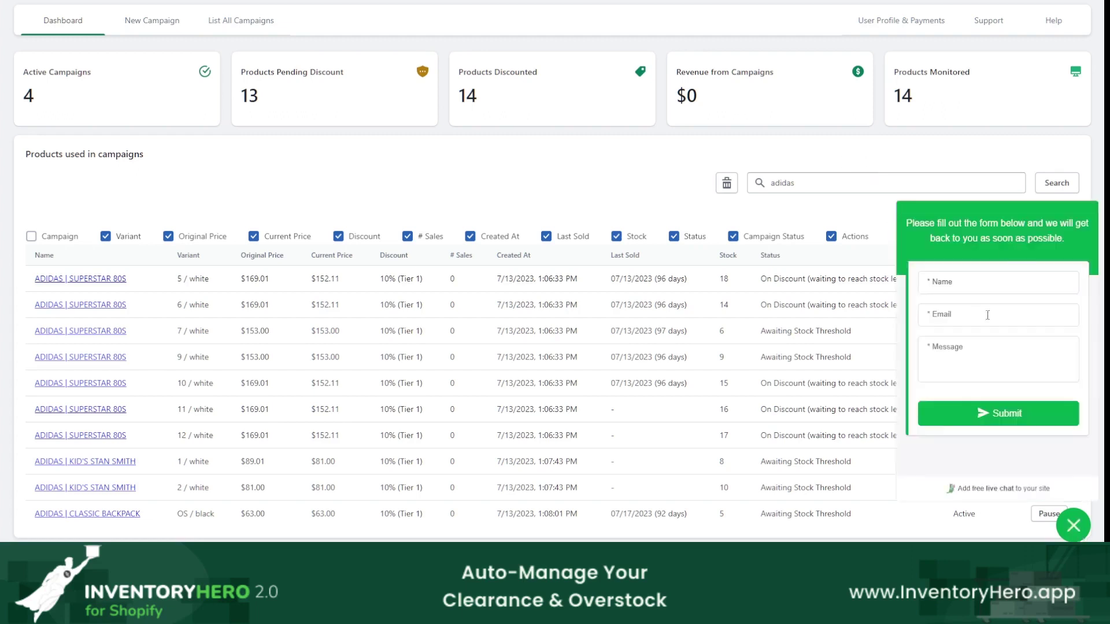
left_click(1074, 525)
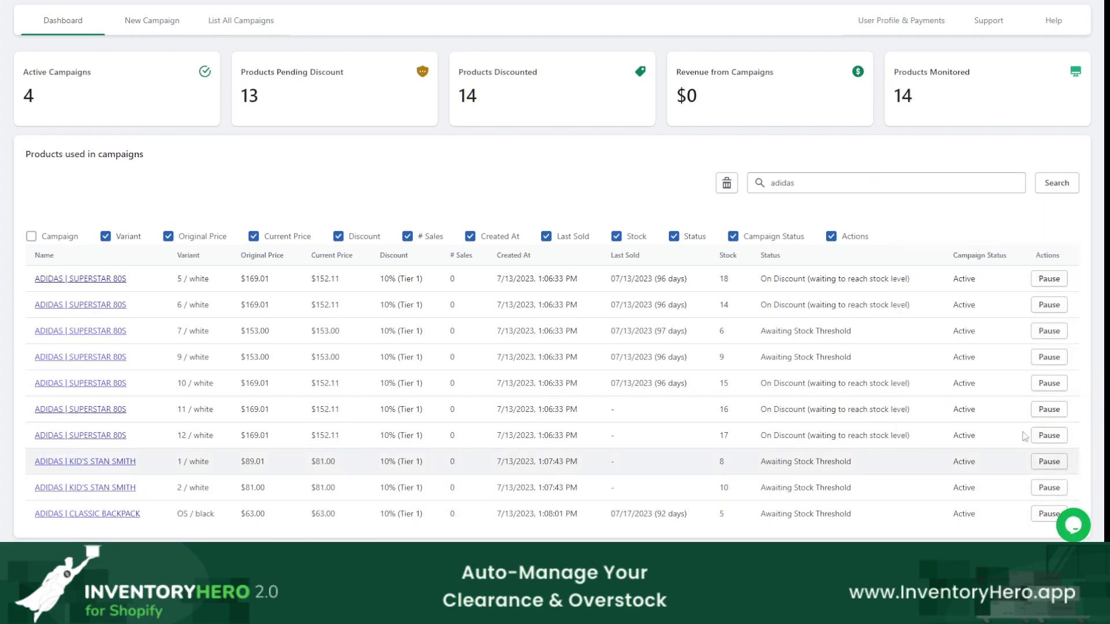